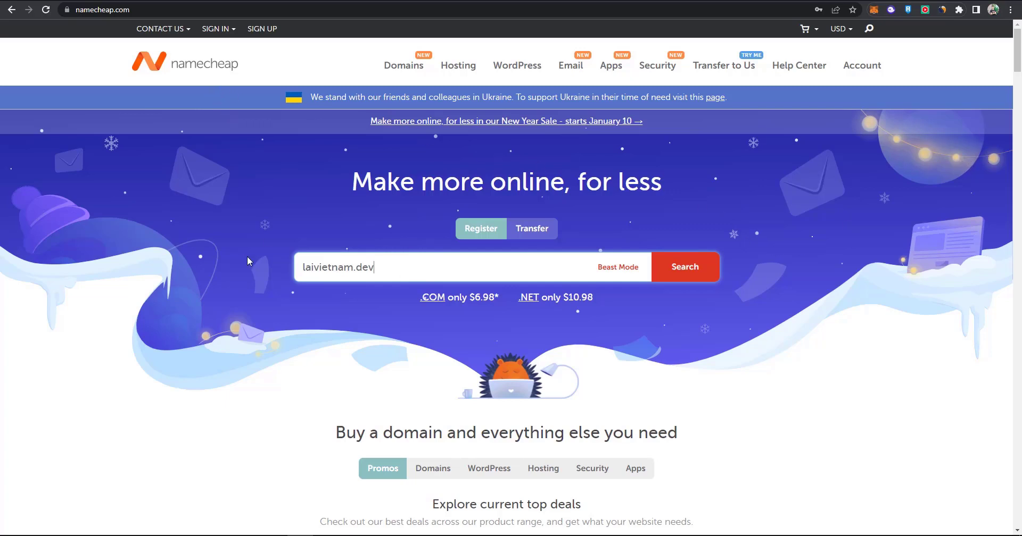
Search for laivietnam.dev and add a one-year registration with free domain privacy to the cart.
{"action": "left_click", "coordinate": [692, 274]}
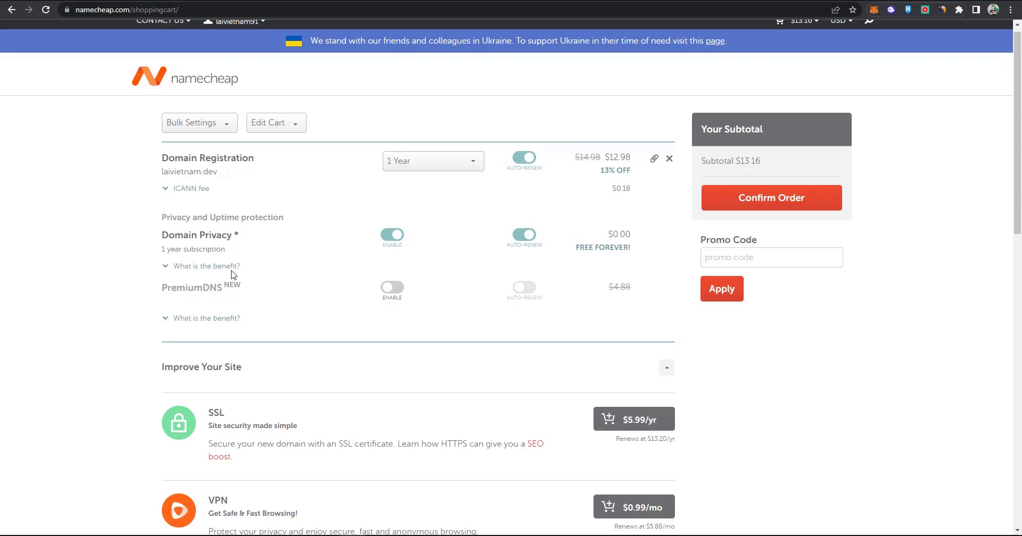
Read the Domain Privacy benefits, then confirm the laivietnam.dev order to reach Order Review.
{"action": "left_click", "coordinate": [233, 272]}
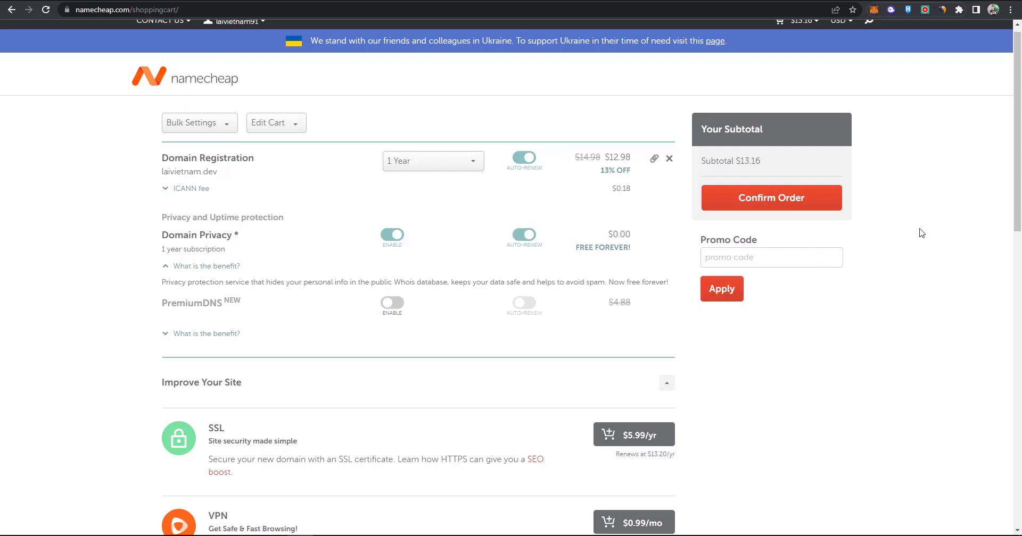
{"action": "left_click", "coordinate": [836, 200]}
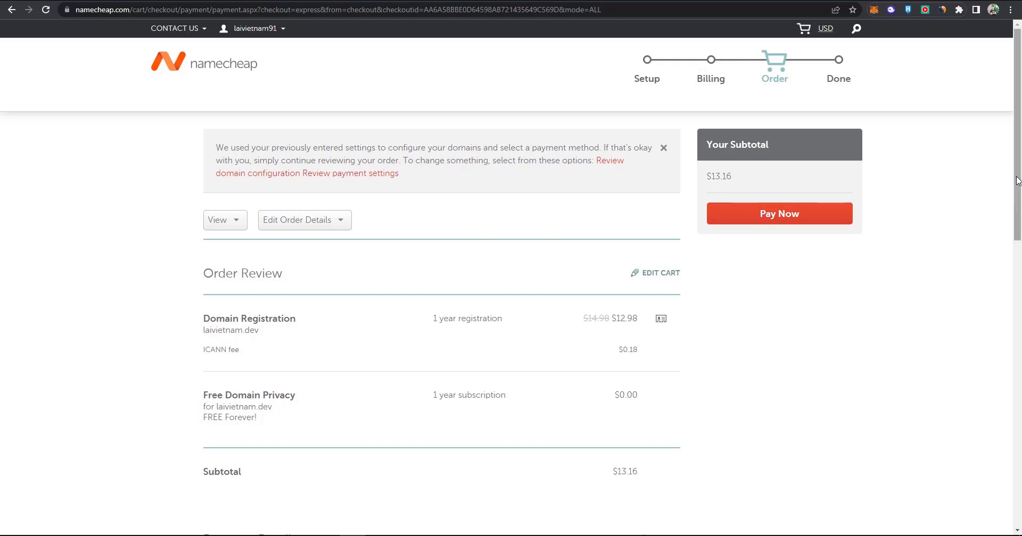
Check payment details, pay $13.16 for laivietnam.dev, and open its domain management page.
{"action": "left_click_drag", "start_coordinate": [1016, 180], "coordinate": [1018, 230]}
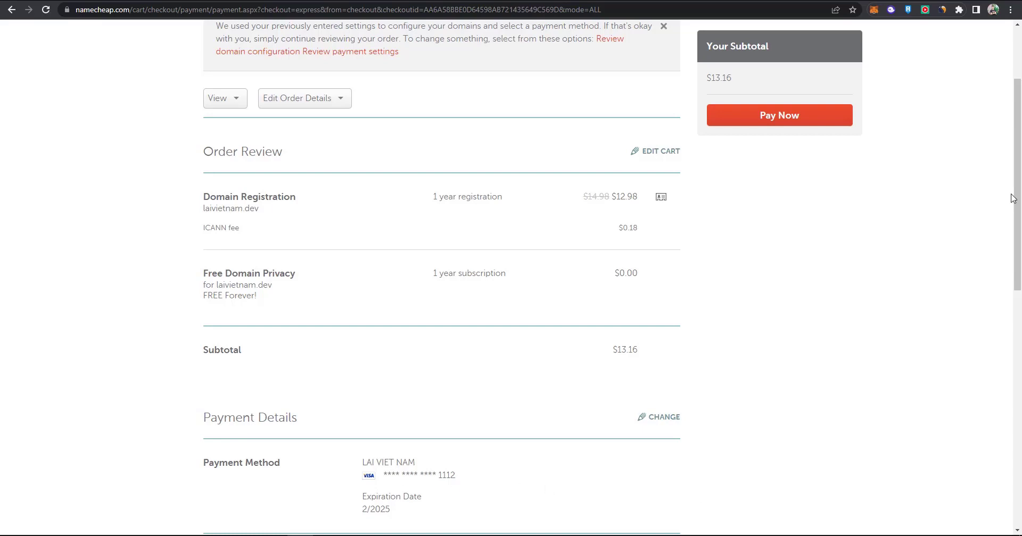
{"action": "scroll", "coordinate": [1019, 192], "scroll_direction": "up", "scroll_amount": 3}
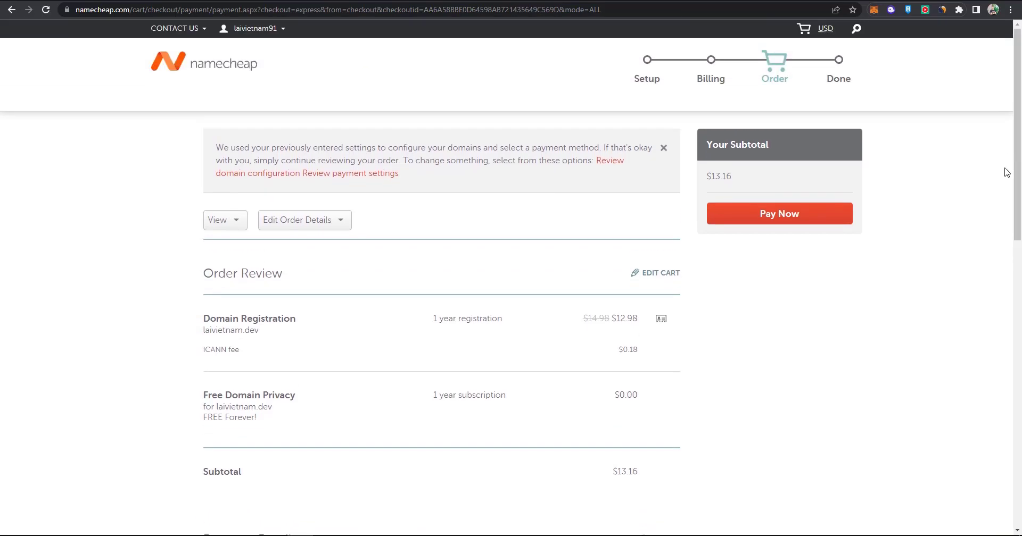
{"action": "left_click", "coordinate": [780, 218]}
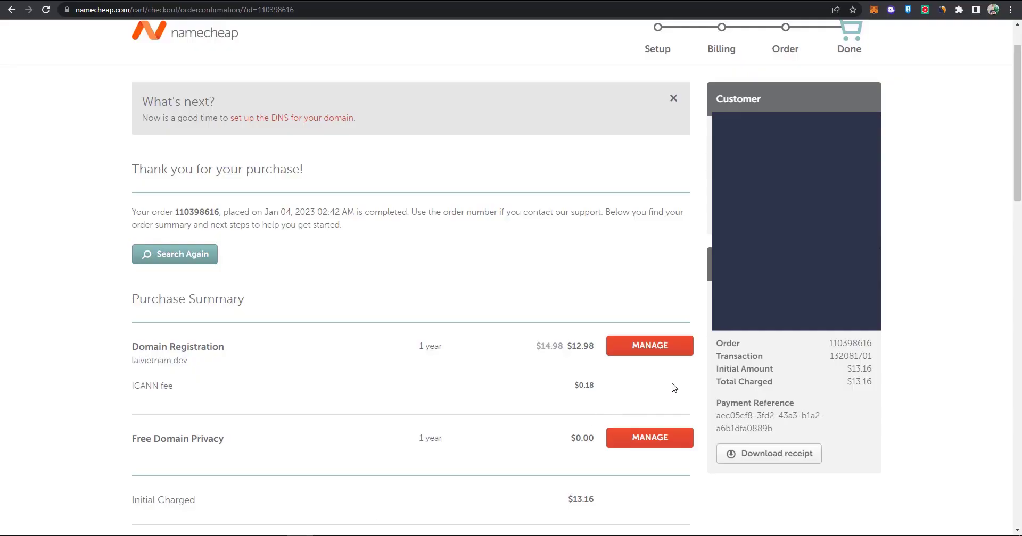
{"action": "left_click", "coordinate": [672, 353]}
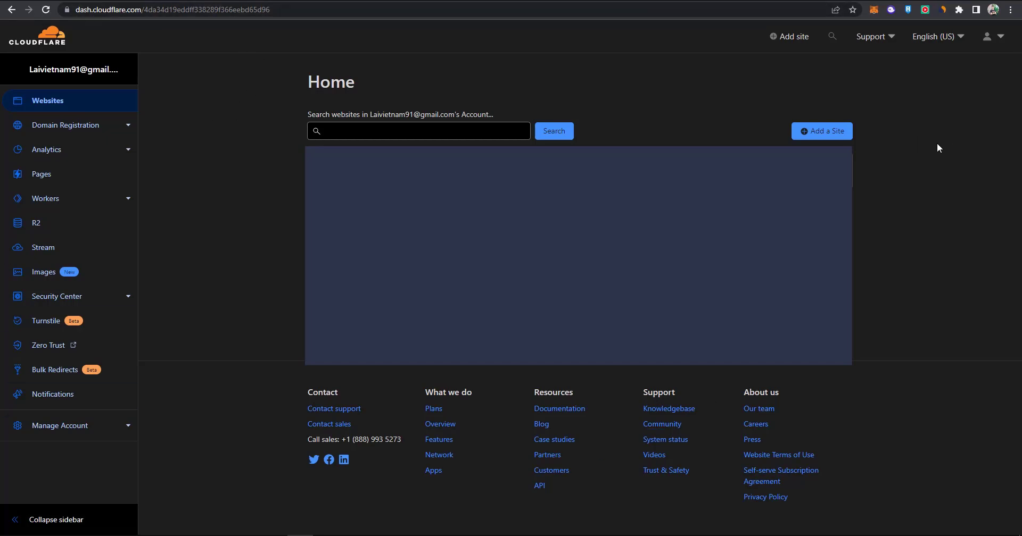
Add laivietnam.dev as a Cloudflare site on the Free plan and continue to DNS review.
{"action": "left_click", "coordinate": [845, 135]}
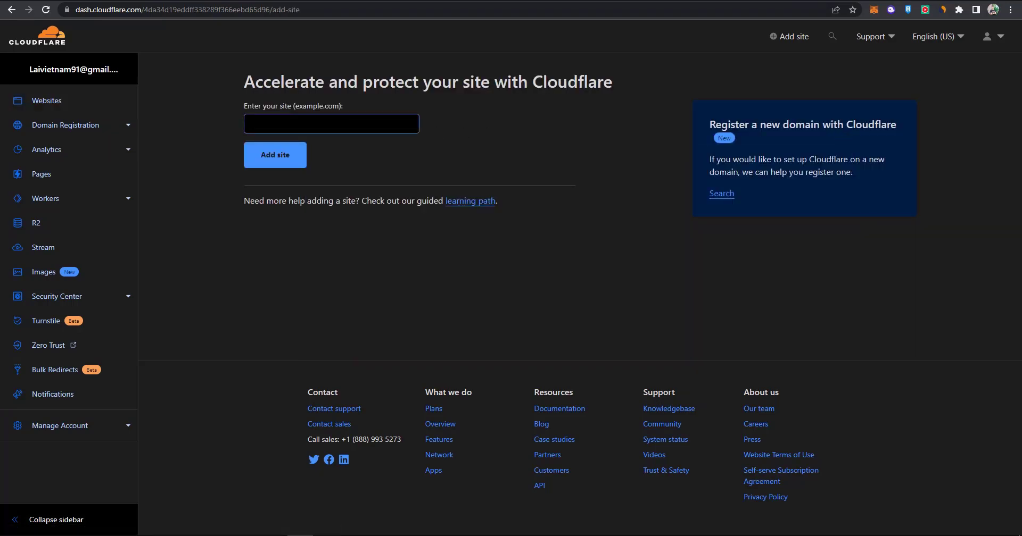
{"action": "left_click", "coordinate": [341, 123]}
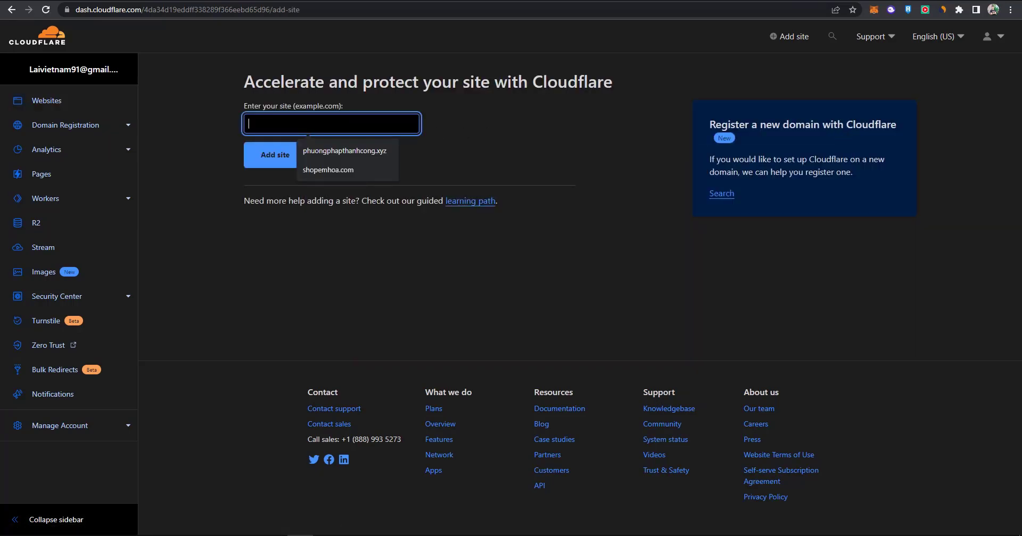
{"action": "left_click", "coordinate": [378, 144]}
{"action": "left_click", "coordinate": [292, 163]}
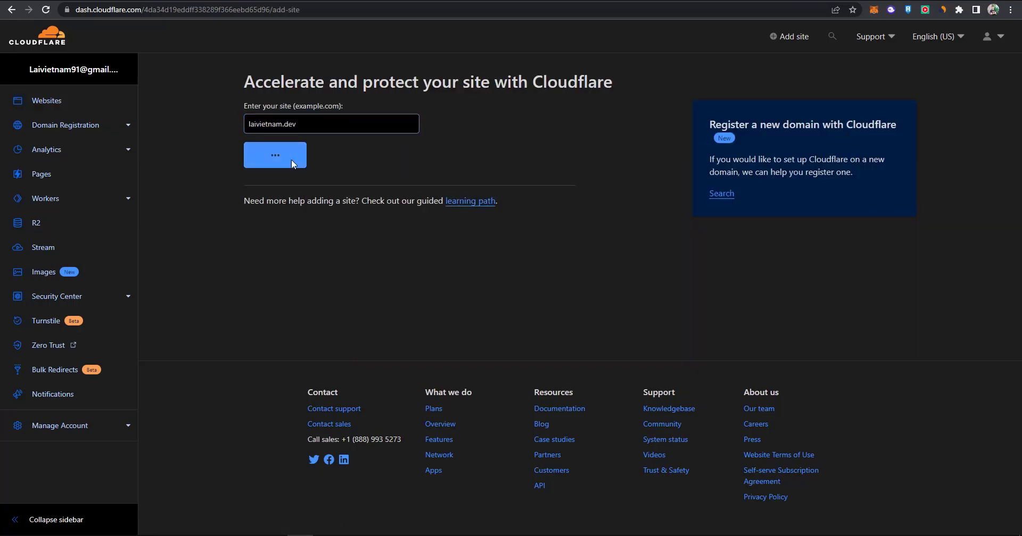
{"action": "scroll", "coordinate": [279, 216], "scroll_direction": "down", "scroll_amount": 4}
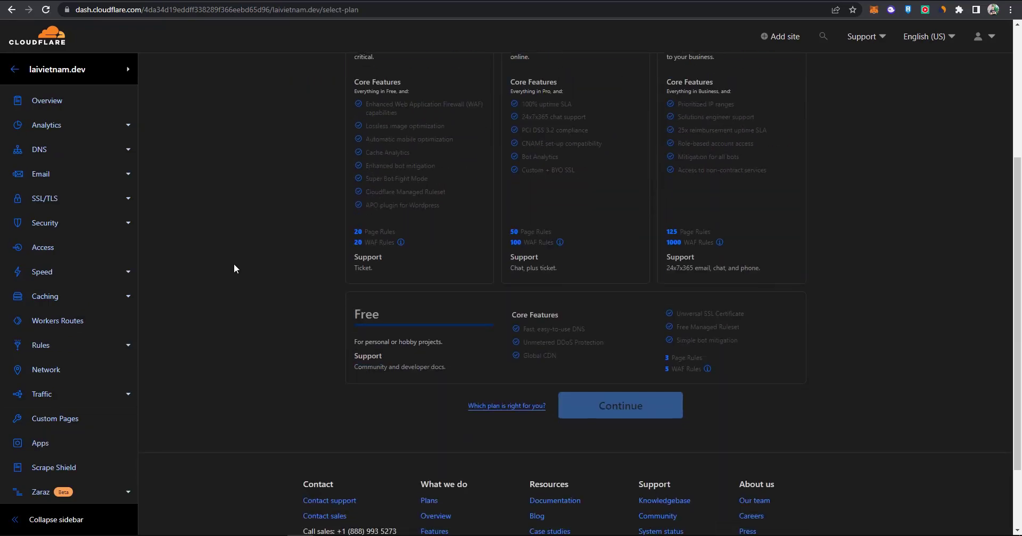
{"action": "left_click", "coordinate": [489, 356]}
{"action": "left_click", "coordinate": [656, 417]}
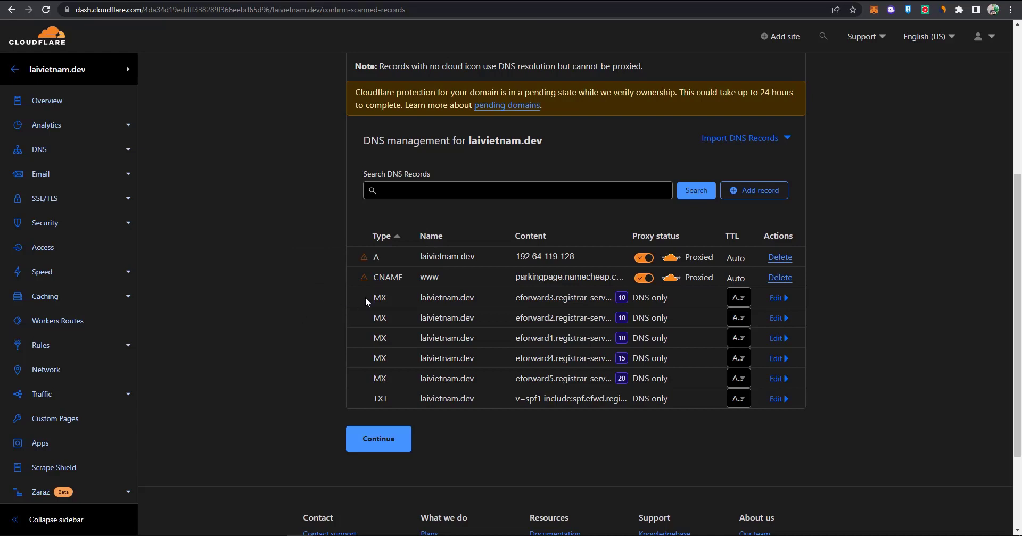
Delete the imported MX record and continue to Cloudflare's nameserver change step.
{"action": "left_click", "coordinate": [777, 298]}
{"action": "left_click", "coordinate": [400, 385]}
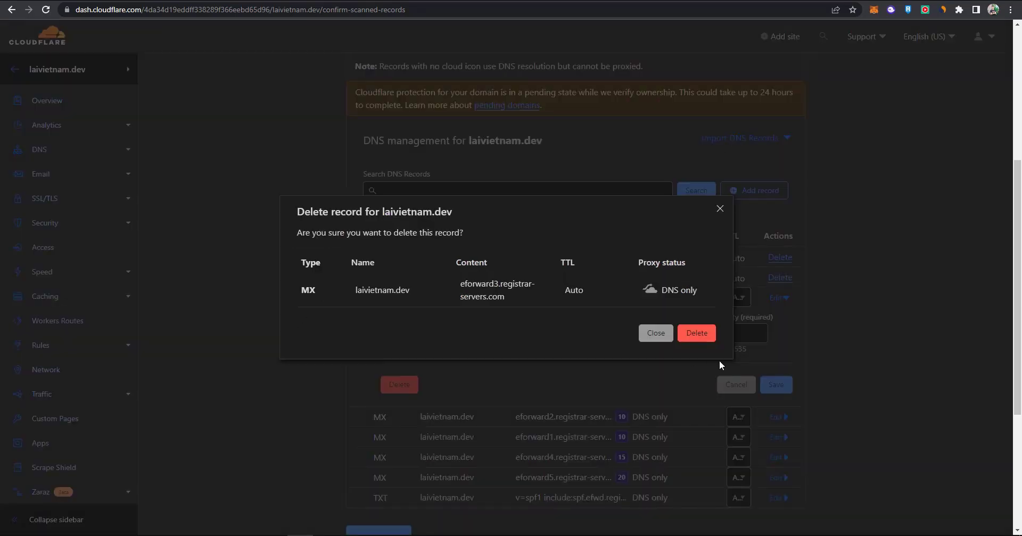
{"action": "left_click", "coordinate": [694, 334]}
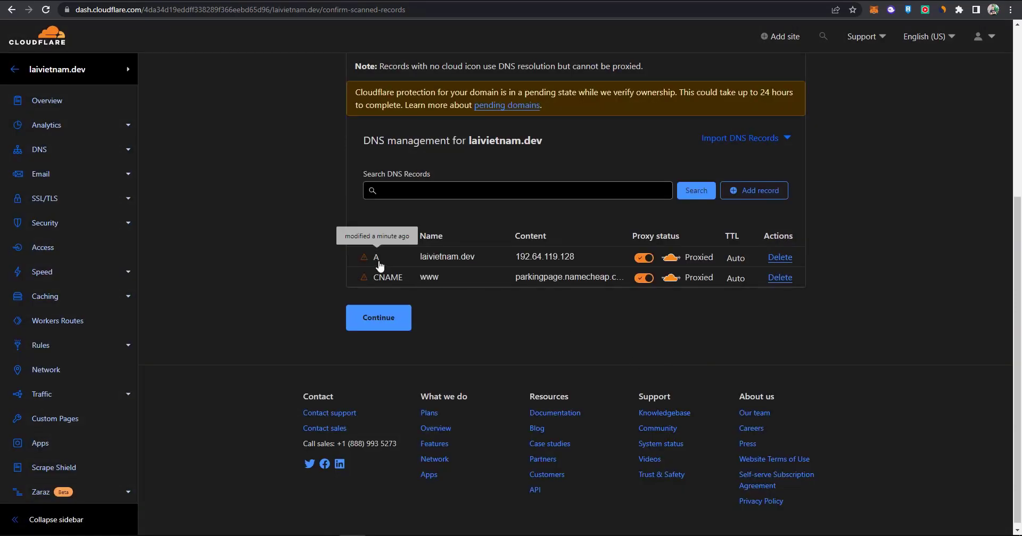
{"action": "left_click", "coordinate": [401, 327]}
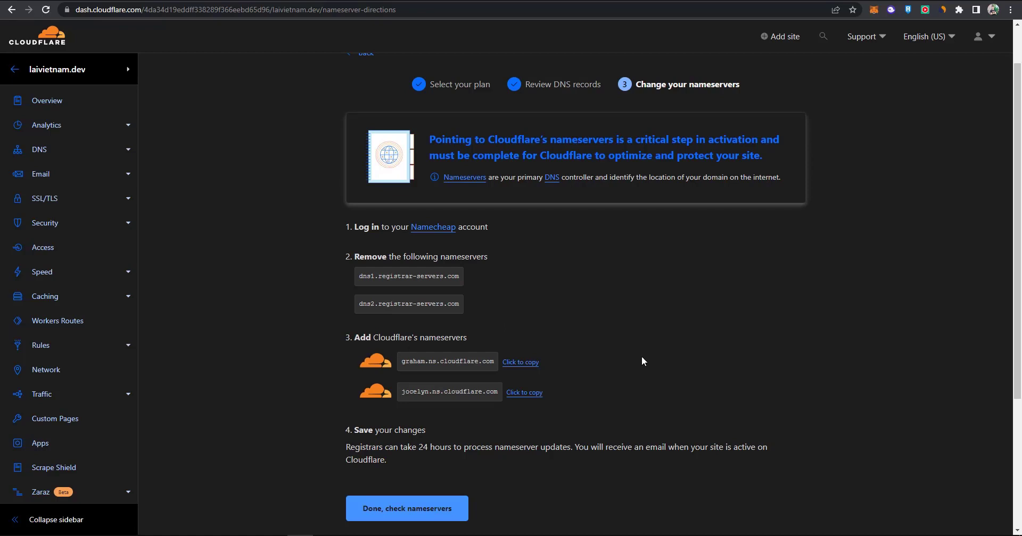
Switch laivietnam.dev to Custom DNS and paste graham.ns.cloudflare.com as Nameserver 1.
{"action": "left_click", "coordinate": [527, 364]}
{"action": "key", "text": "ctrl+Tab"}
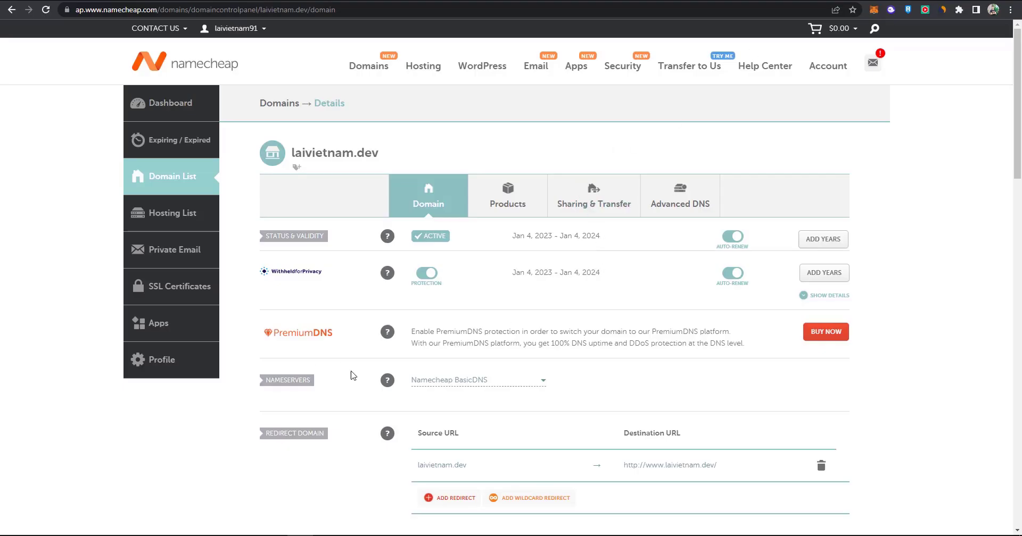
{"action": "left_click", "coordinate": [522, 383]}
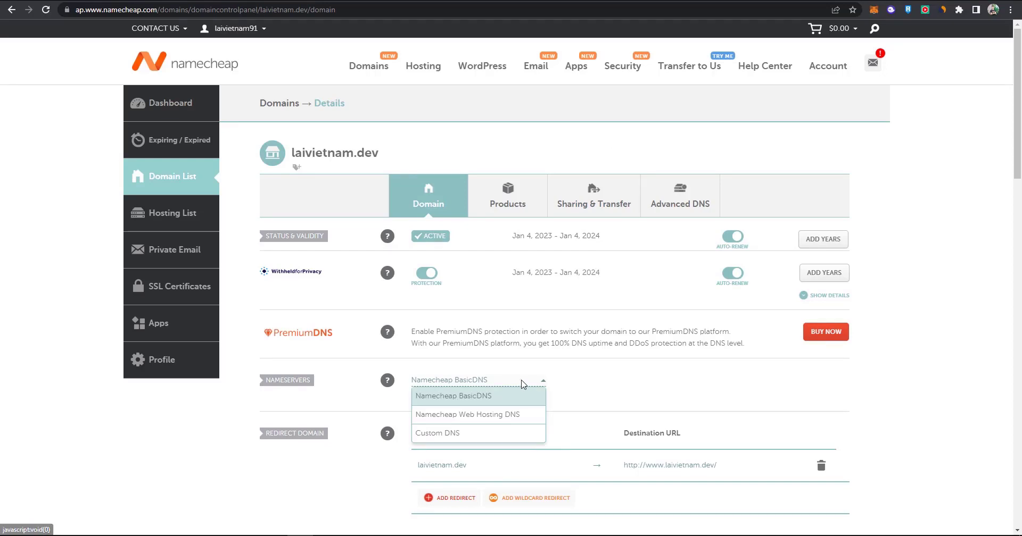
{"action": "left_click", "coordinate": [456, 434]}
{"action": "scroll", "coordinate": [463, 405], "scroll_direction": "down", "scroll_amount": 1}
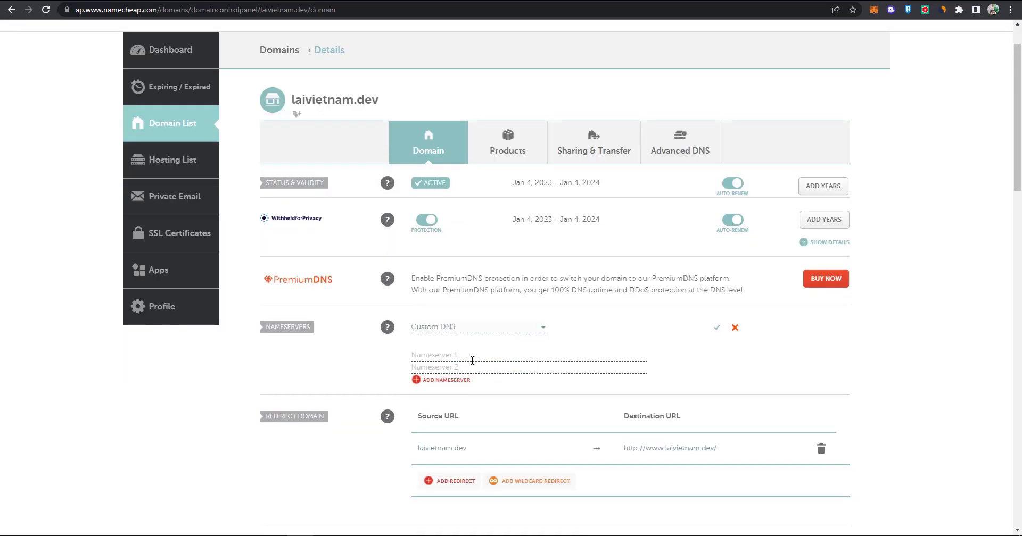
{"action": "right_click", "coordinate": [471, 355]}
{"action": "left_click", "coordinate": [505, 244]}
Paste jocelyn.ns.cloudflare.com as Nameserver 2 and save the custom nameservers.
{"action": "key", "text": "ctrl+Tab"}
{"action": "left_click", "coordinate": [535, 394]}
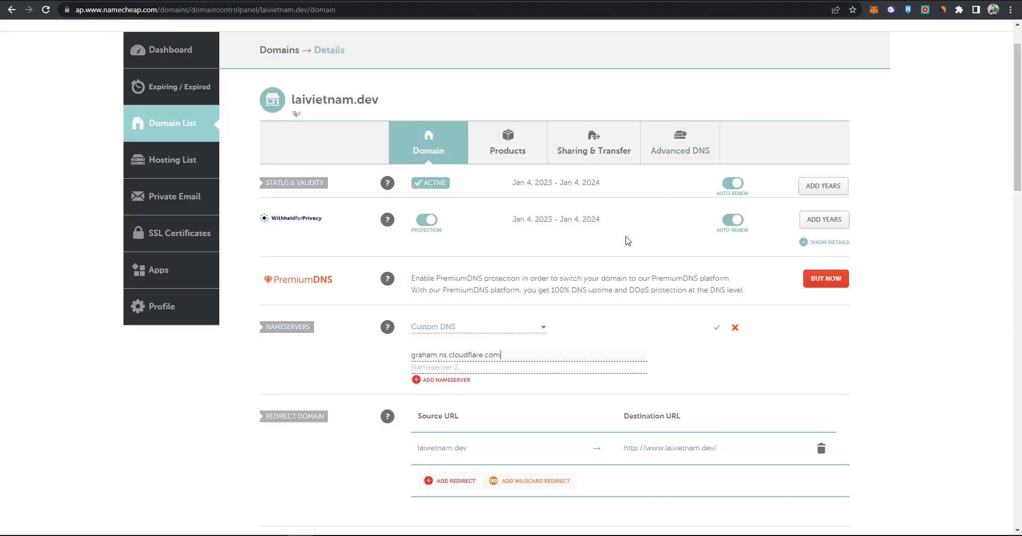
{"action": "key", "text": "ctrl+Tab"}
{"action": "right_click", "coordinate": [452, 367]}
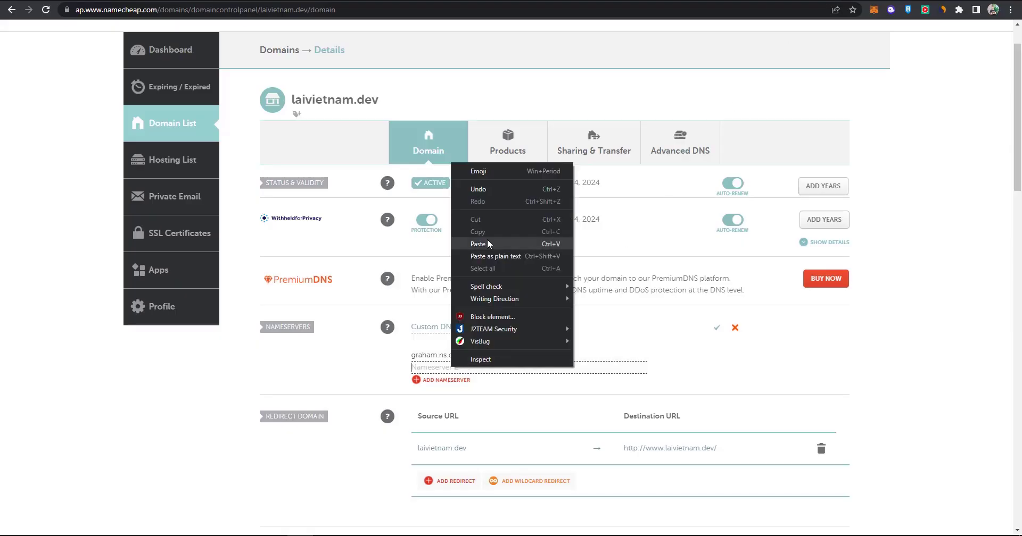
{"action": "left_click", "coordinate": [481, 243]}
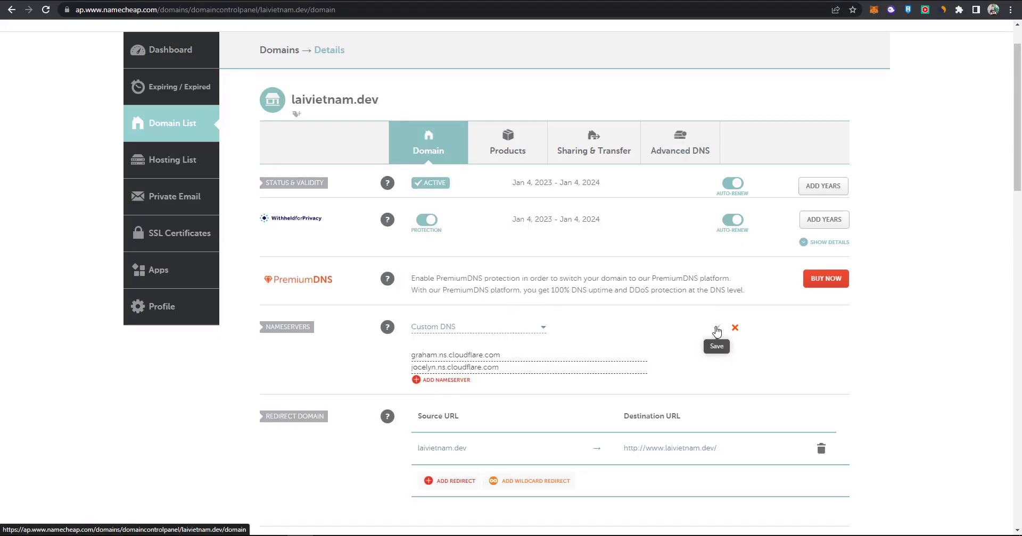
{"action": "left_click", "coordinate": [717, 330]}
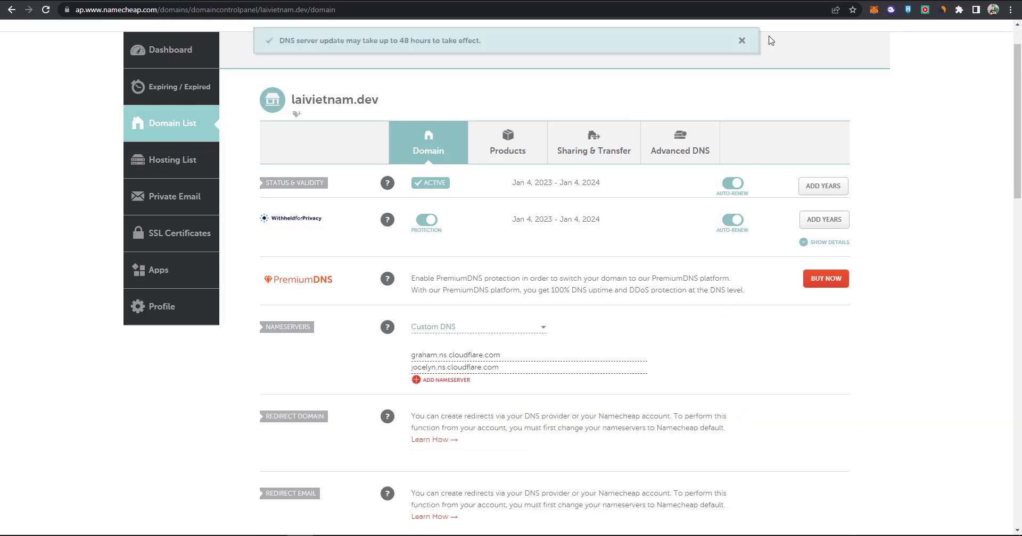
{"action": "key", "text": "ctrl+Tab"}
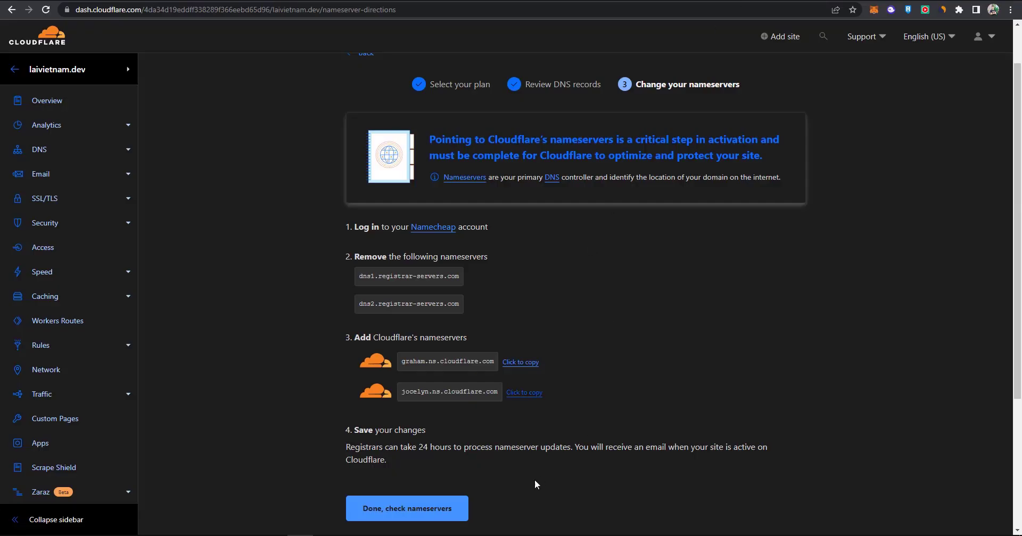
Check the nameservers and save Automatic HTTPS Rewrites and Always Use HTTPS in Quick Start.
{"action": "left_click", "coordinate": [423, 515]}
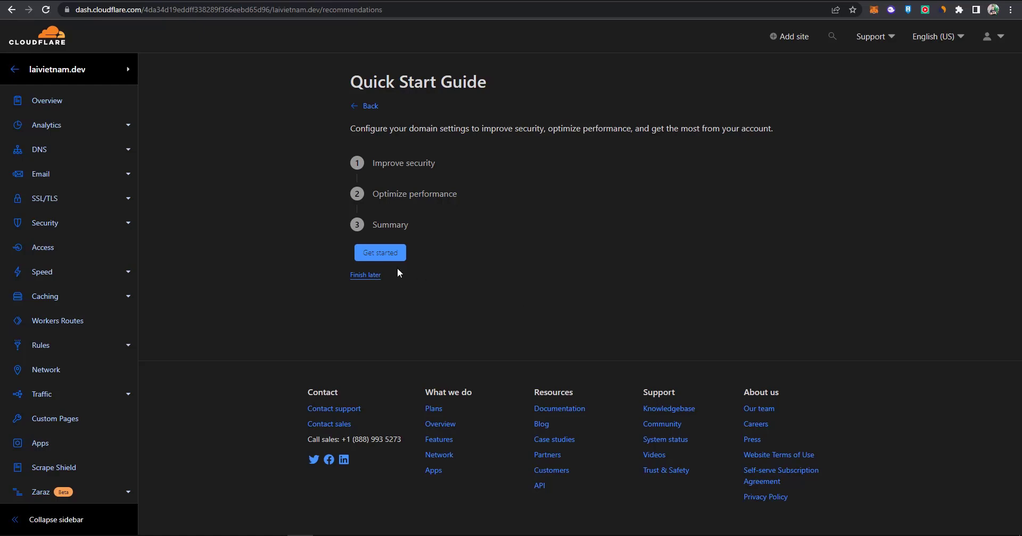
{"action": "left_click", "coordinate": [390, 255]}
{"action": "scroll", "coordinate": [541, 270], "scroll_direction": "down", "scroll_amount": 1}
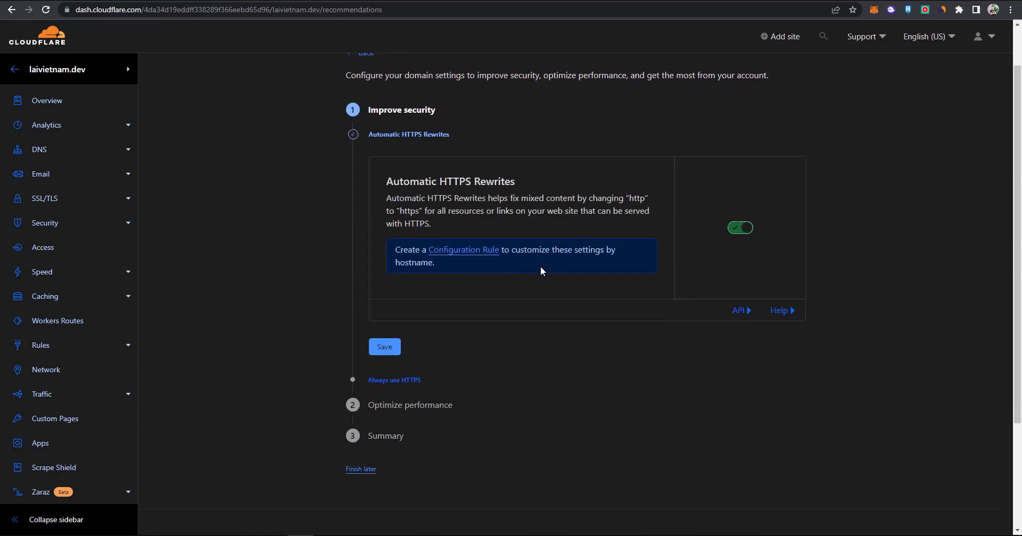
{"action": "left_click", "coordinate": [396, 347]}
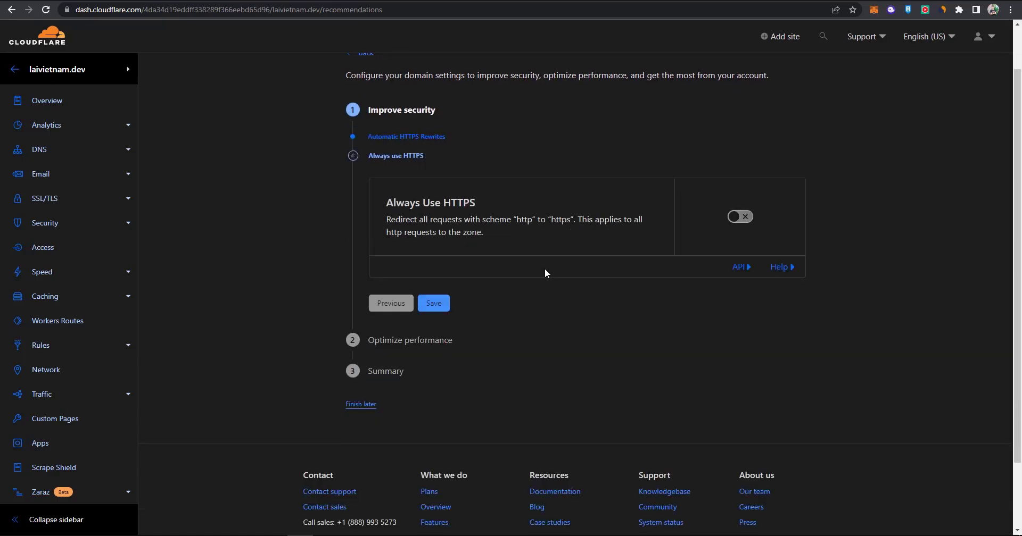
{"action": "left_click", "coordinate": [434, 304]}
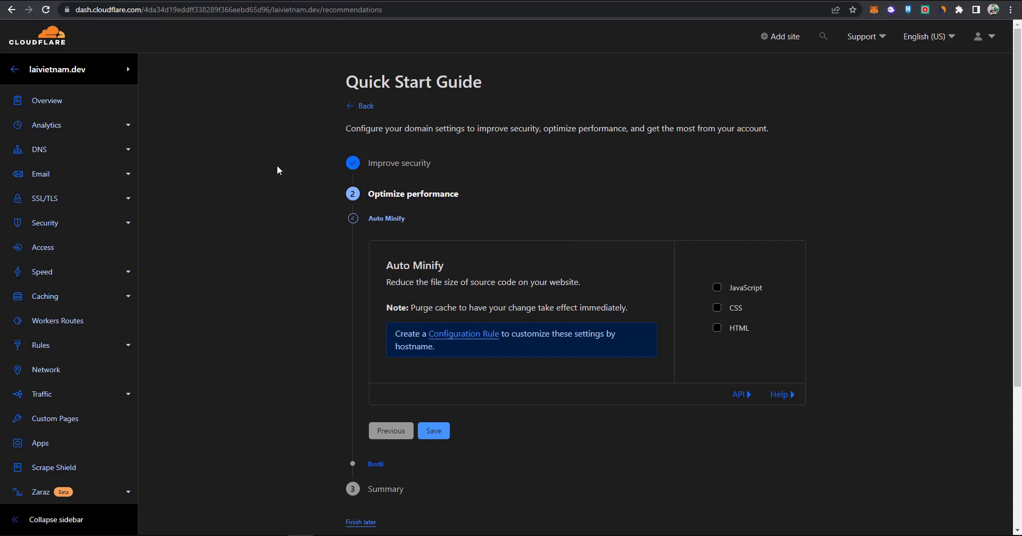
Enable Auto Minify for JavaScript, CSS and HTML, keep Brotli on, and finish the guide.
{"action": "left_click", "coordinate": [717, 288]}
{"action": "left_click", "coordinate": [716, 309]}
{"action": "left_click", "coordinate": [717, 334]}
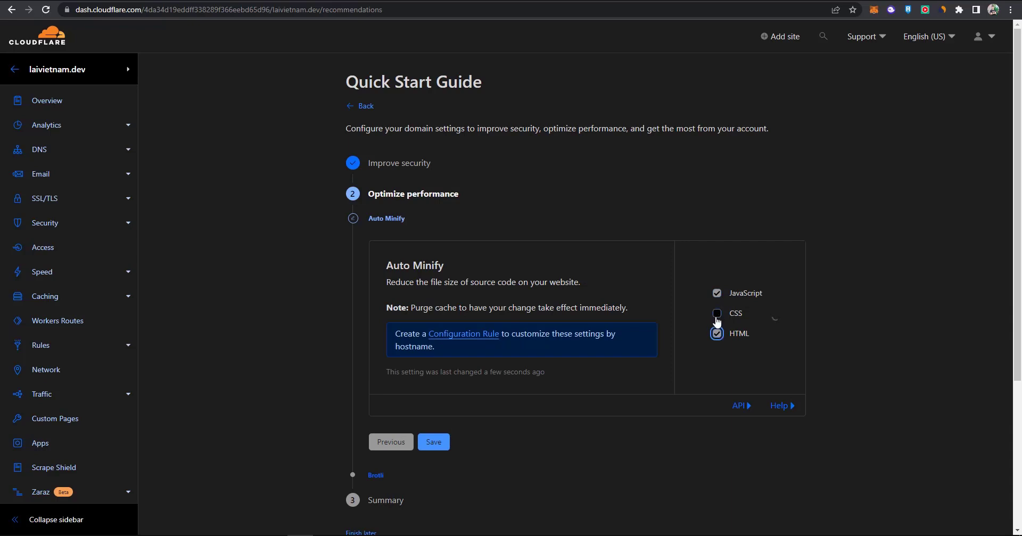
{"action": "left_click", "coordinate": [717, 317]}
{"action": "left_click", "coordinate": [434, 442]}
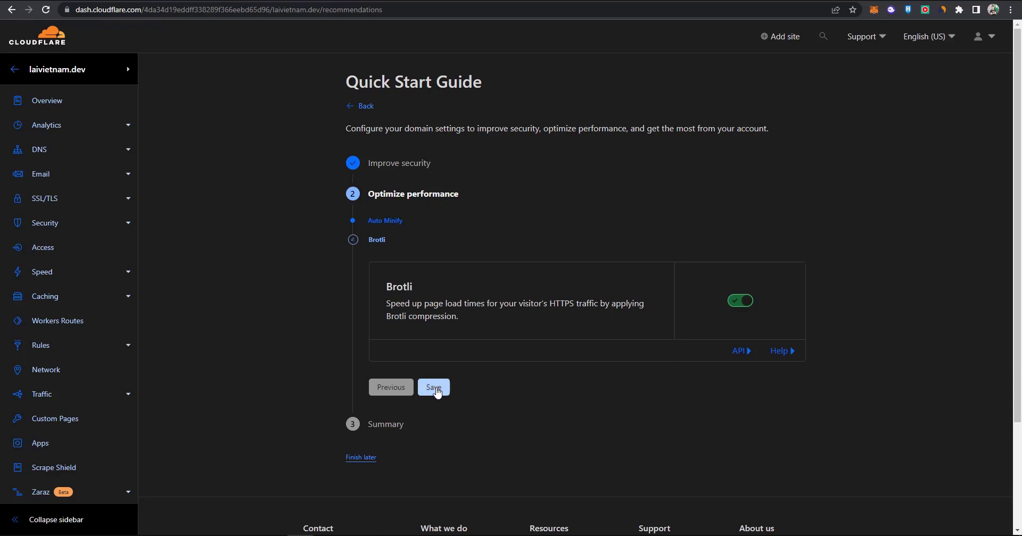
{"action": "left_click", "coordinate": [433, 388]}
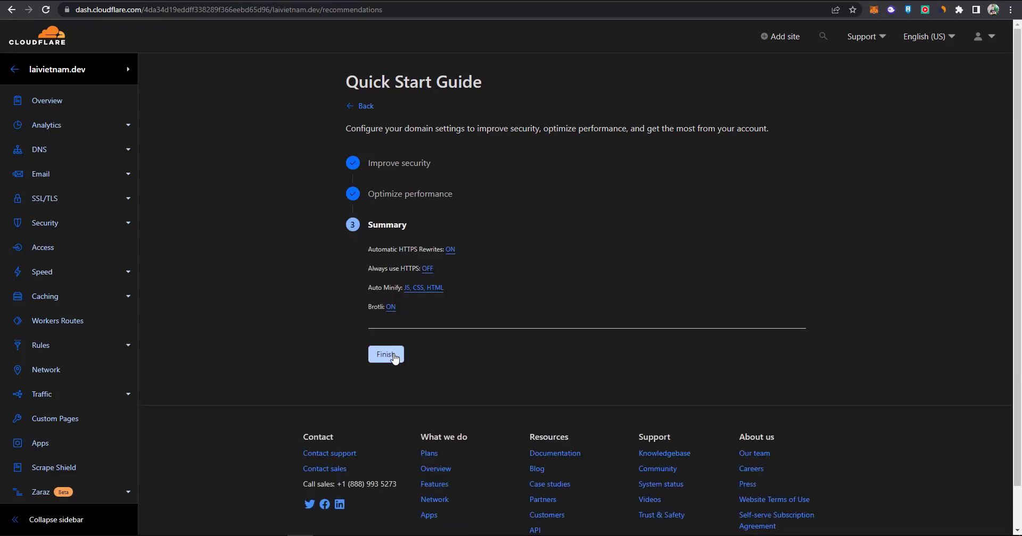
{"action": "left_click", "coordinate": [392, 355]}
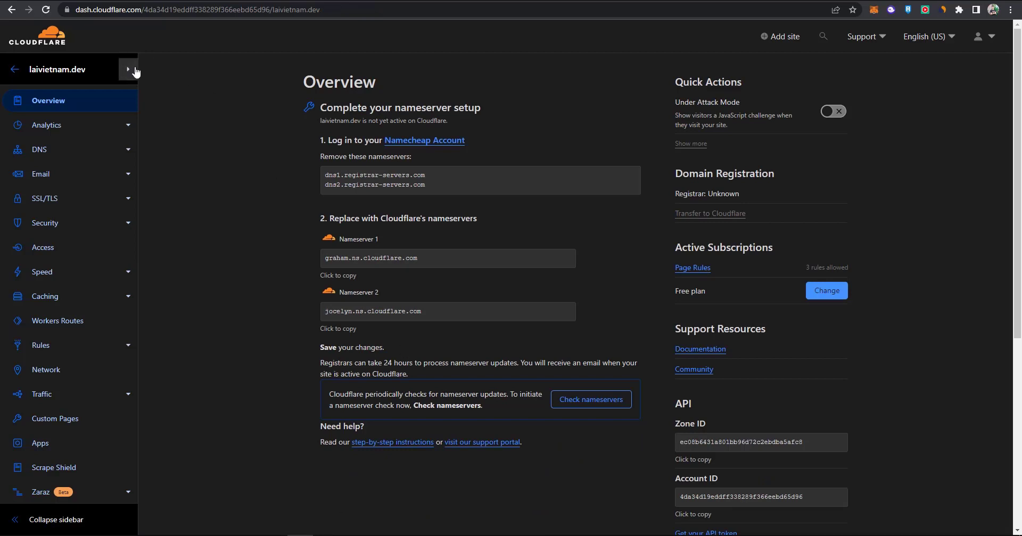
Return from the laivietnam.dev overview to the Cloudflare account home.
{"action": "left_click", "coordinate": [47, 42]}
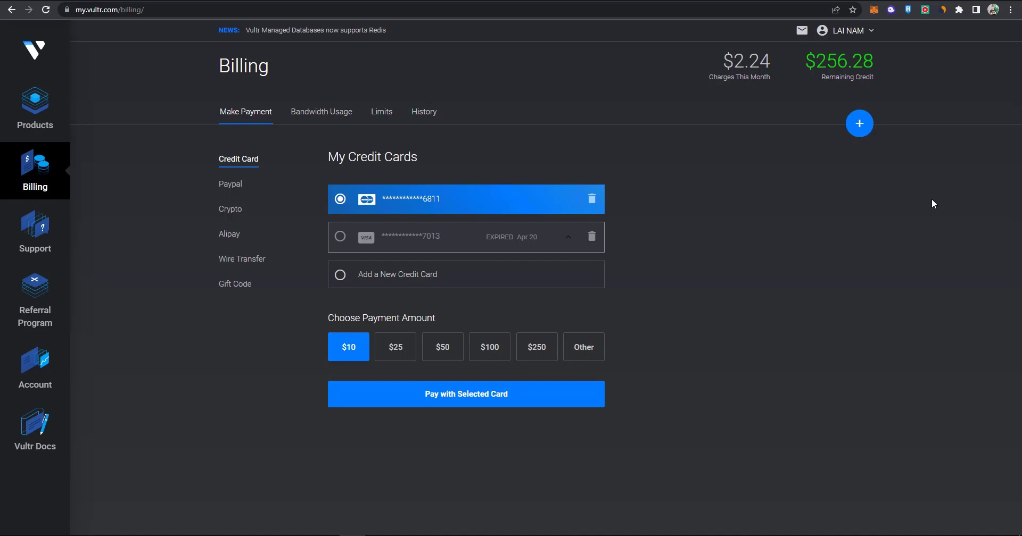
Start a new Vultr Cloud Compute server located in Singapore.
{"action": "left_click", "coordinate": [859, 124]}
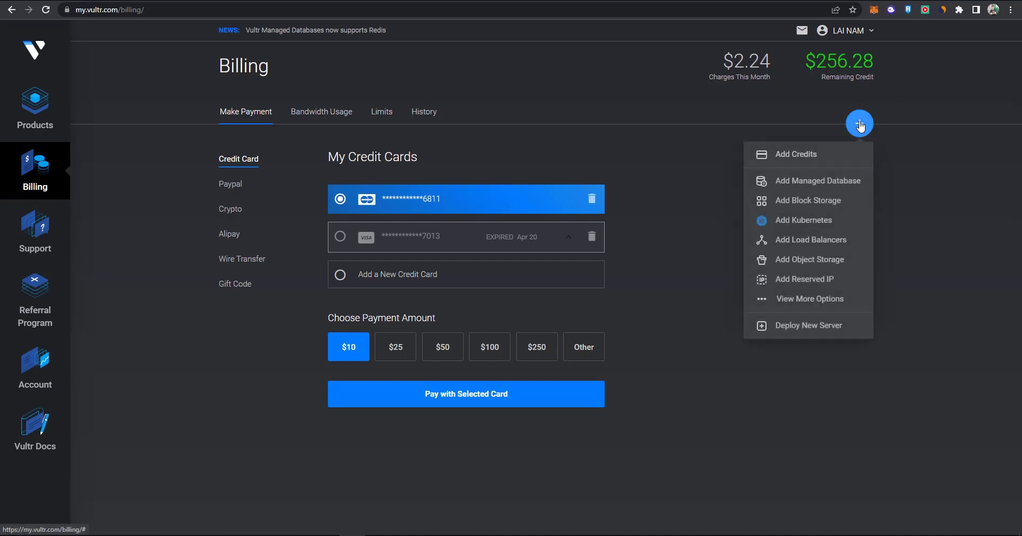
{"action": "left_click", "coordinate": [798, 331]}
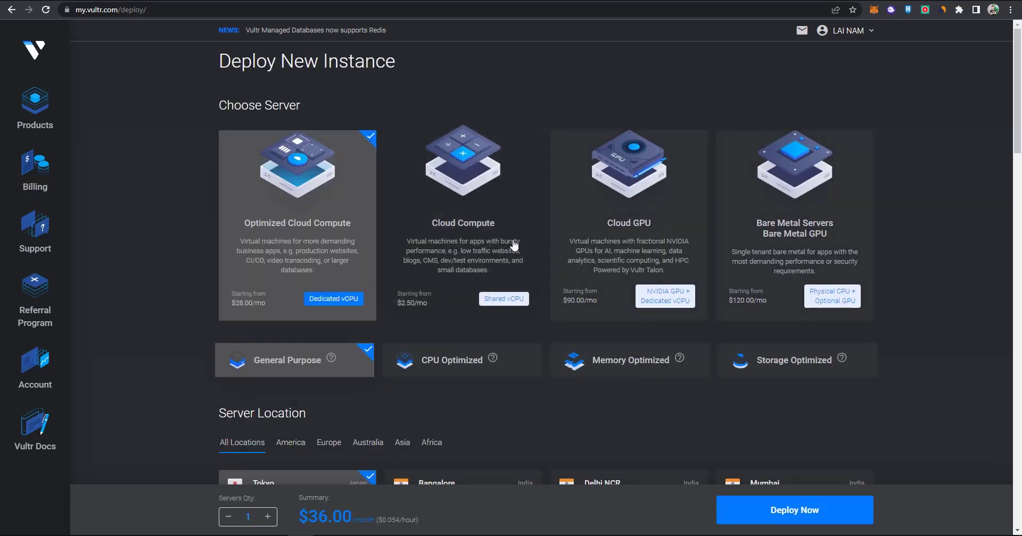
{"action": "left_click", "coordinate": [513, 243]}
{"action": "scroll", "coordinate": [356, 255], "scroll_direction": "down", "scroll_amount": 3}
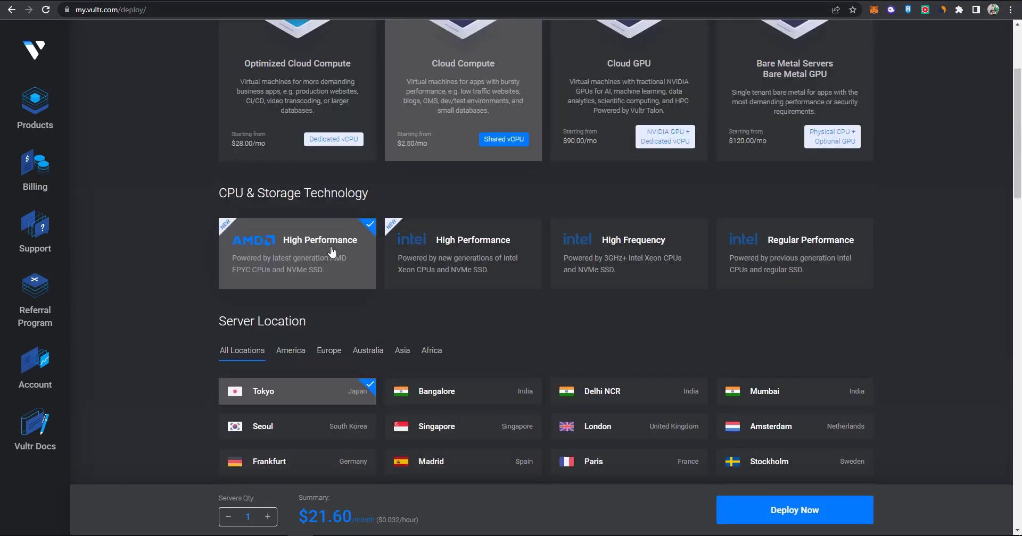
{"action": "scroll", "coordinate": [331, 250], "scroll_direction": "down", "scroll_amount": 5}
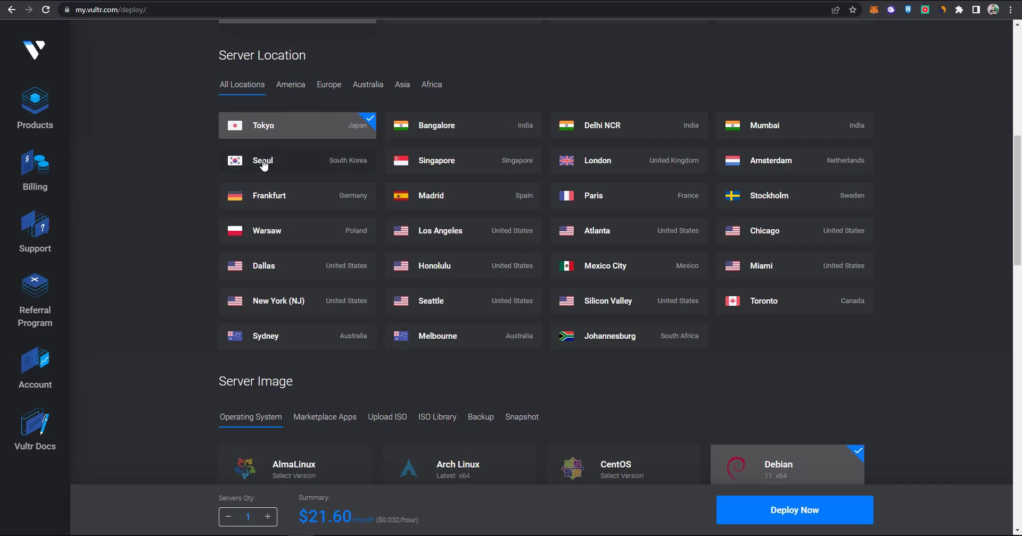
{"action": "left_click", "coordinate": [469, 165]}
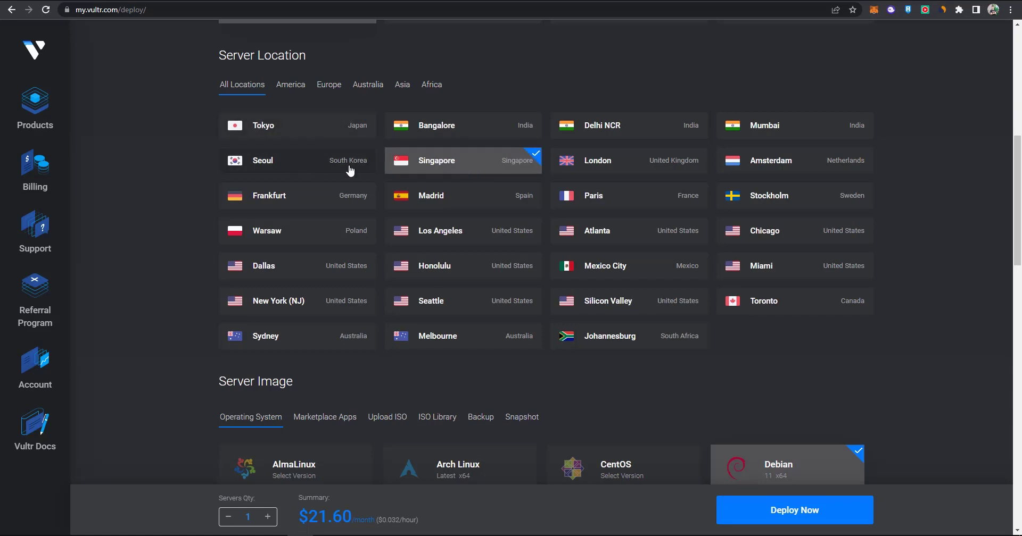
Keep Debian as the operating system and pick the 25 GB NVMe plan.
{"action": "scroll", "coordinate": [645, 156], "scroll_direction": "down", "scroll_amount": 5}
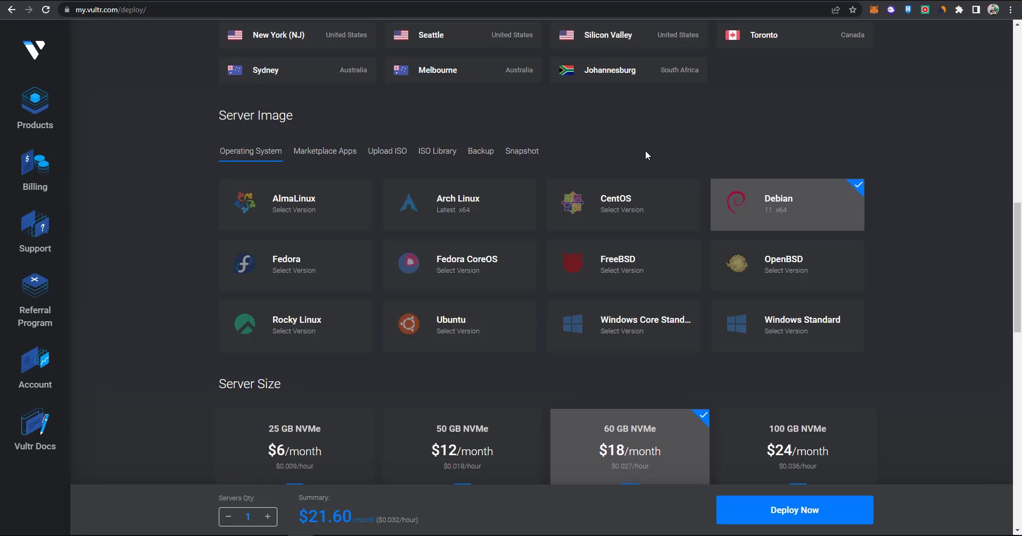
{"action": "left_click", "coordinate": [645, 210]}
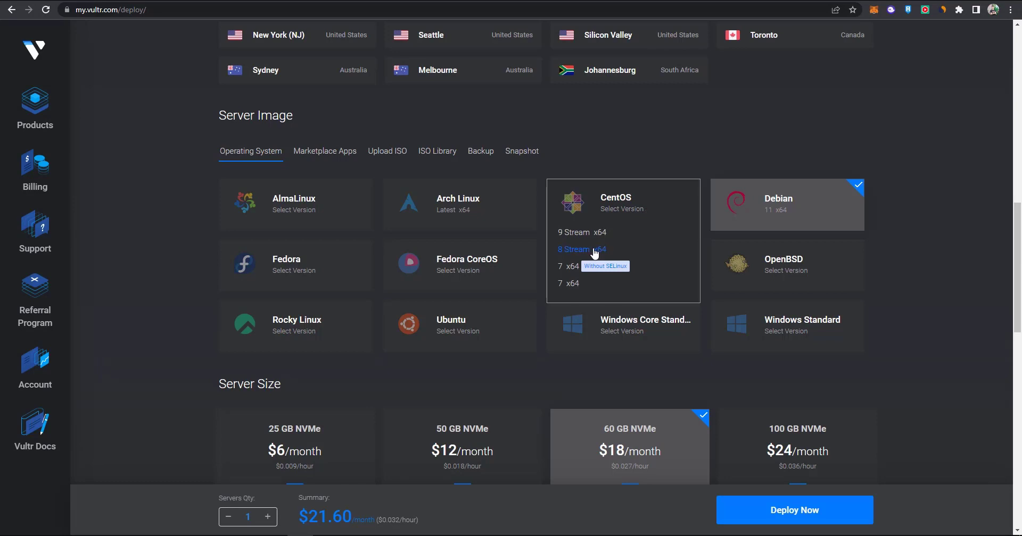
{"action": "left_click", "coordinate": [595, 250]}
{"action": "scroll", "coordinate": [648, 192], "scroll_direction": "down", "scroll_amount": 4}
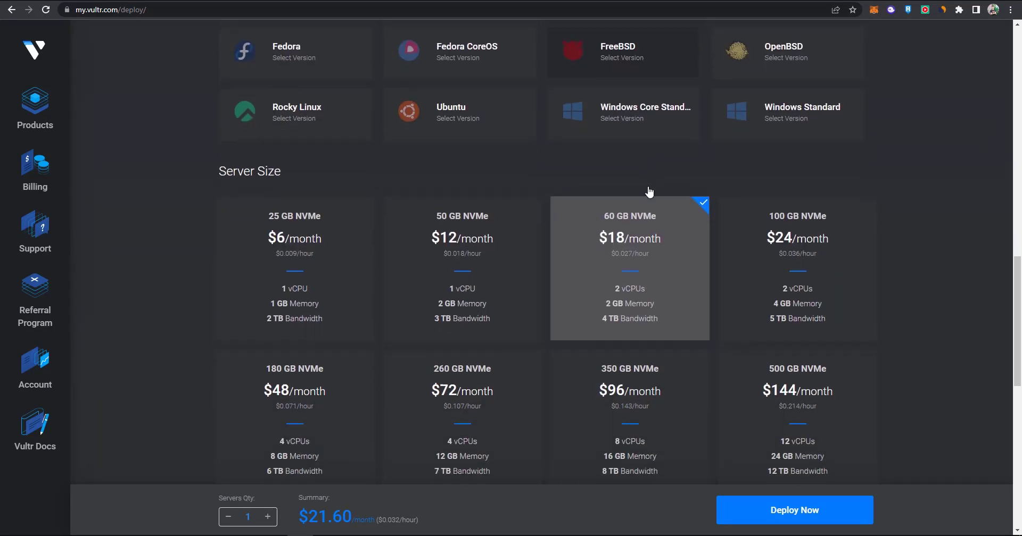
{"action": "scroll", "coordinate": [650, 193], "scroll_direction": "down", "scroll_amount": 1}
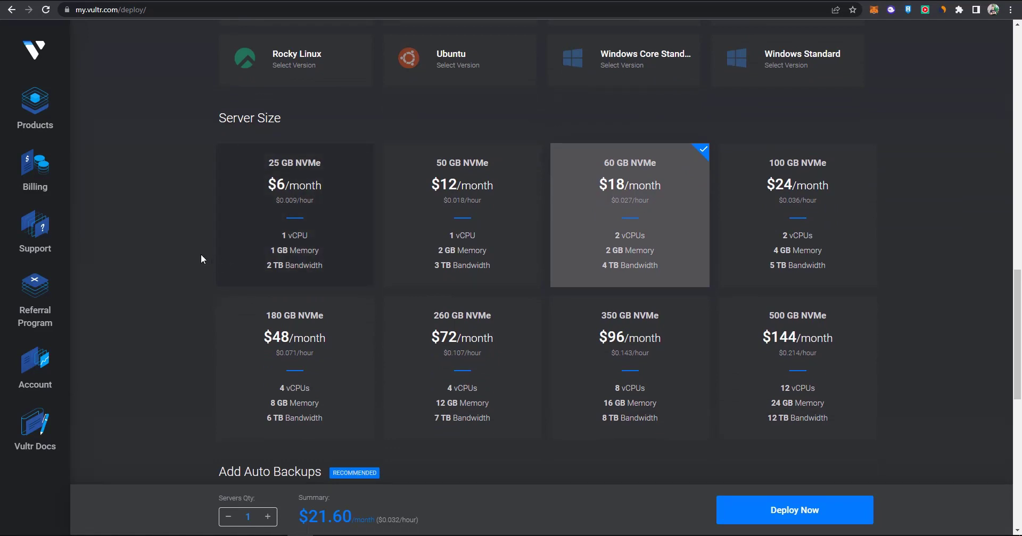
{"action": "left_click", "coordinate": [322, 214]}
Turn off Auto Backups, set hostname laivietnam.dev, and deploy the server.
{"action": "scroll", "coordinate": [199, 226], "scroll_direction": "down", "scroll_amount": 6}
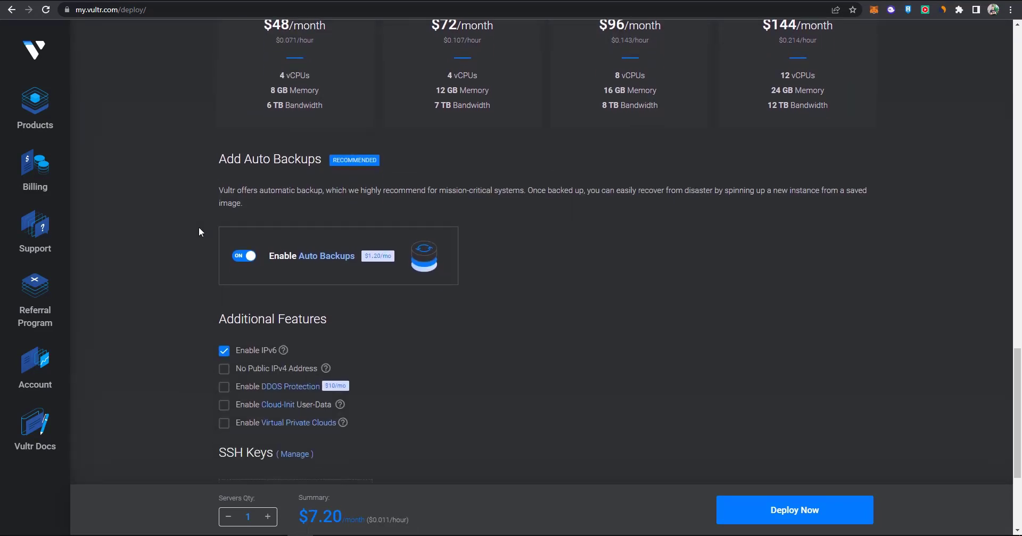
{"action": "left_click", "coordinate": [238, 248]}
{"action": "scroll", "coordinate": [534, 367], "scroll_direction": "down", "scroll_amount": 3}
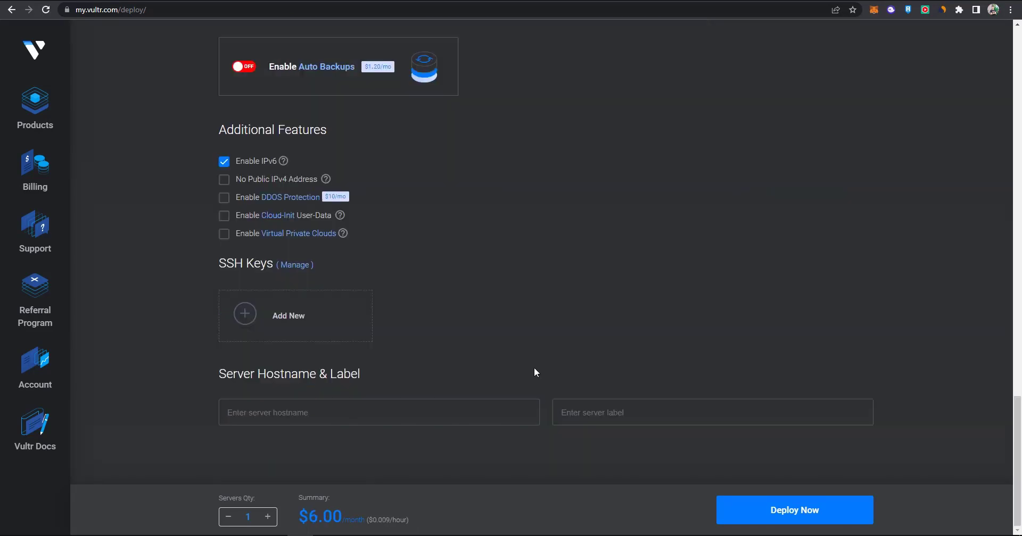
{"action": "left_click", "coordinate": [343, 389]}
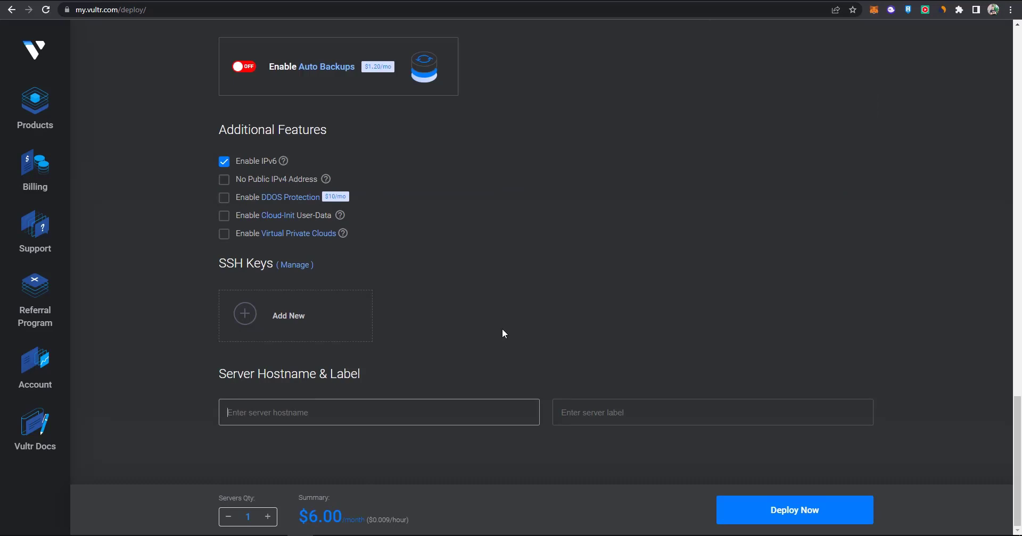
{"action": "type", "text": "laivietnam.dev"}
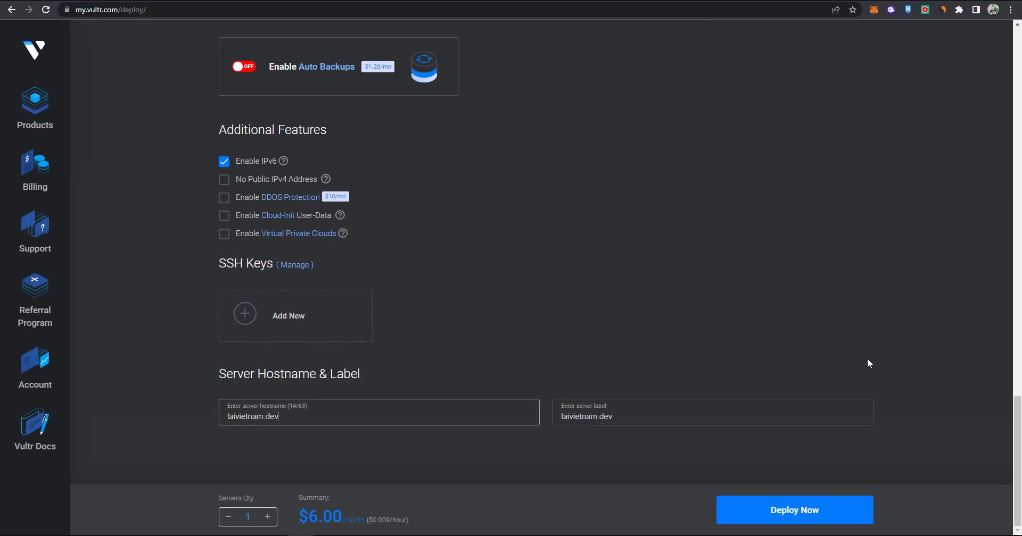
{"action": "left_click", "coordinate": [864, 498]}
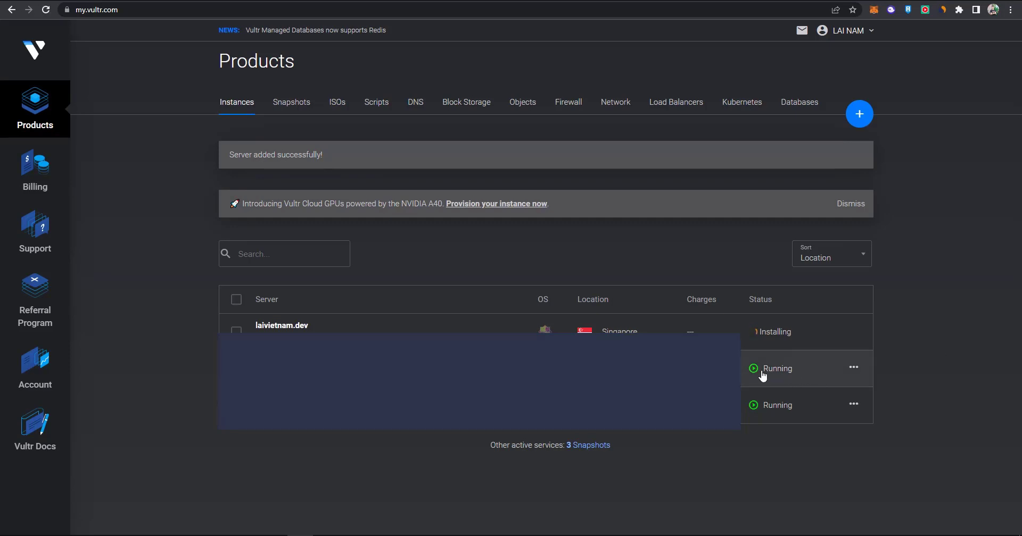
Wait until the laivietnam.dev instance shows Running, then switch to the VS Code notes.
{"action": "left_click", "coordinate": [785, 334]}
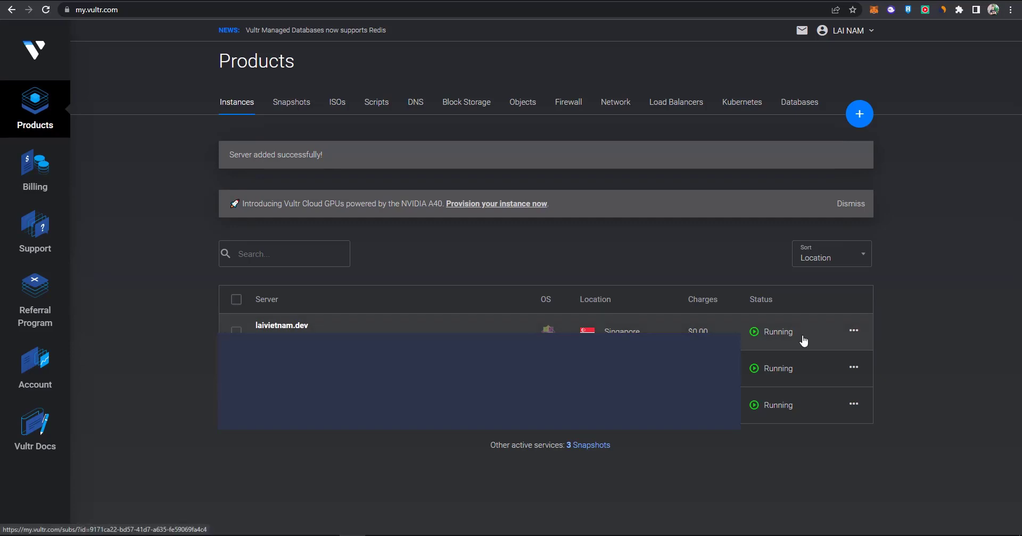
{"action": "left_click", "coordinate": [278, 529]}
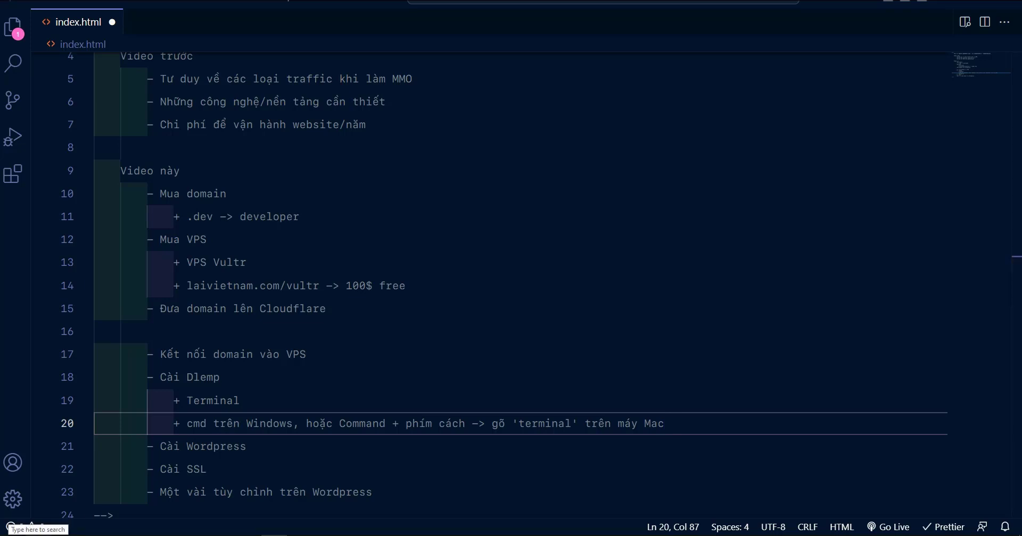
Look up Windows Terminal in Microsoft Store, see that it is already installed, and close the Store.
{"action": "left_click", "coordinate": [44, 530]}
{"action": "type", "text": "store"}
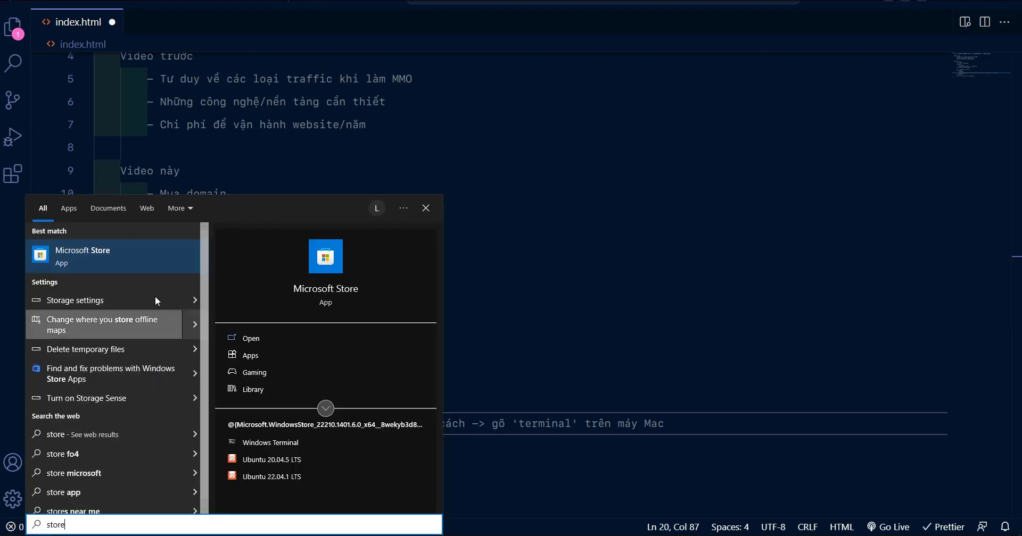
{"action": "left_click", "coordinate": [116, 257]}
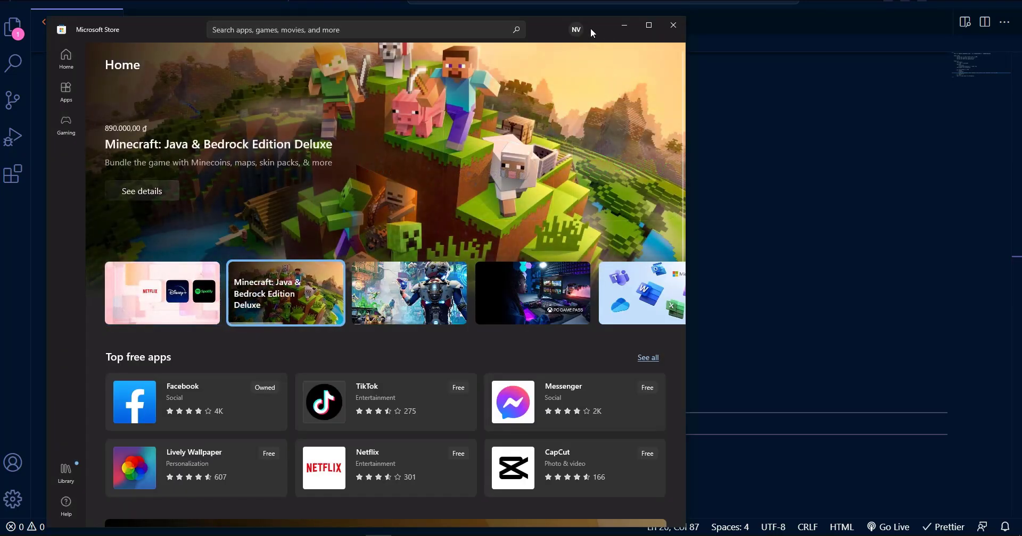
{"action": "left_click", "coordinate": [365, 31]}
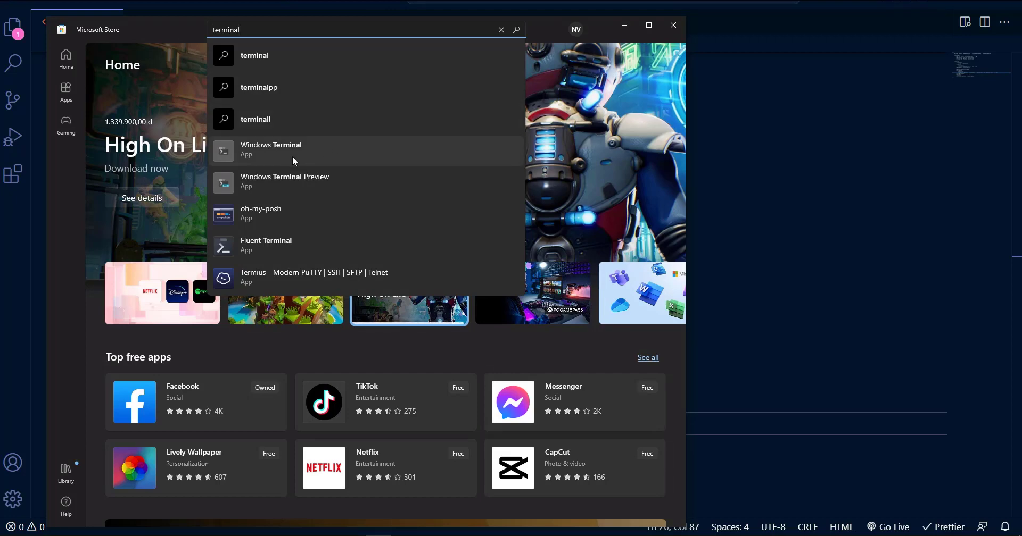
{"action": "left_click", "coordinate": [316, 158]}
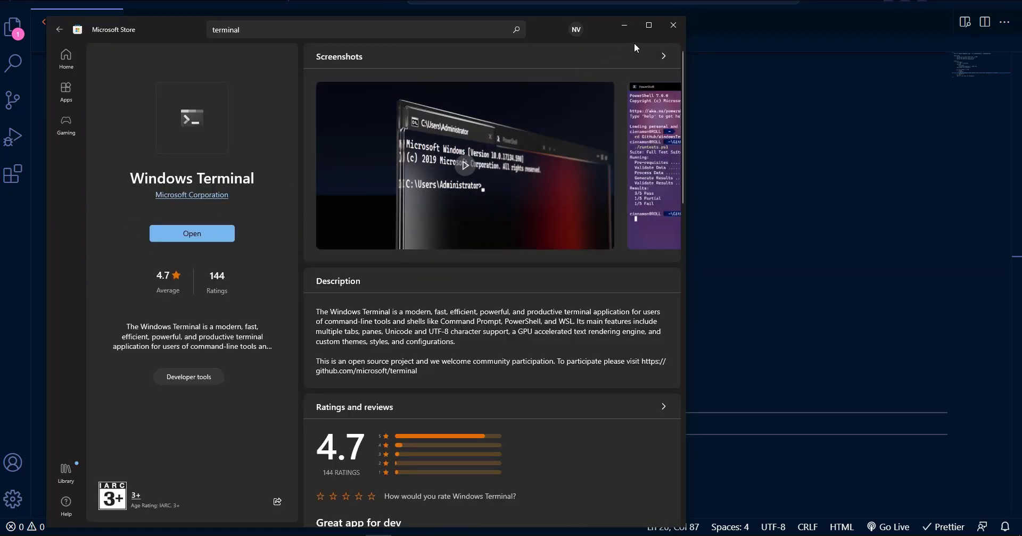
{"action": "left_click", "coordinate": [671, 27]}
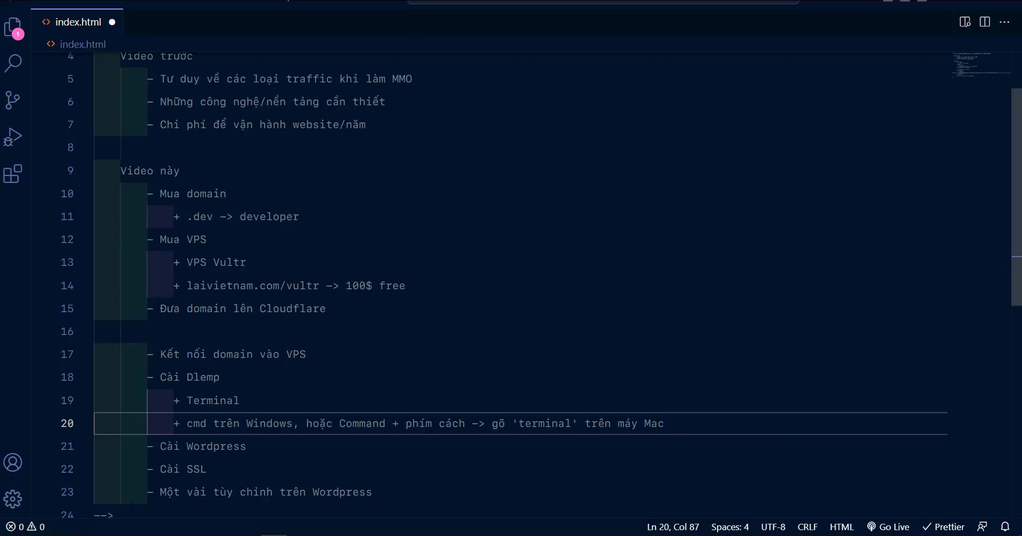
Launch Command Prompt through Windows search with 'cmd', then go back to the notes in the editor.
{"action": "key", "text": "super+s"}
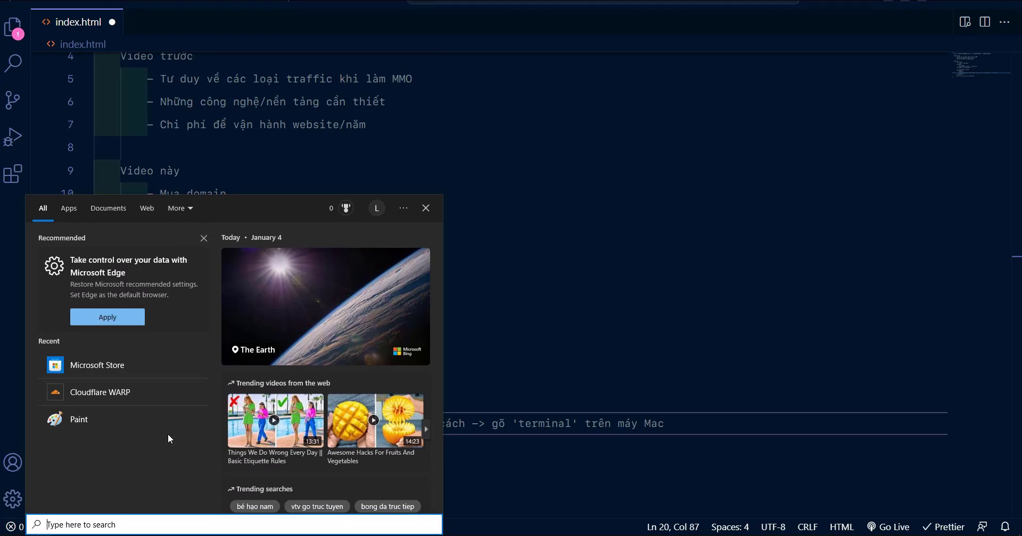
{"action": "type", "text": "cmd"}
{"action": "key", "text": "Return"}
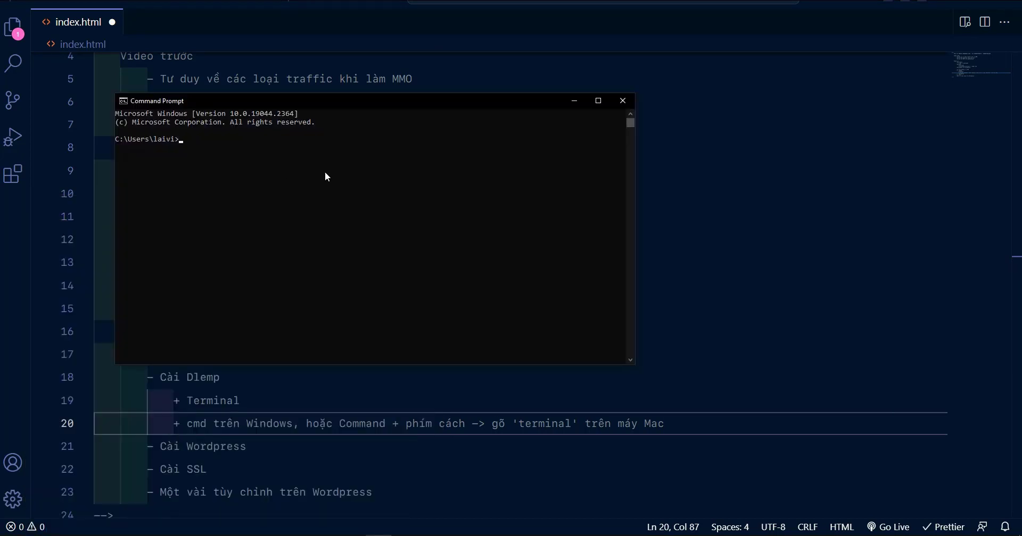
{"action": "left_click", "coordinate": [471, 424]}
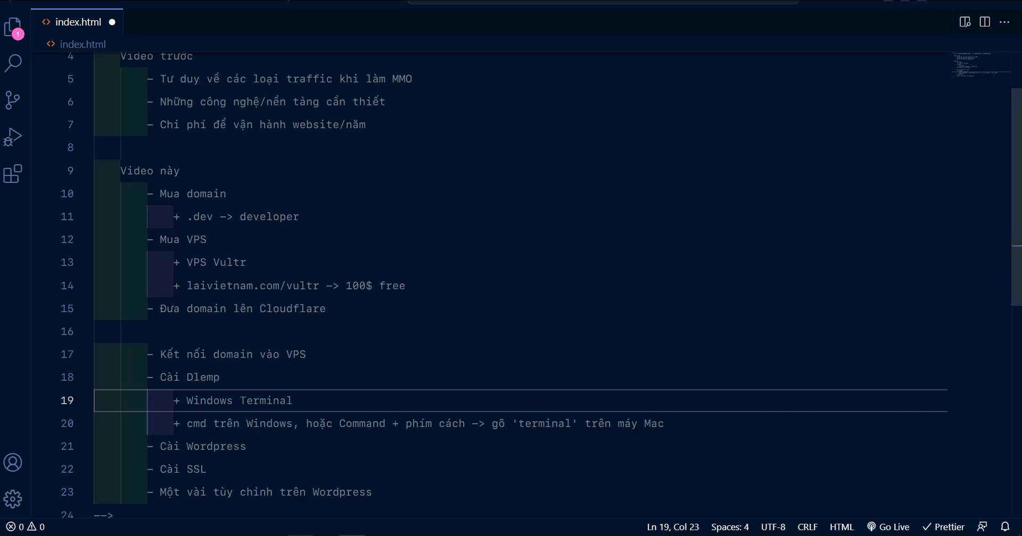
Switch to the browser and scroll through the YouTube channel's uploaded video thumbnails.
{"action": "key", "text": "alt+Tab"}
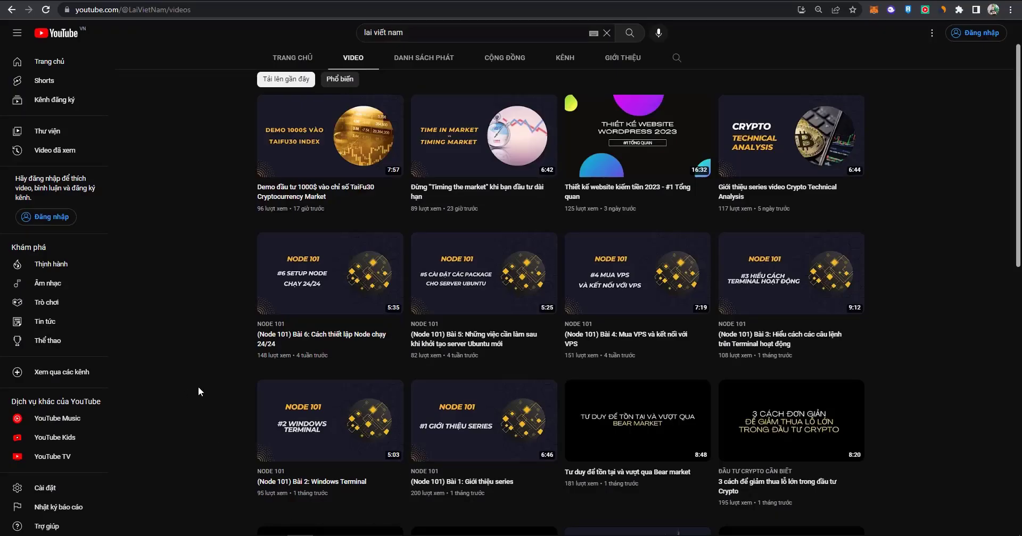
{"action": "scroll", "coordinate": [228, 408], "scroll_direction": "down", "scroll_amount": 2}
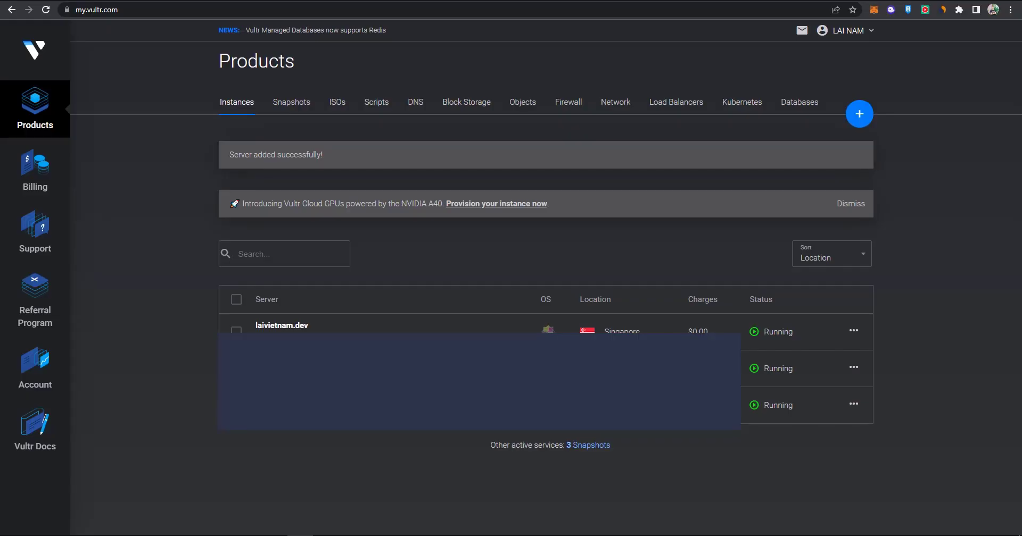
View the laivietnam.dev server overview in Vultr showing IP 45.77.173.178, then go to Cloudflare.
{"action": "left_click", "coordinate": [305, 325]}
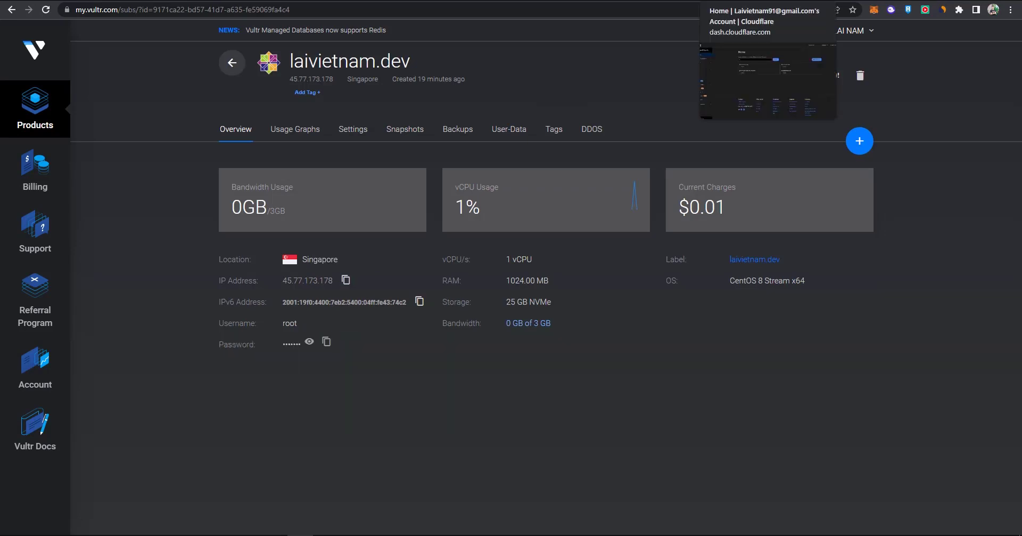
{"action": "left_click", "coordinate": [756, 0]}
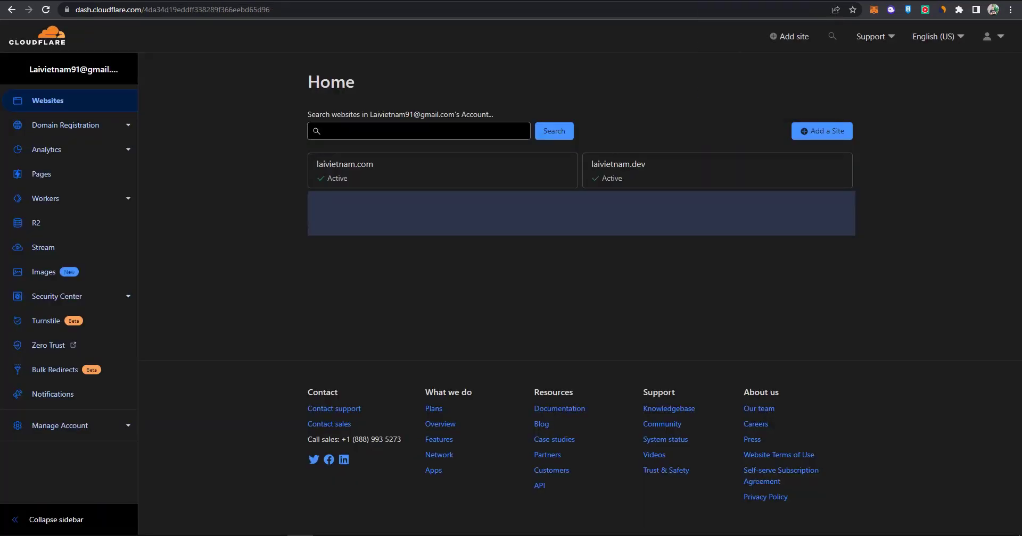
Change laivietnam.dev's root A record from 192.64.119.128 to 45.77.173.178 as DNS only, and save.
{"action": "left_click", "coordinate": [628, 171]}
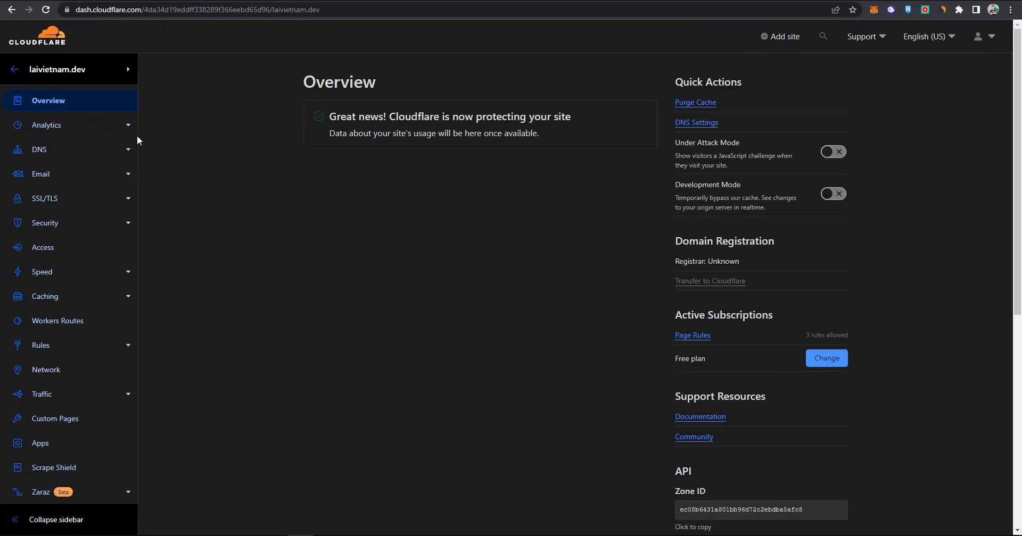
{"action": "left_click", "coordinate": [40, 152]}
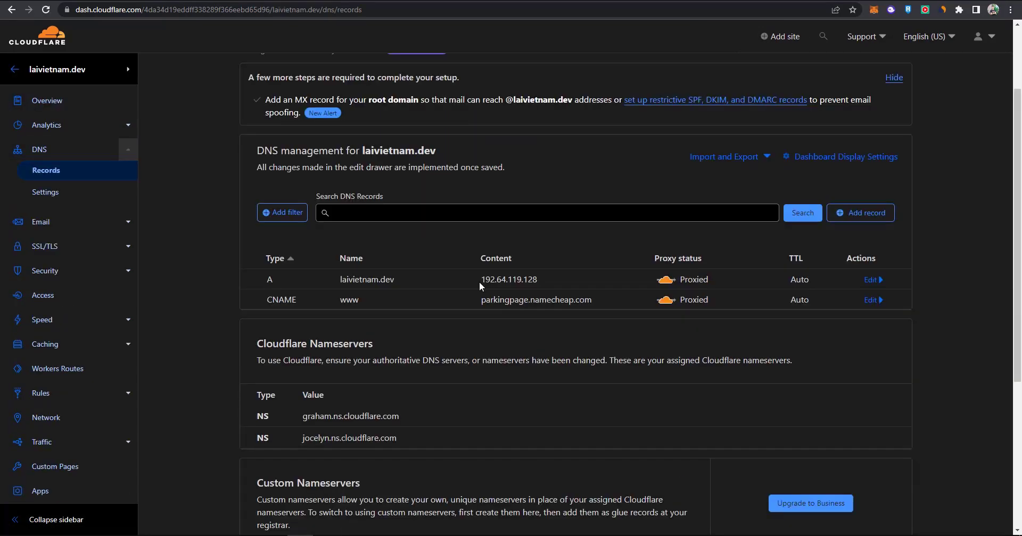
{"action": "left_click", "coordinate": [871, 280]}
{"action": "left_click_drag", "start_coordinate": [536, 315], "coordinate": [477, 323]}
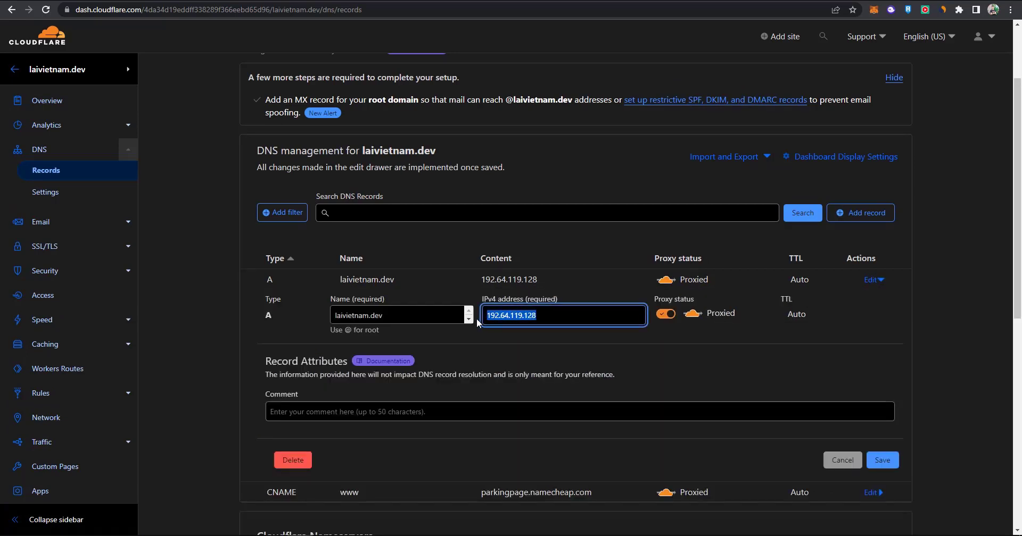
{"action": "type", "text": "45.77.173.178"}
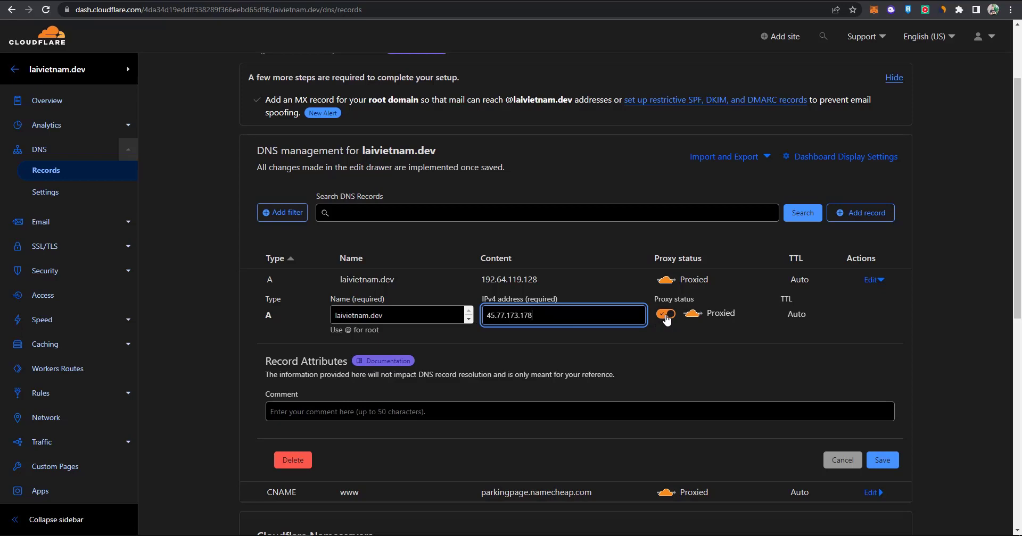
{"action": "left_click", "coordinate": [666, 315]}
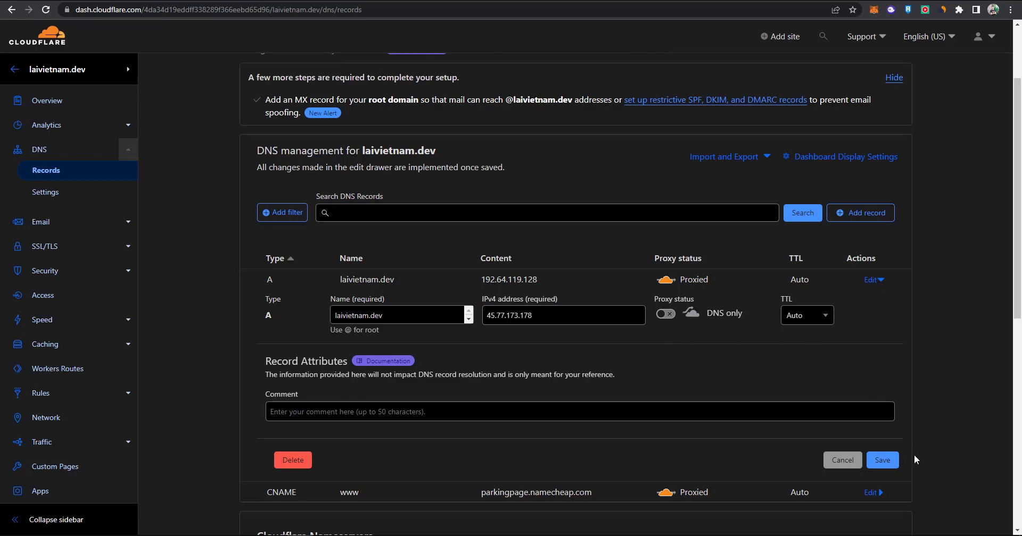
{"action": "left_click", "coordinate": [882, 461]}
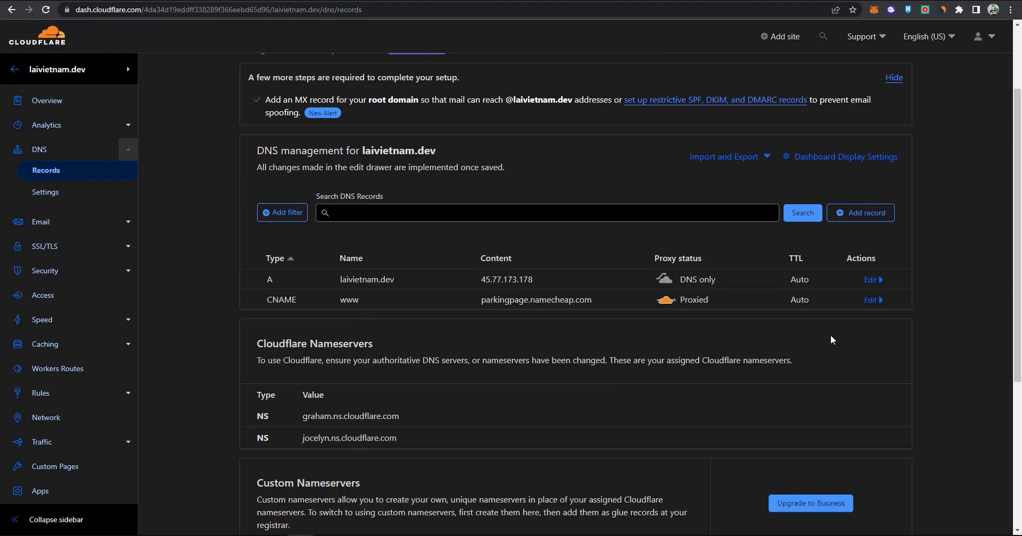
Clear the www CNAME's parkingpage.namecheap.com target and turn off its proxying.
{"action": "left_click", "coordinate": [872, 301]}
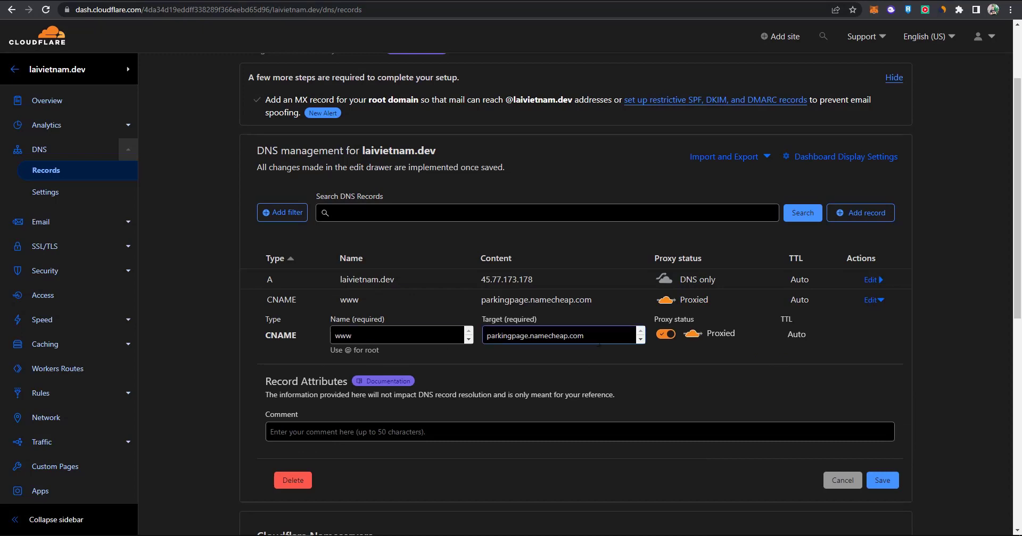
{"action": "left_click_drag", "start_coordinate": [585, 335], "coordinate": [481, 341]}
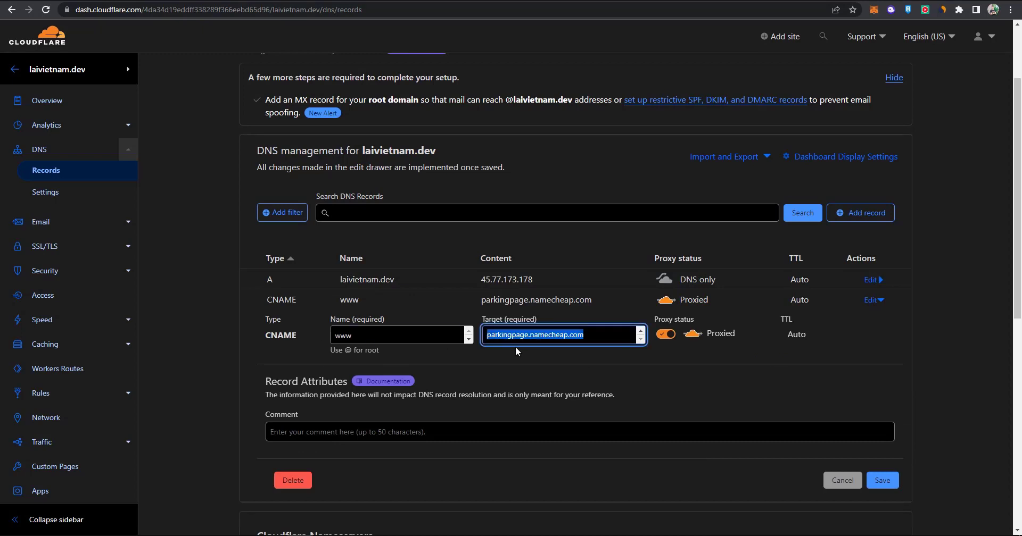
{"action": "key", "text": "BackSpace"}
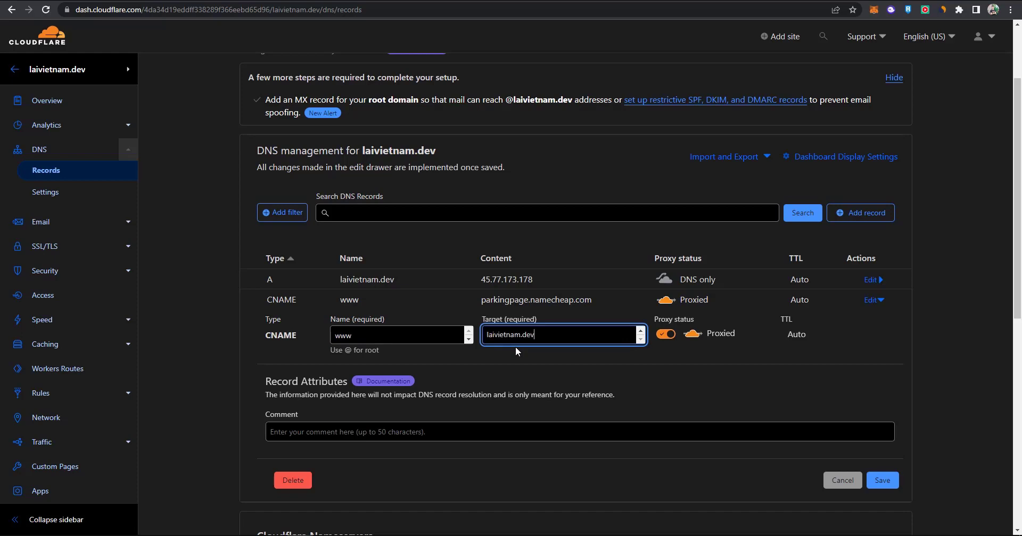
{"action": "left_click", "coordinate": [666, 334]}
{"action": "left_click", "coordinate": [889, 482]}
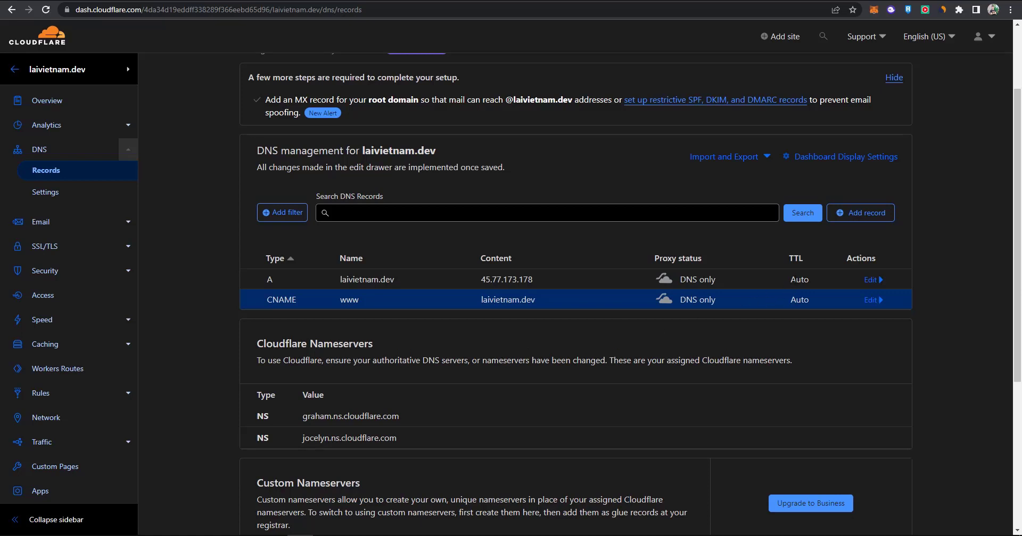
Add a DNS-only A record for www pointing to 45.77.173.178.
{"action": "left_click", "coordinate": [862, 213]}
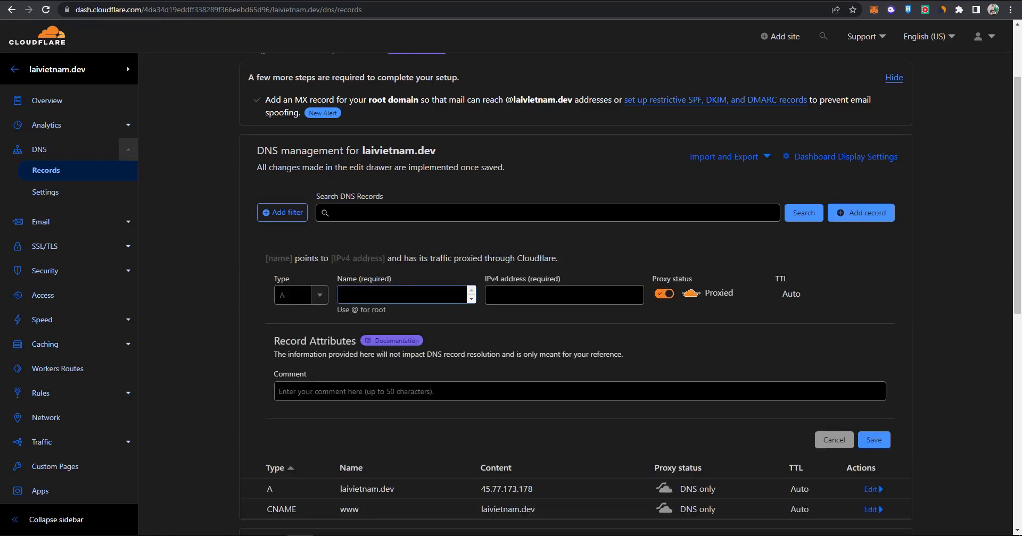
{"action": "type", "text": "www"}
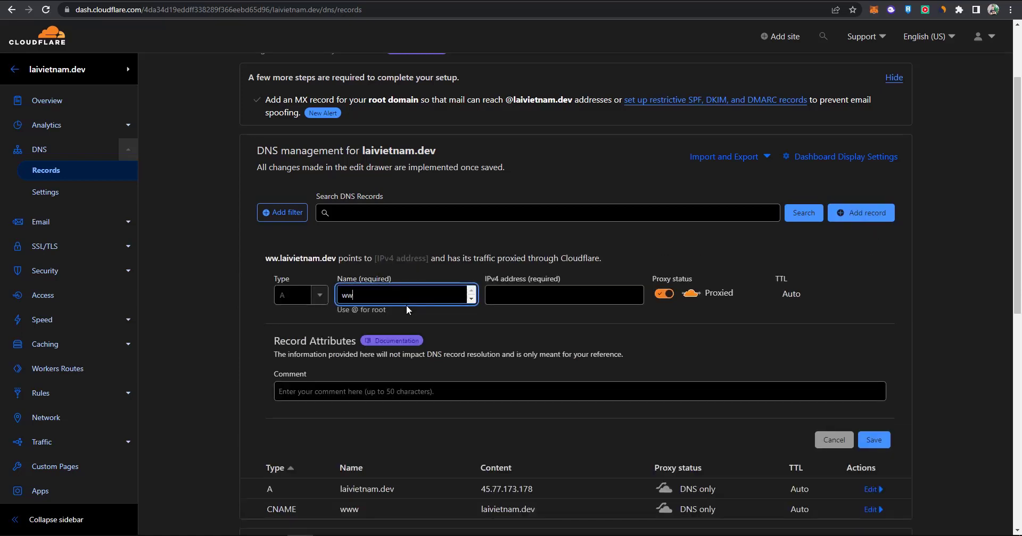
{"action": "left_click", "coordinate": [515, 295]}
{"action": "right_click", "coordinate": [515, 295]}
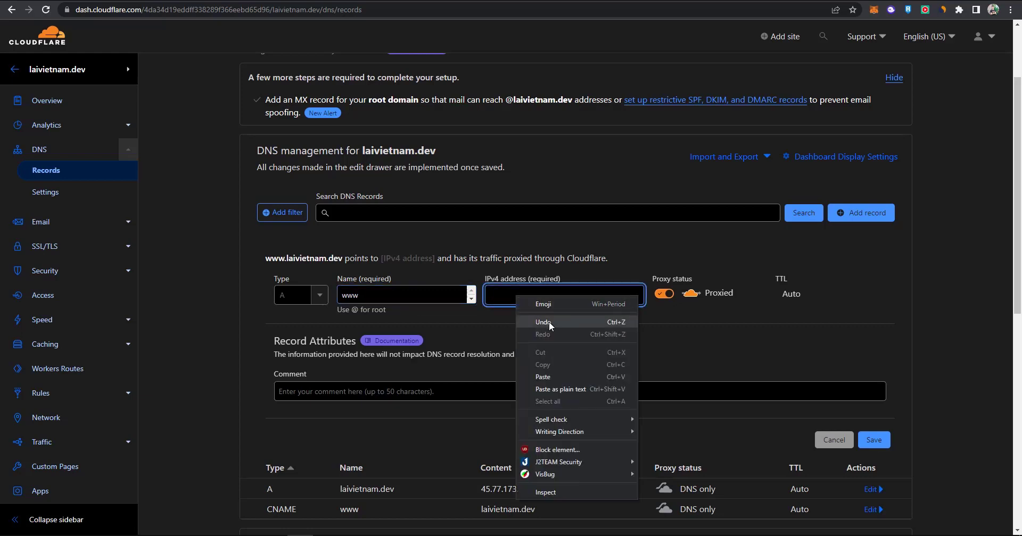
{"action": "left_click", "coordinate": [532, 323]}
{"action": "left_click", "coordinate": [663, 294]}
{"action": "left_click", "coordinate": [874, 445]}
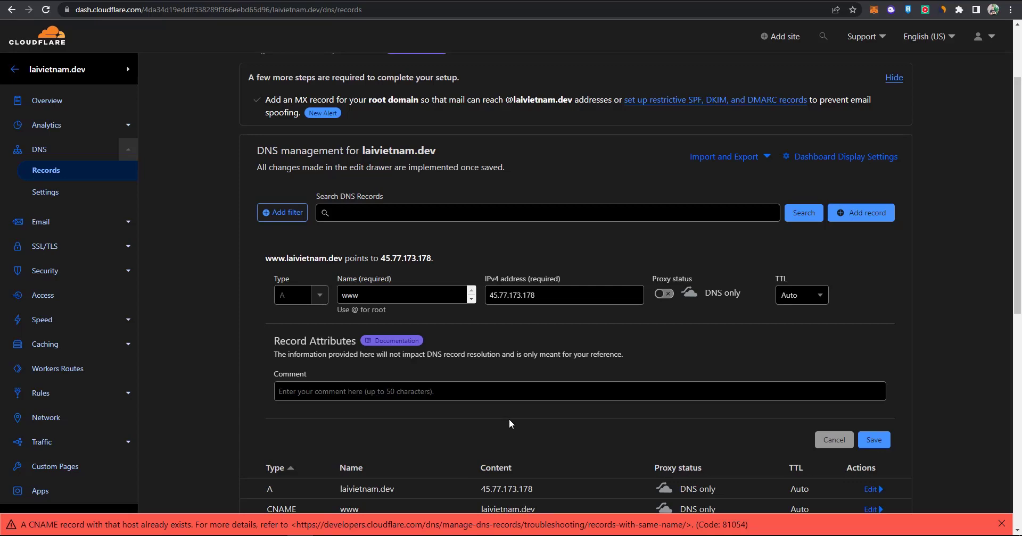
Delete the conflicting www CNAME record and save the new www A record.
{"action": "scroll", "coordinate": [509, 419], "scroll_direction": "down", "scroll_amount": 2}
{"action": "left_click", "coordinate": [873, 403]}
{"action": "scroll", "coordinate": [554, 459], "scroll_direction": "down", "scroll_amount": 3}
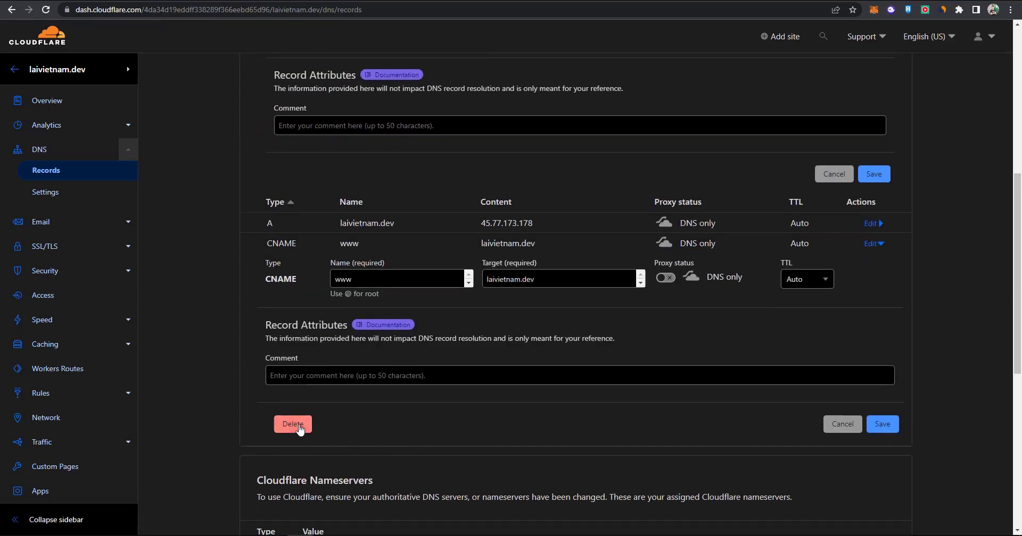
{"action": "left_click", "coordinate": [293, 424]}
{"action": "left_click", "coordinate": [702, 327]}
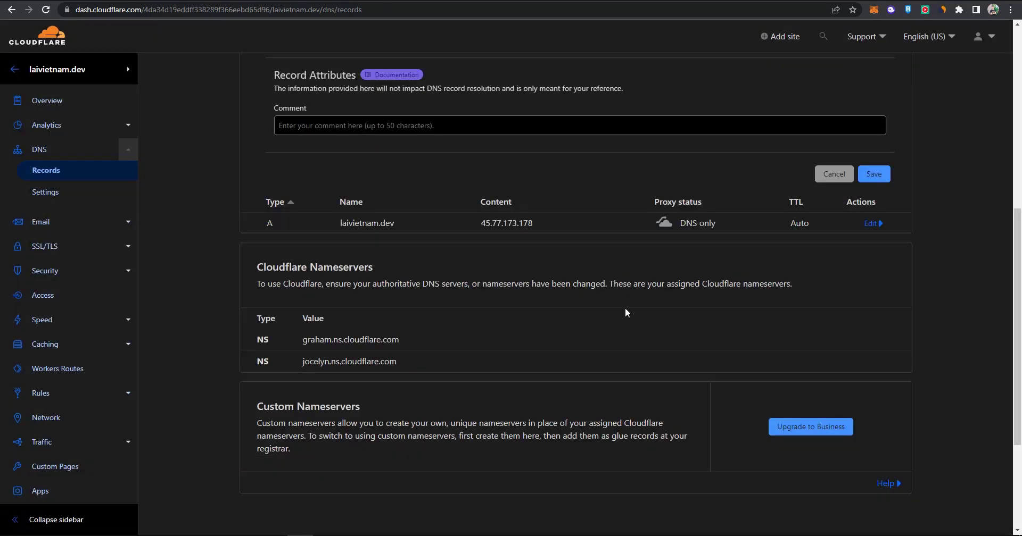
{"action": "scroll", "coordinate": [581, 309], "scroll_direction": "up", "scroll_amount": 2}
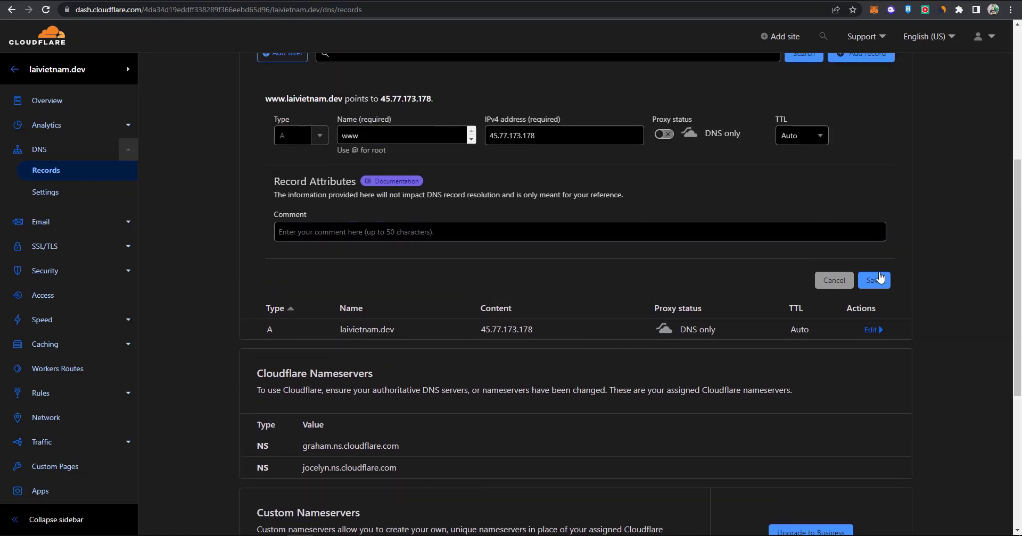
{"action": "left_click", "coordinate": [876, 281]}
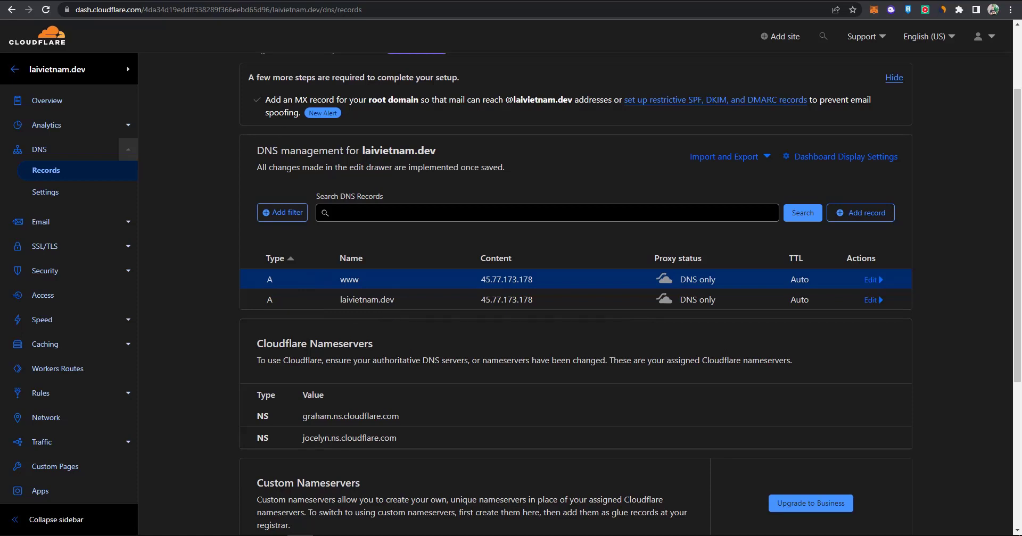
{"action": "left_click", "coordinate": [66, 9]}
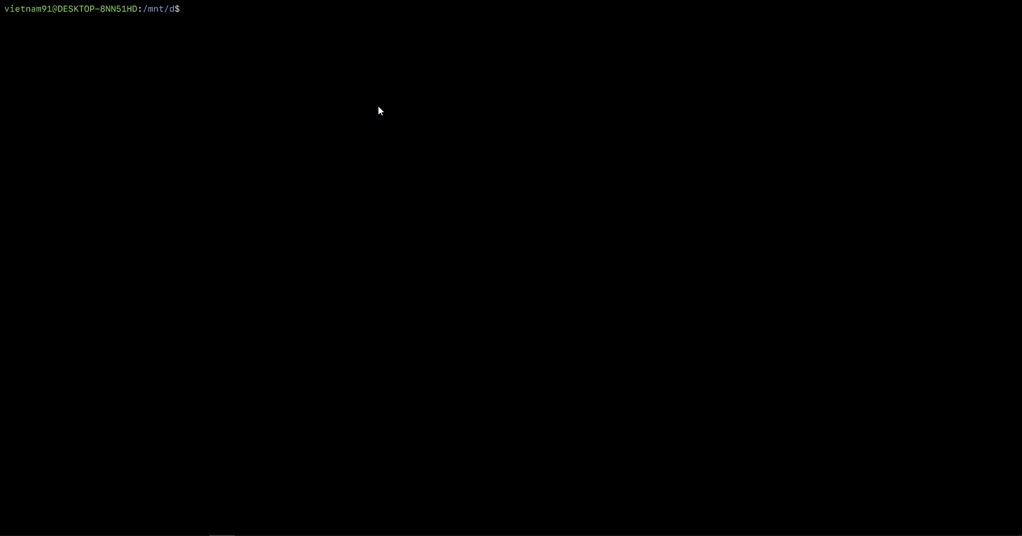
Ping laivietnam.dev in the terminal and confirm it answers from 45.77.173.178.
{"action": "type", "text": "ping laivietnam.dev"}
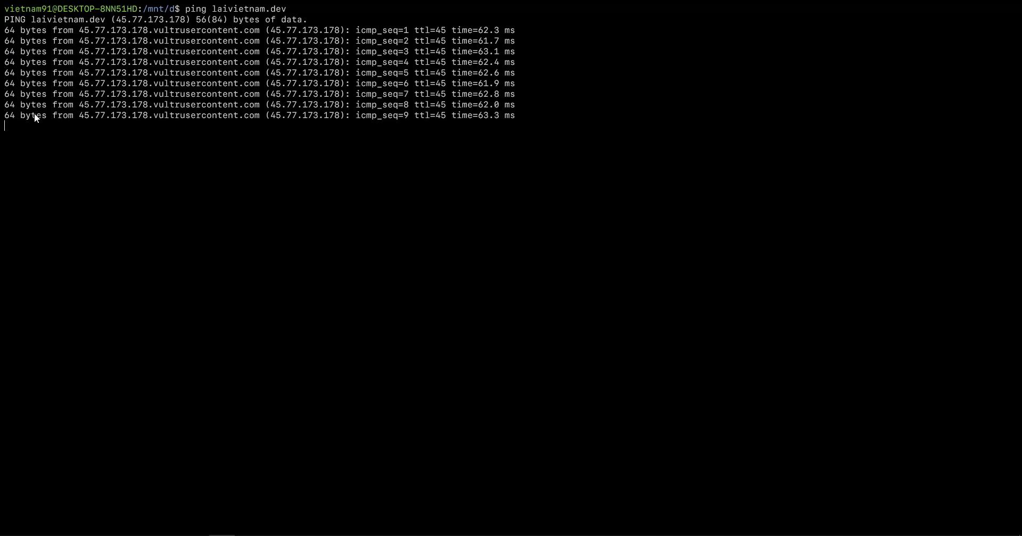
{"action": "key", "text": "ctrl+c"}
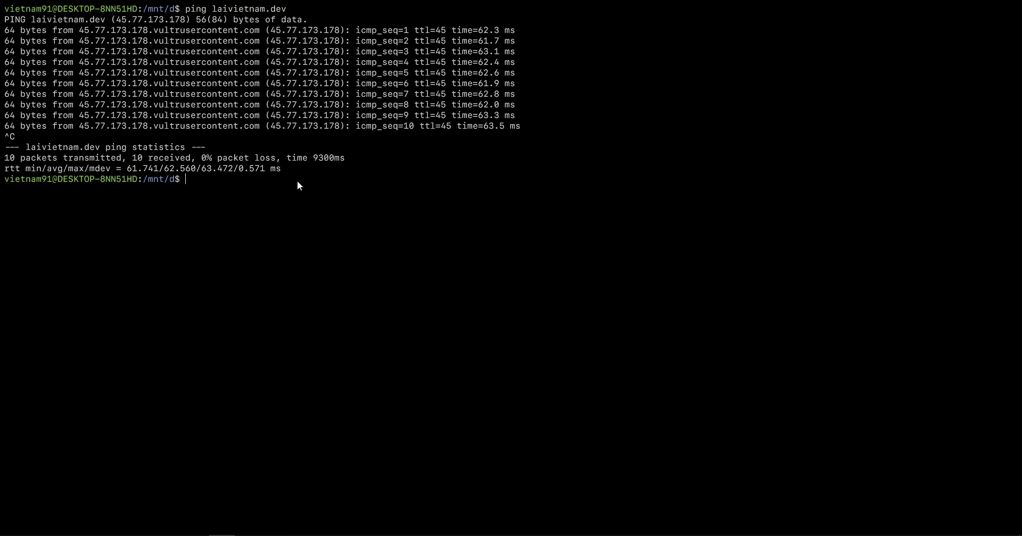
{"action": "type", "text": "ssh root"}
{"action": "left_click", "coordinate": [301, 500]}
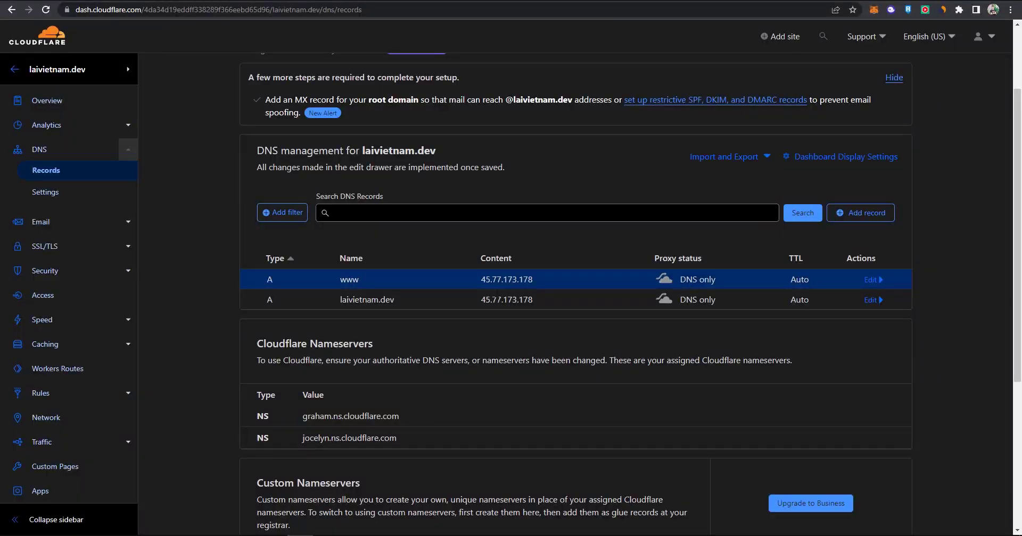
{"action": "key", "text": "ctrl+Tab"}
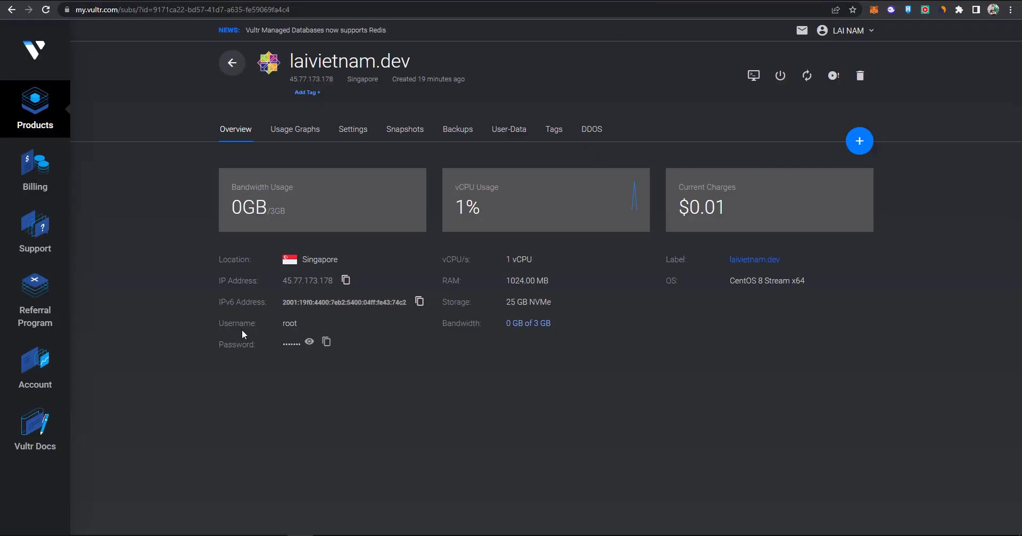
{"action": "key", "text": "alt+Tab"}
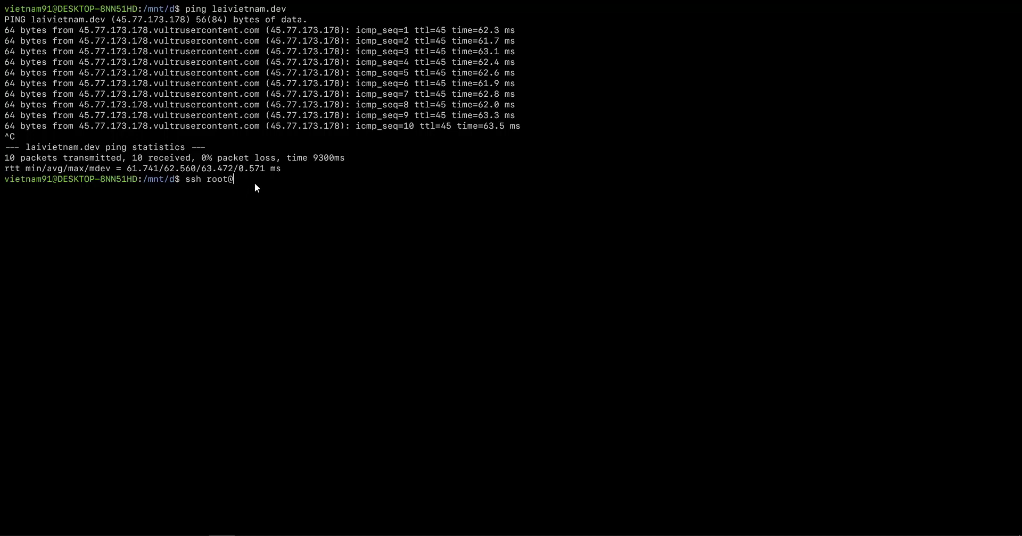
{"action": "key", "text": "ctrl+v"}
{"action": "key", "text": "Return"}
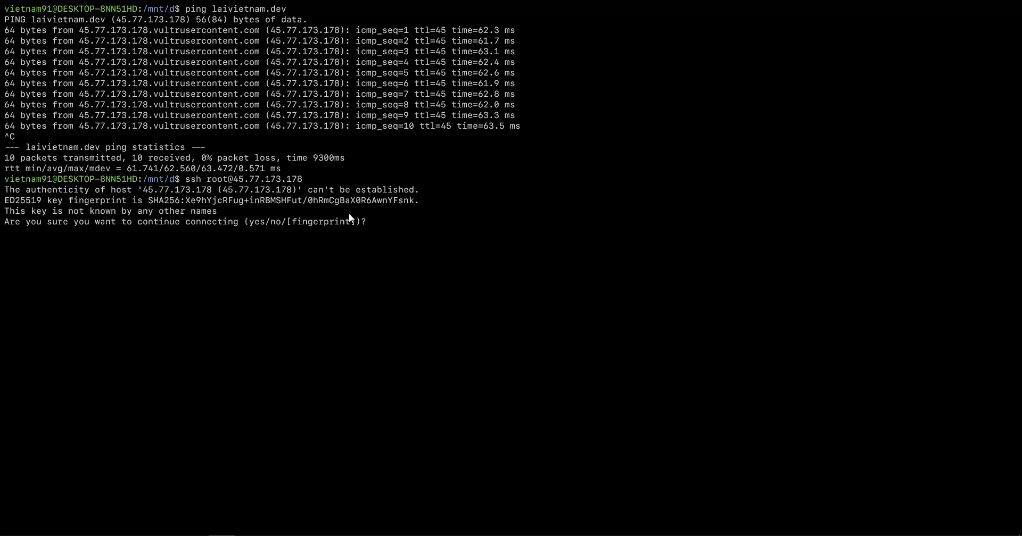
{"action": "type", "text": "yes"}
{"action": "key", "text": "Return"}
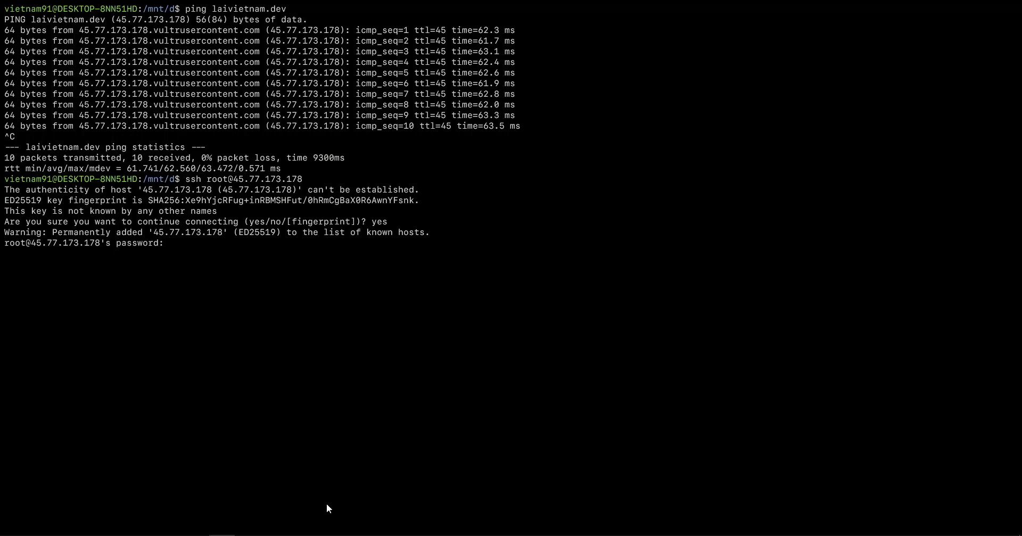
Log in using the root password copied from Vultr's overview, then clear the terminal screen.
{"action": "key", "text": "alt+Tab"}
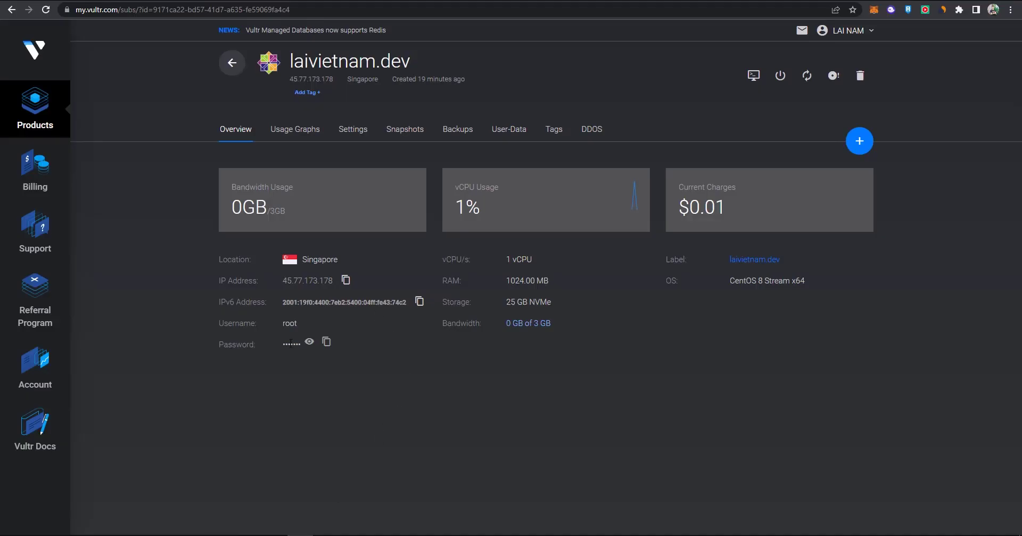
{"action": "left_click", "coordinate": [326, 343]}
{"action": "key", "text": "alt+Tab"}
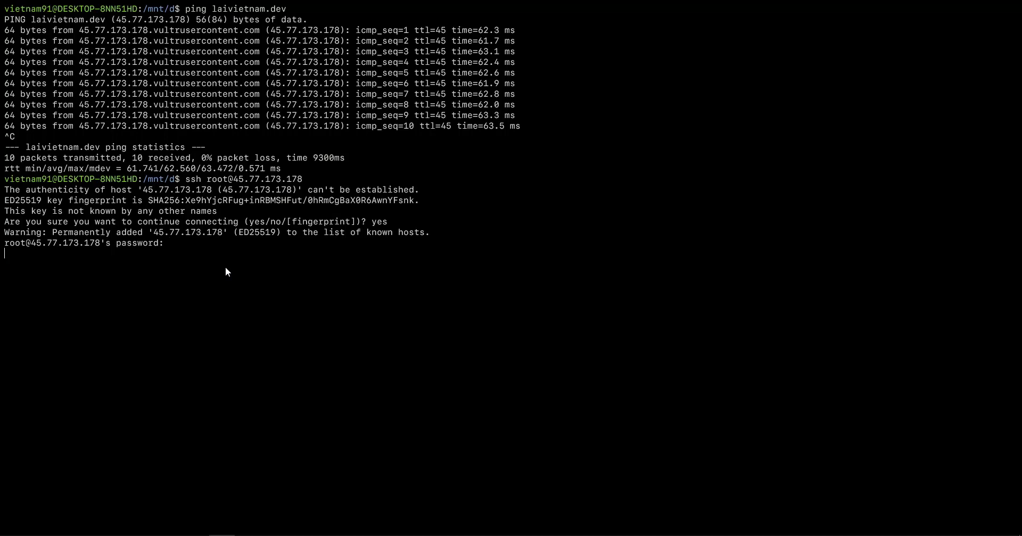
{"action": "key", "text": "Return"}
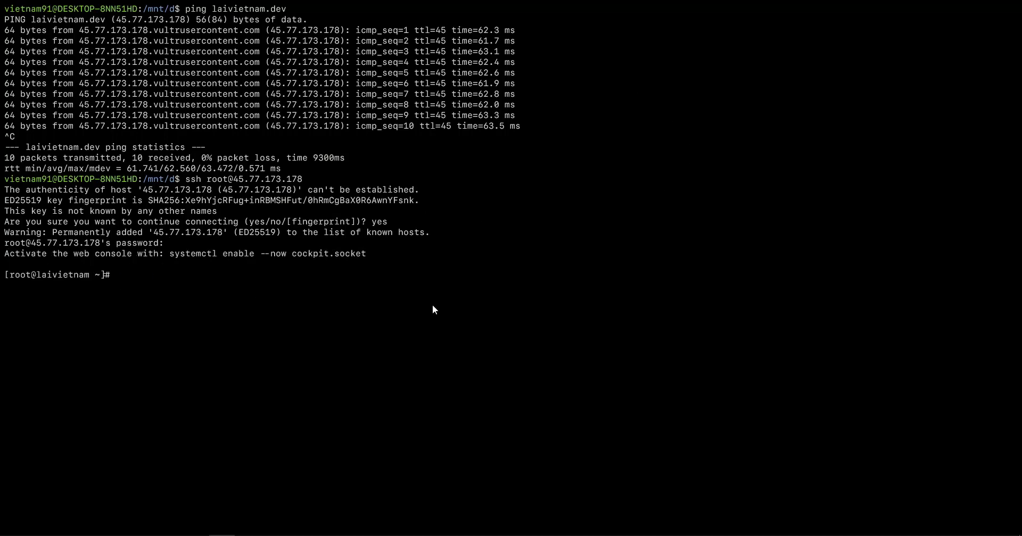
{"action": "key", "text": "ctrl+l"}
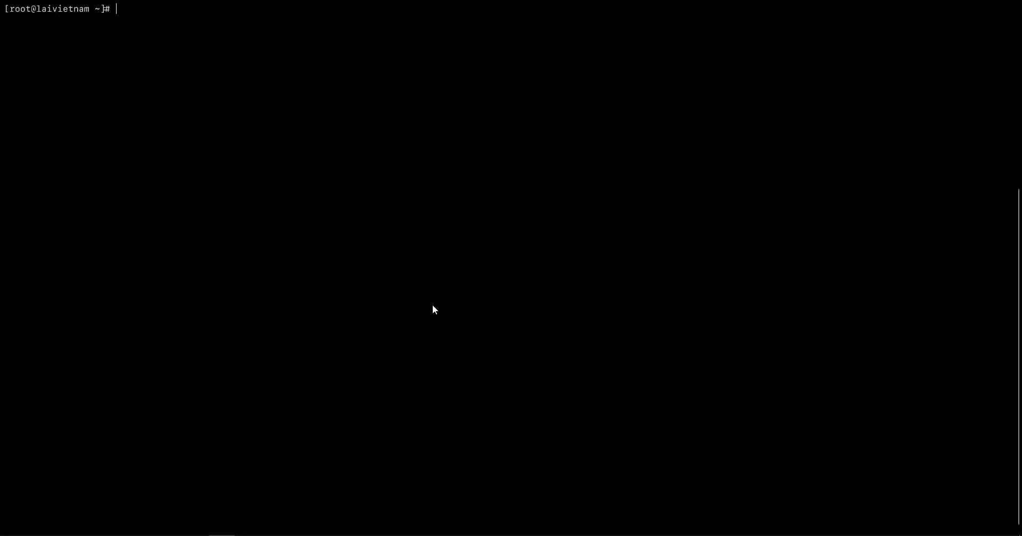
{"action": "key", "text": "alt+Tab"}
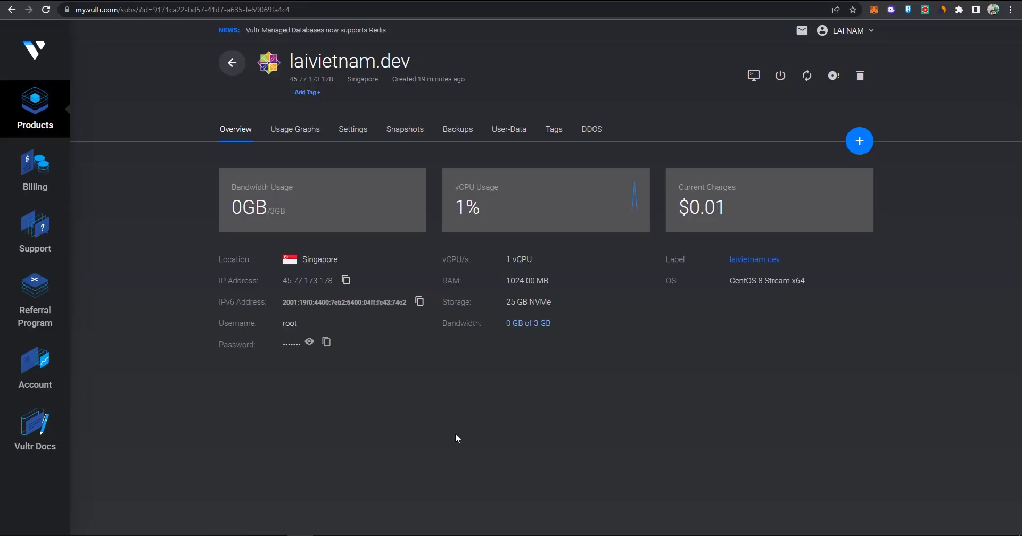
{"action": "key", "text": "ctrl+Tab"}
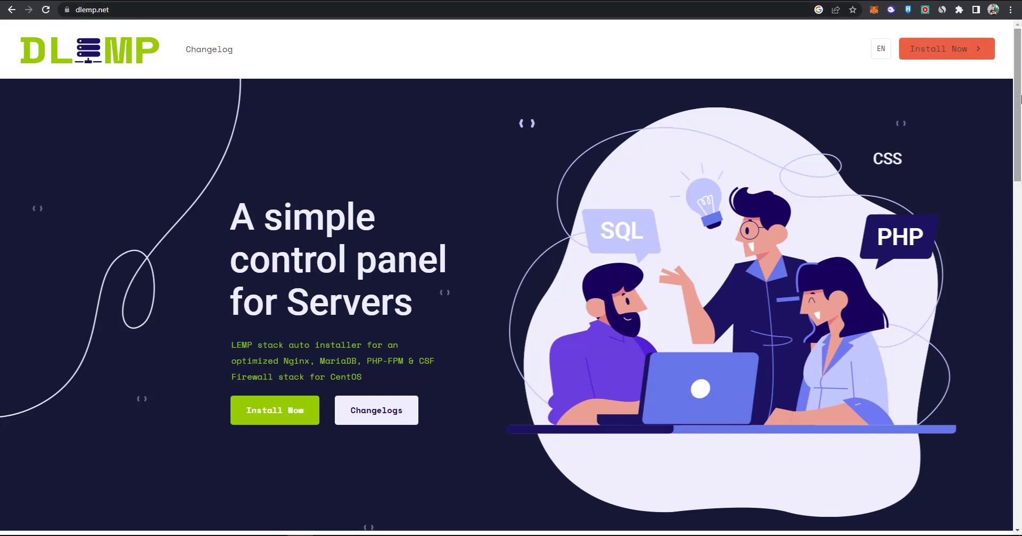
{"action": "scroll", "coordinate": [762, 223], "scroll_direction": "down", "scroll_amount": 10}
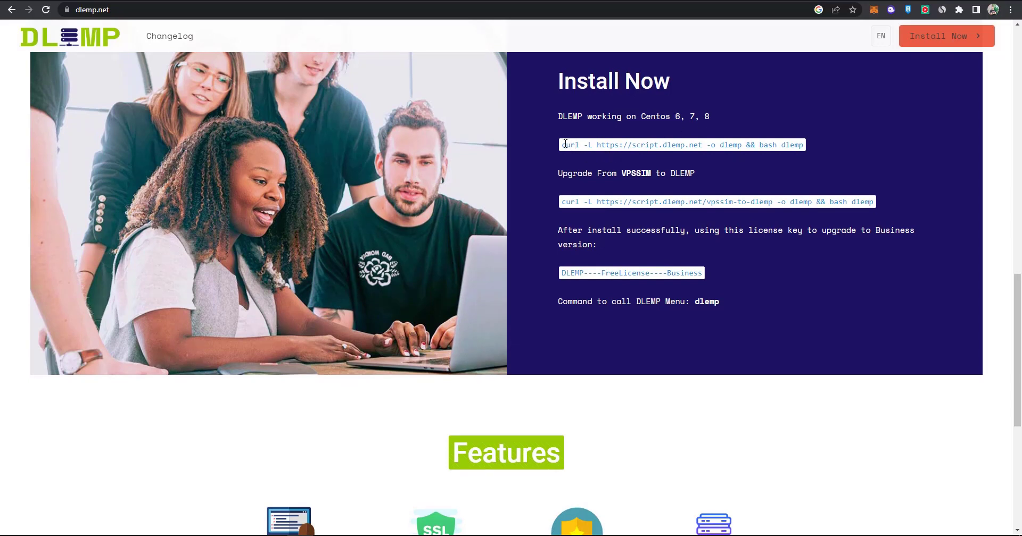
{"action": "left_click_drag", "start_coordinate": [561, 145], "coordinate": [799, 146]}
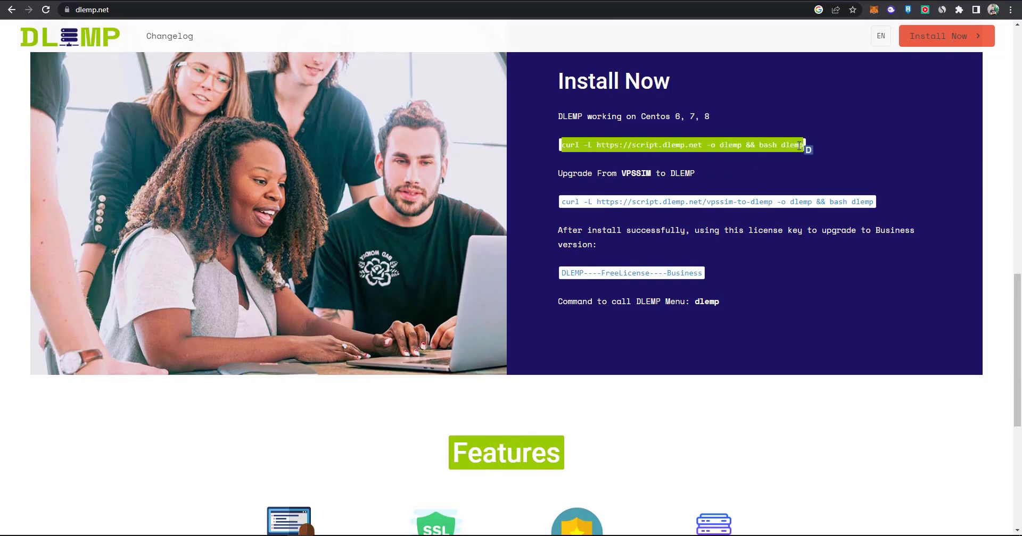
{"action": "right_click", "coordinate": [800, 147]}
{"action": "left_click", "coordinate": [801, 155]}
Paste and run the DLEMP install command on the server, confirming setup now.
{"action": "key", "text": "alt+Tab"}
{"action": "key", "text": "super+v"}
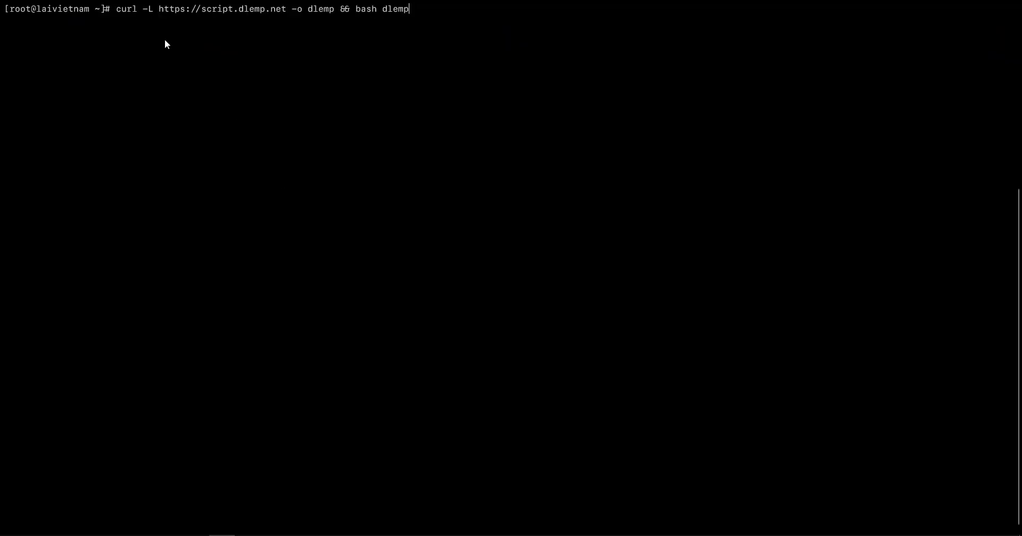
{"action": "key", "text": "Return"}
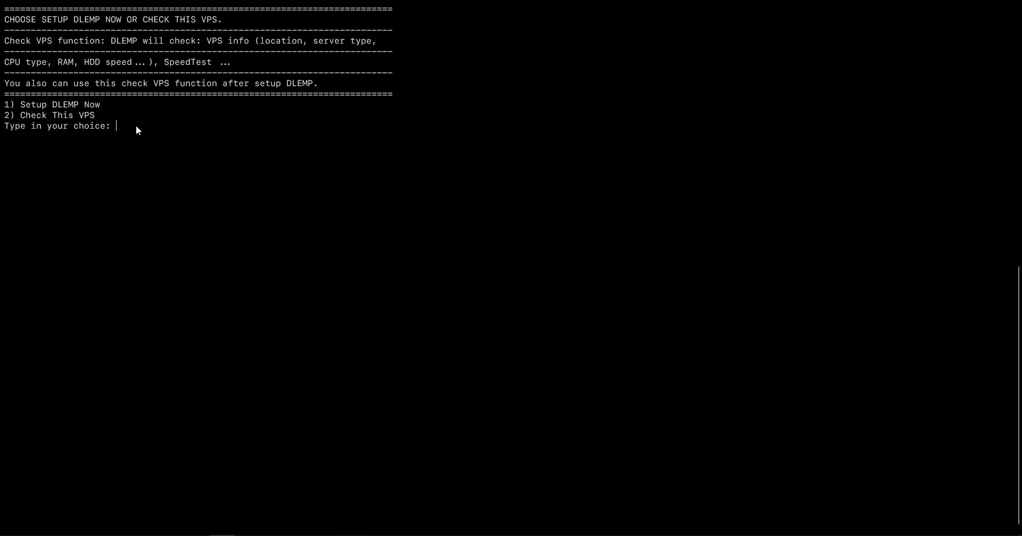
{"action": "key", "text": "Return"}
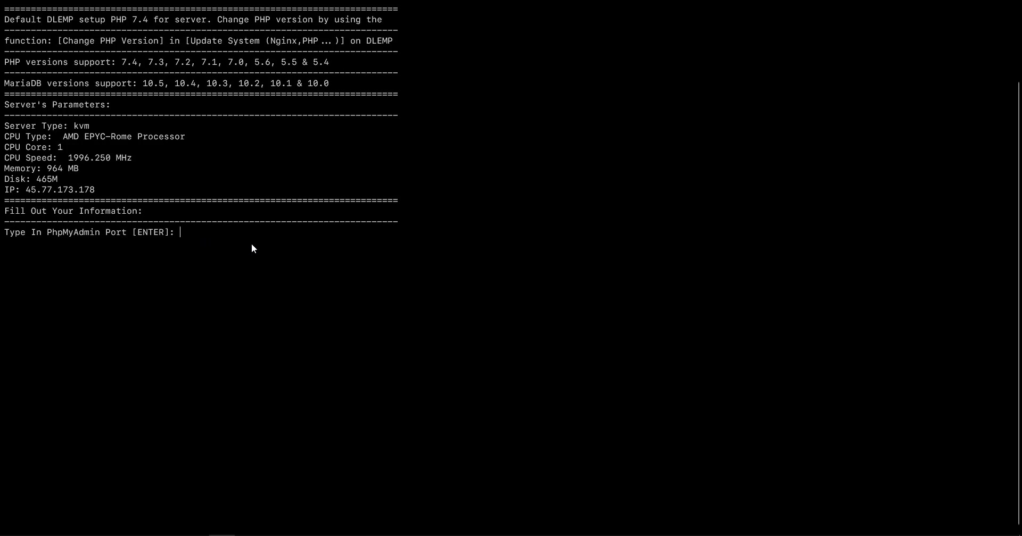
Accept the default phpMyAdmin port and enter the e-mail; a password error forces a restart.
{"action": "key", "text": "Return"}
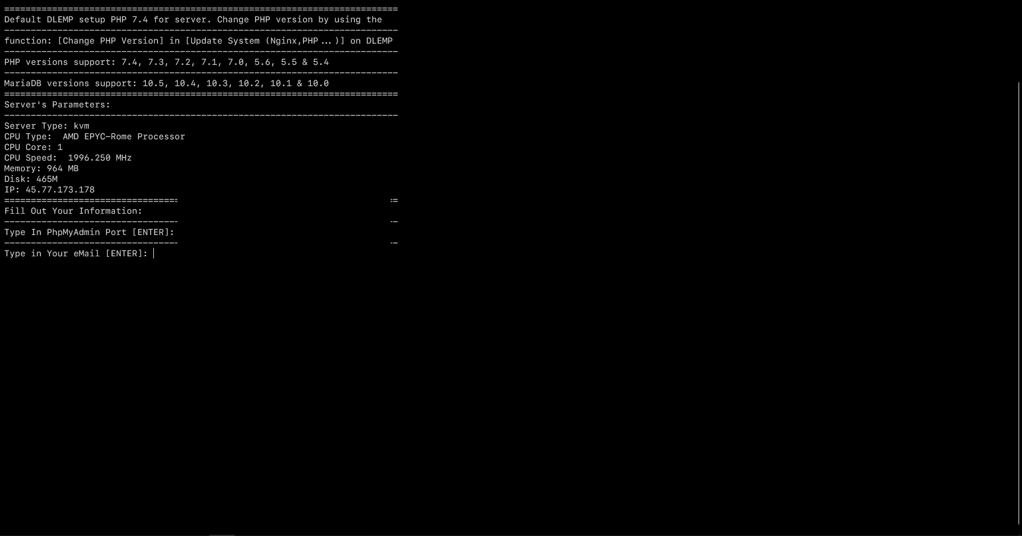
{"action": "type", "text": "laivi"}
{"action": "key", "text": "Return"}
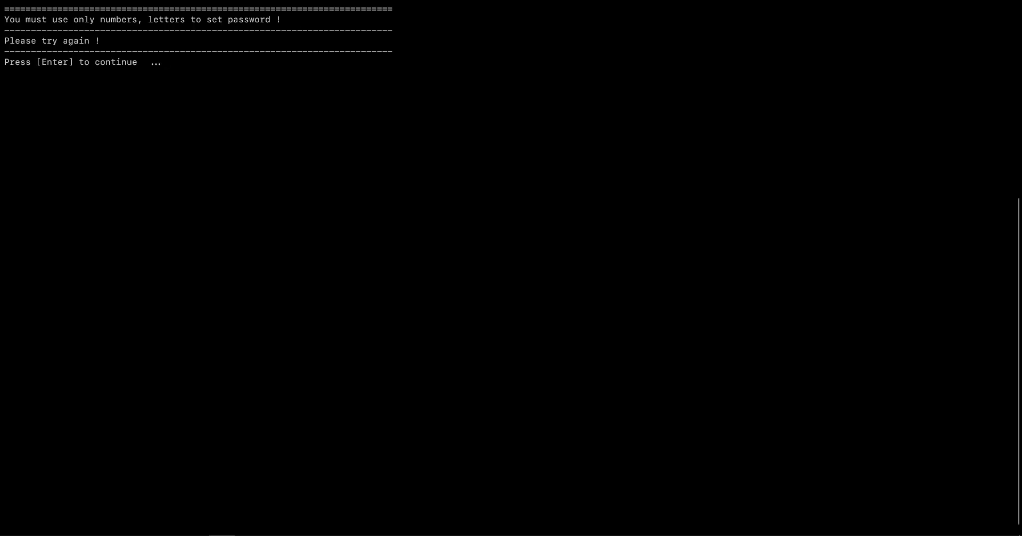
{"action": "key", "text": "Return"}
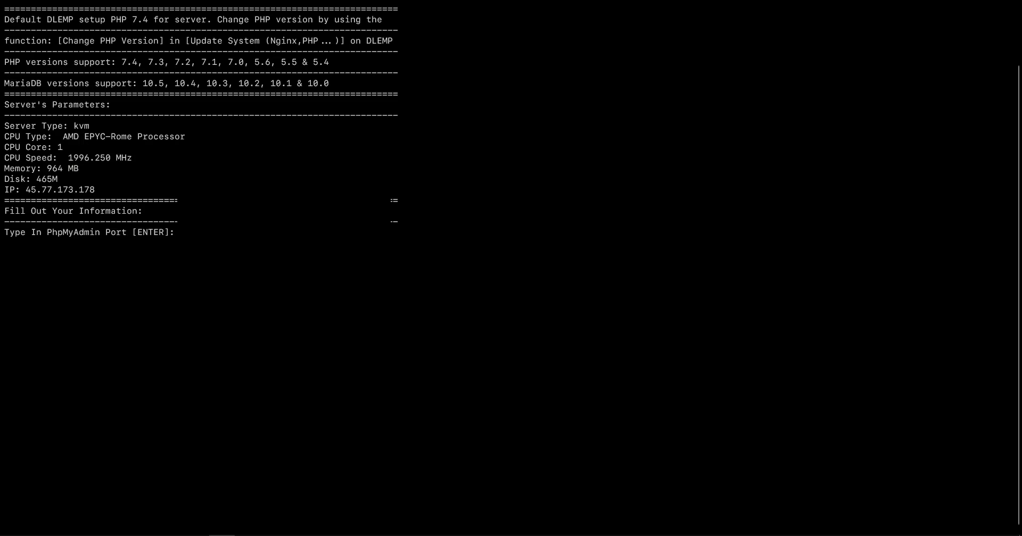
Re-enter the default port, e-mail, phpMyAdmin and MySQL root passwords, then choose MariaDB 10.5.
{"action": "key", "text": "Return"}
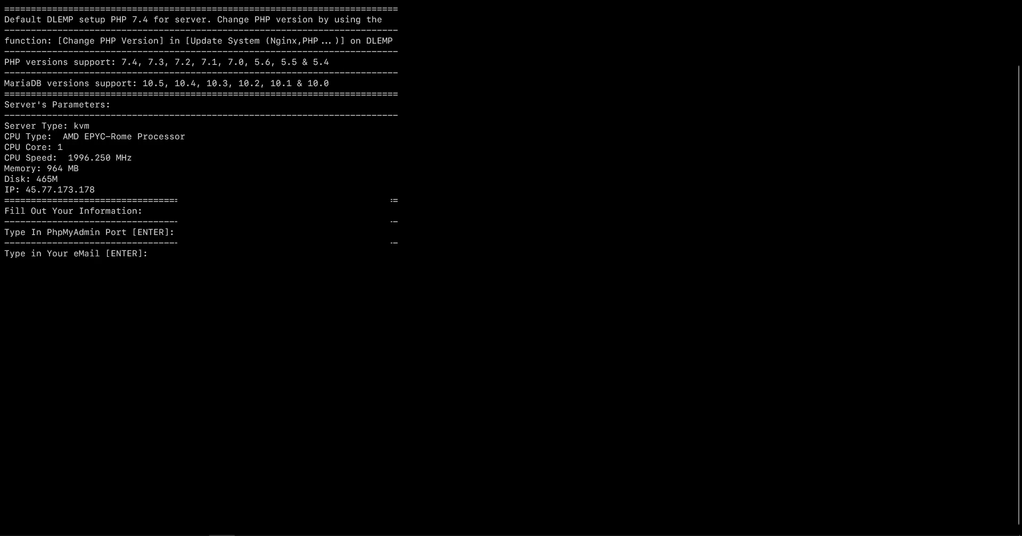
{"action": "type", "text": "laivi"}
{"action": "key", "text": "Return"}
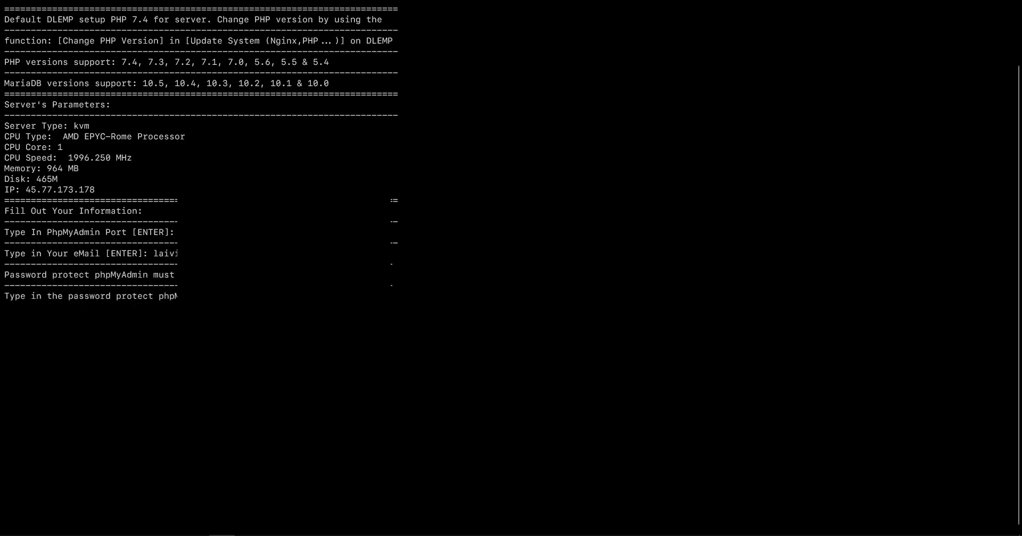
{"action": "key", "text": "Return"}
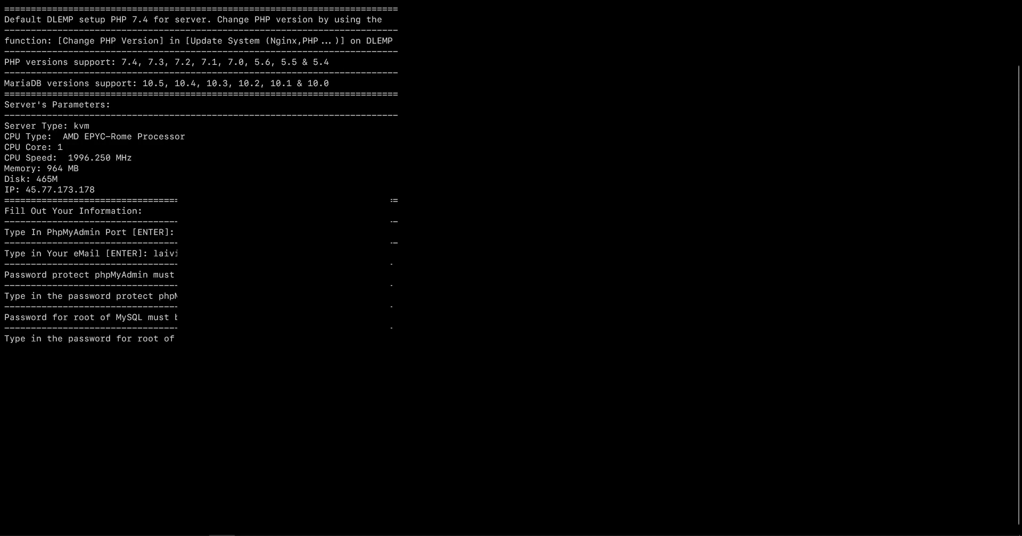
{"action": "key", "text": "Return"}
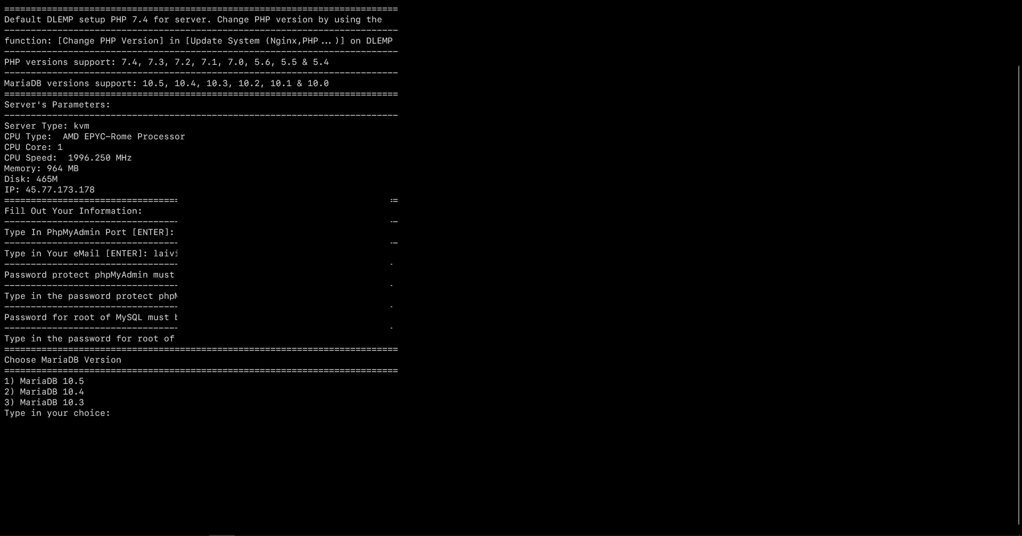
{"action": "type", "text": "1"}
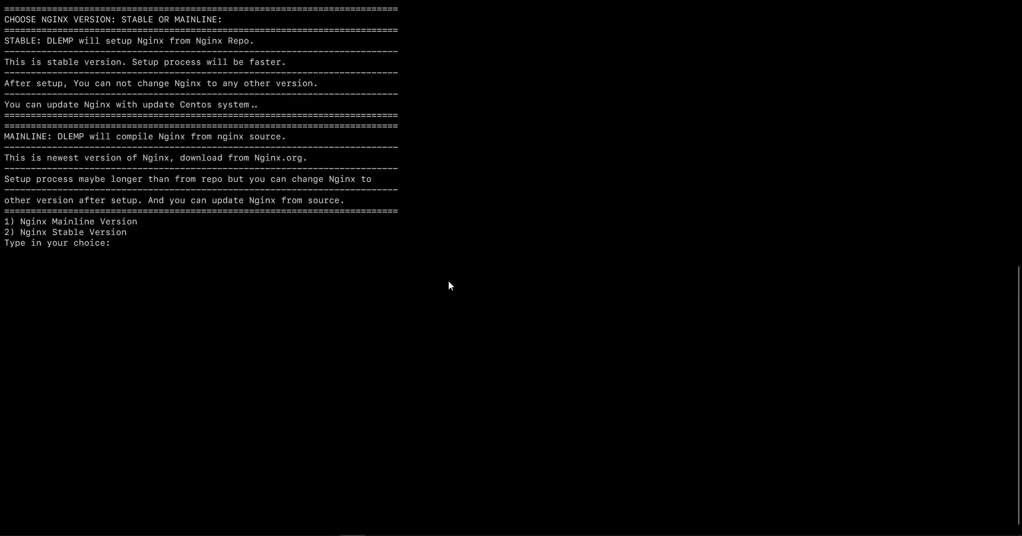
Choose Nginx Mainline and agree to the setup summary to start installing.
{"action": "type", "text": "1"}
{"action": "key", "text": "Return"}
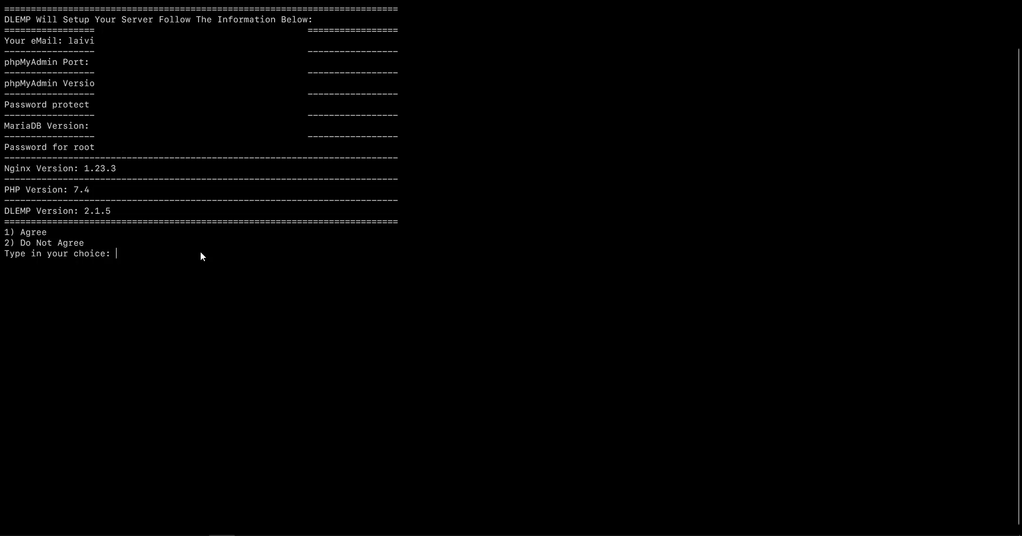
{"action": "type", "text": "1"}
{"action": "key", "text": "Return"}
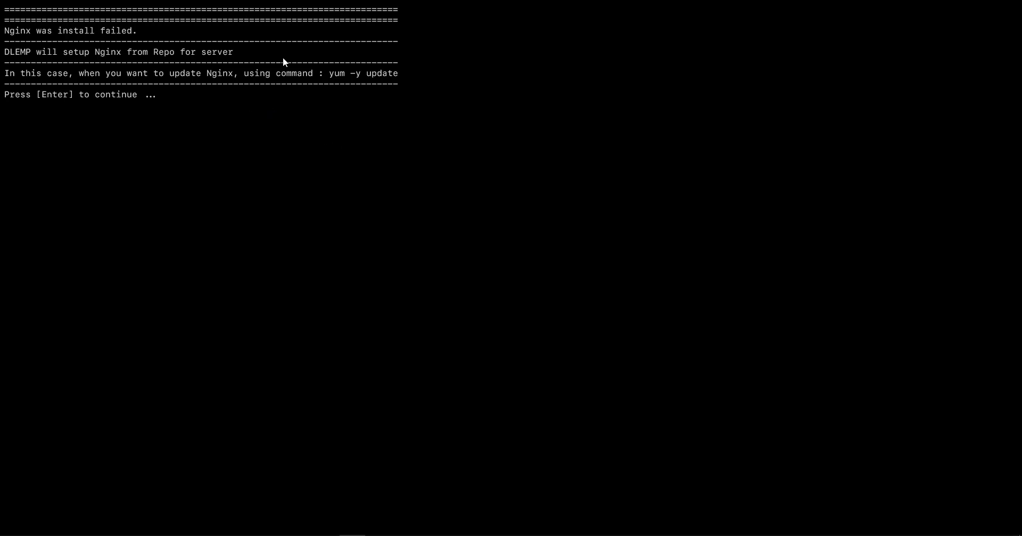
Continue past the Nginx failure notice and let the installation finish.
{"action": "left_click_drag", "start_coordinate": [329, 73], "coordinate": [398, 73]}
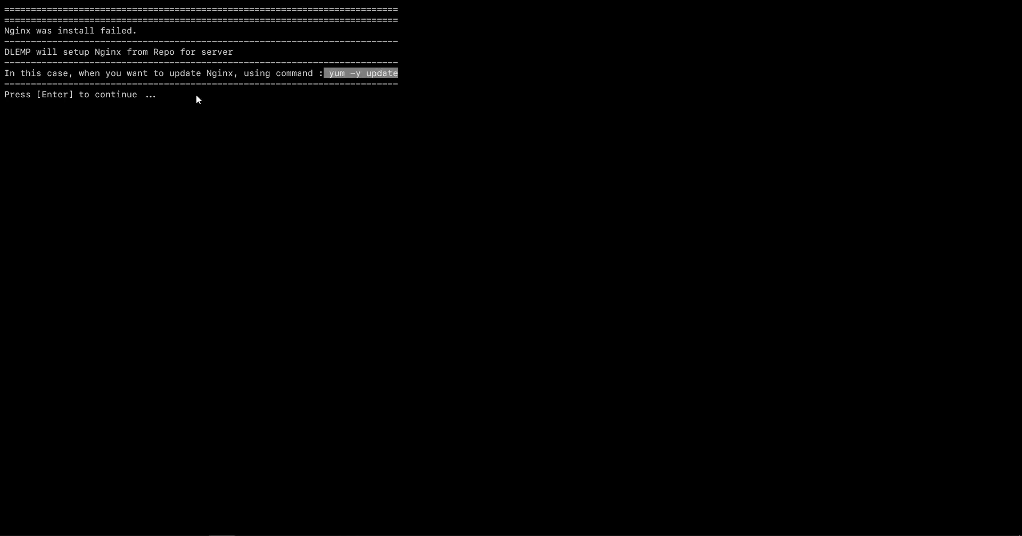
{"action": "left_click", "coordinate": [195, 96]}
{"action": "key", "text": "Return"}
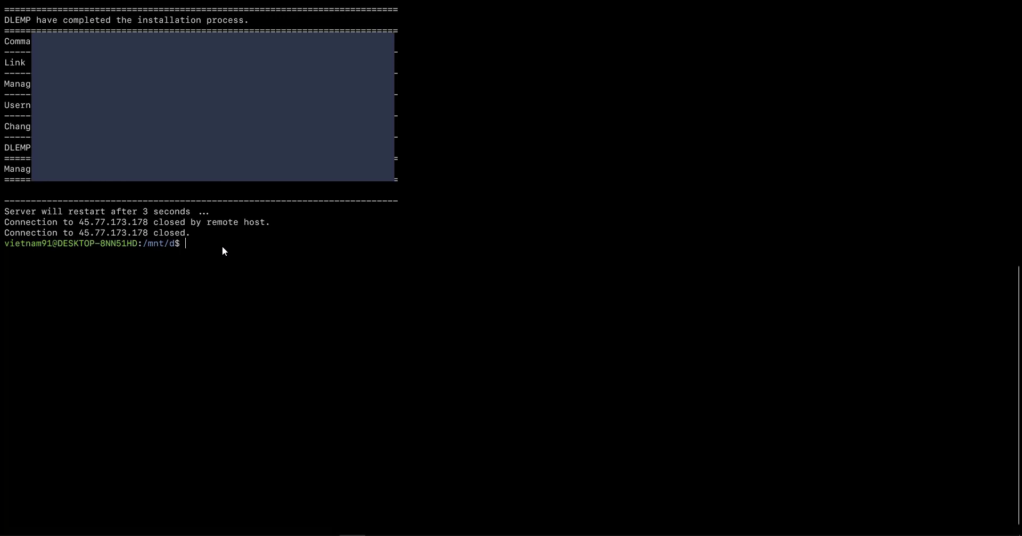
{"action": "type", "text": "ssh root@"}
{"action": "type", "text": "laivietnam.dev"}
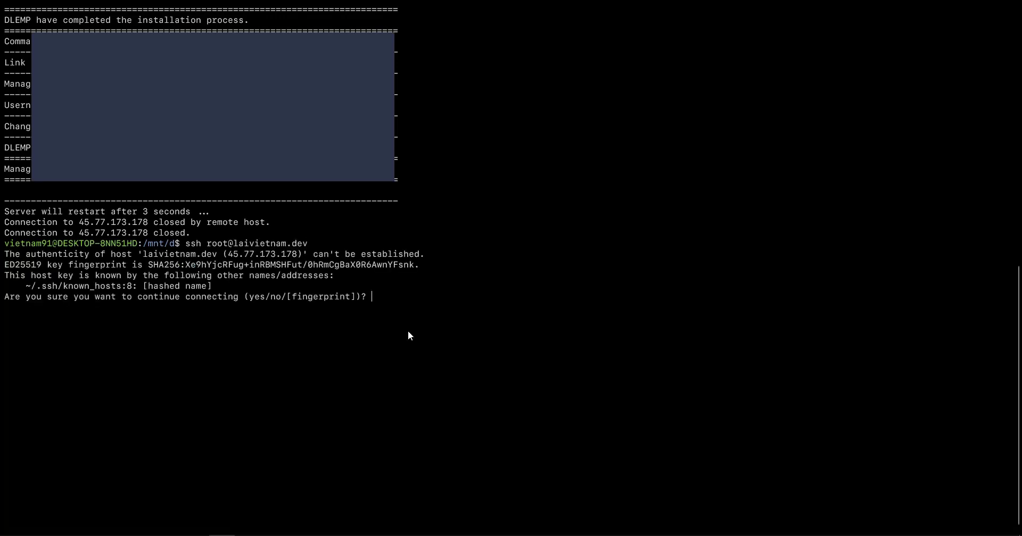
{"action": "type", "text": "yes"}
{"action": "key", "text": "Return"}
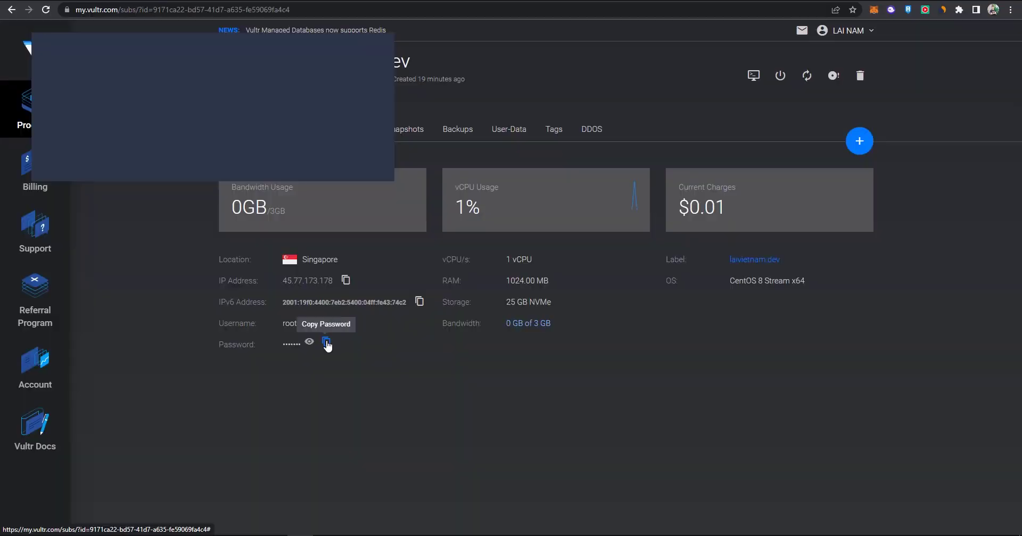
{"action": "left_click", "coordinate": [326, 343]}
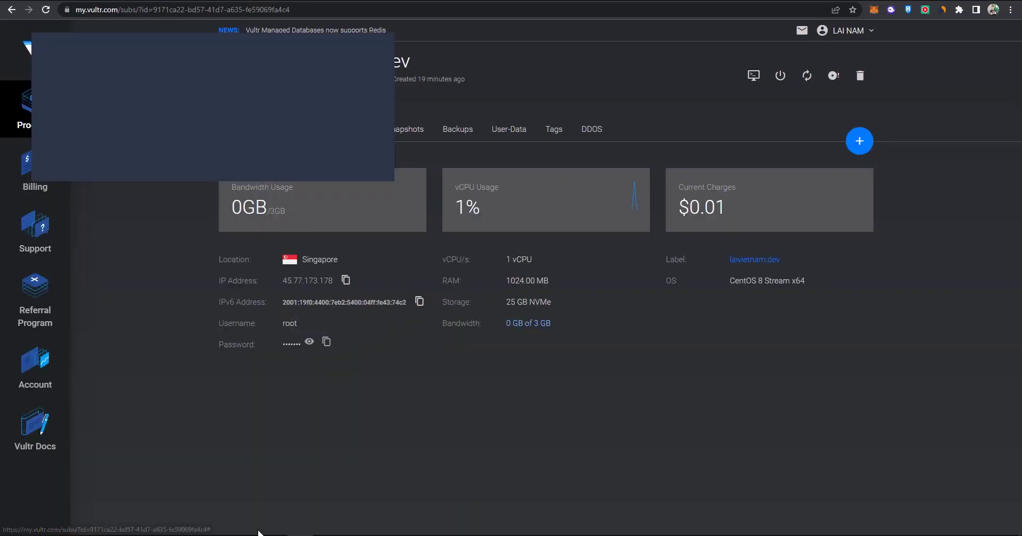
{"action": "key", "text": "alt+Tab"}
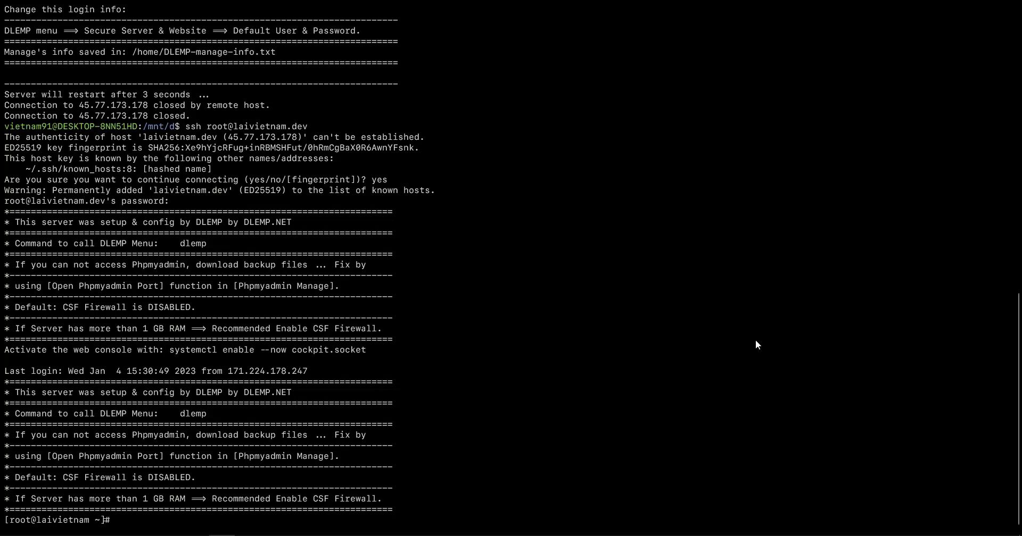
{"action": "type", "text": "clear"}
{"action": "key", "text": "Return"}
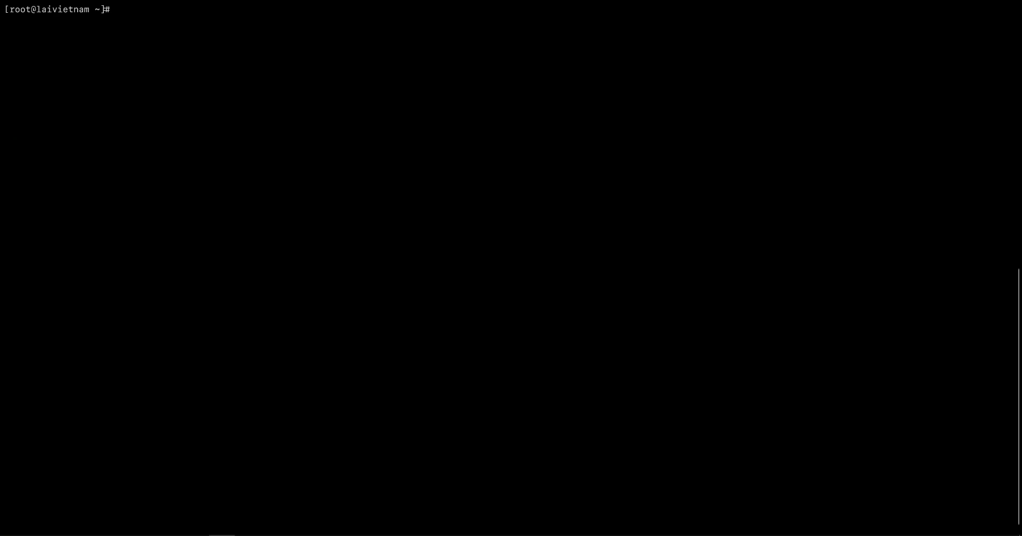
Launch the DLEMP menu with the dlemp command after a mistyped attempt.
{"action": "type", "text": "dmelp"}
{"action": "key", "text": "Return"}
{"action": "type", "text": "dlemp"}
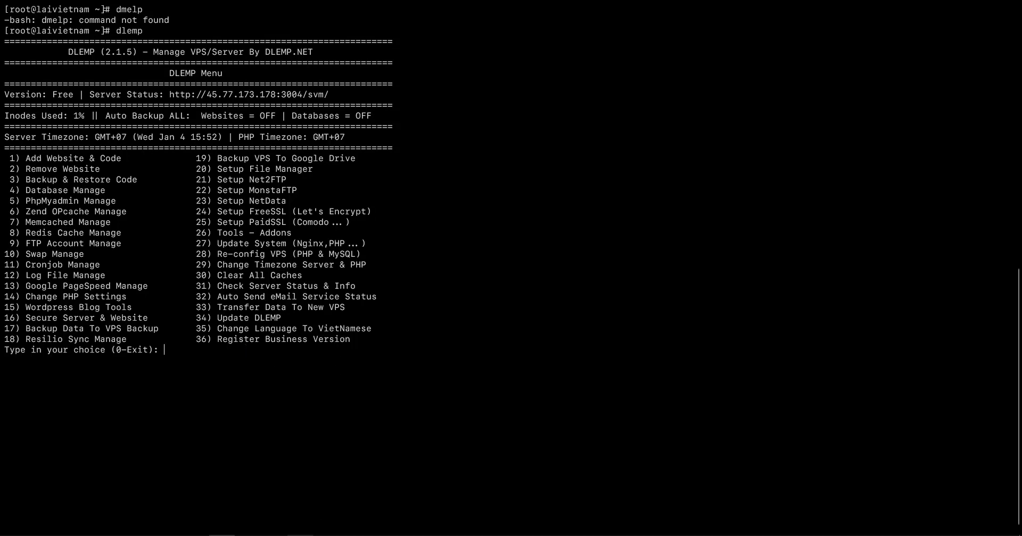
Bring Chrome forward and switch to the dlemp.net page.
{"action": "mouse_move", "coordinate": [300, 532]}
{"action": "left_click", "coordinate": [300, 490]}
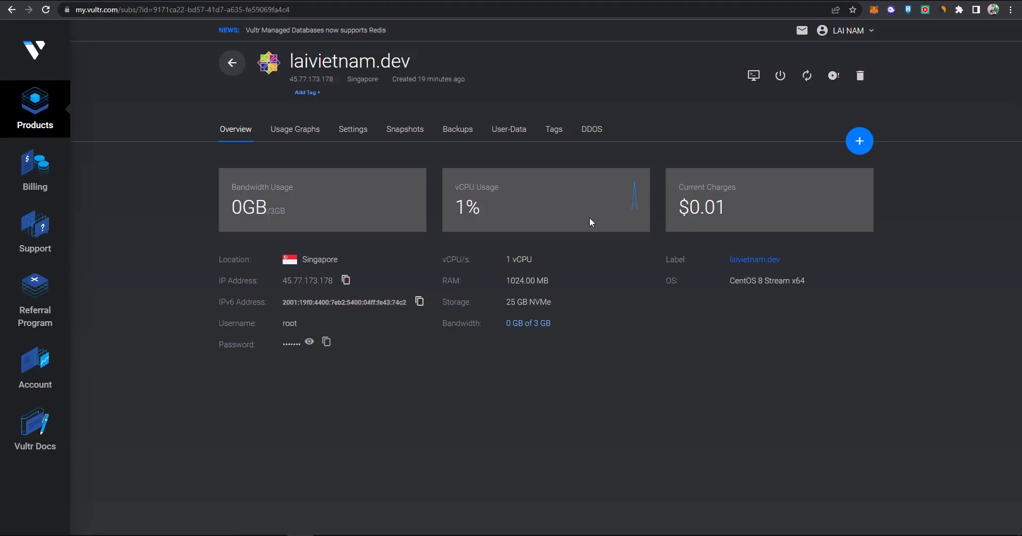
{"action": "left_click", "coordinate": [539, 4]}
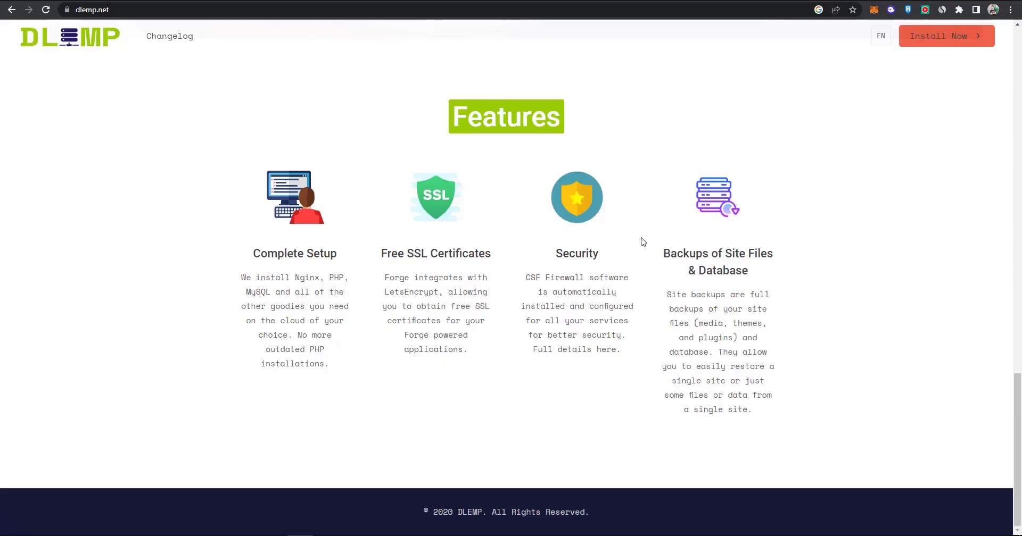
Copy the licence key under dlemp.net's Install Now section and return to the terminal.
{"action": "scroll", "coordinate": [643, 239], "scroll_direction": "up", "scroll_amount": 5}
{"action": "left_click_drag", "start_coordinate": [562, 256], "coordinate": [704, 259]}
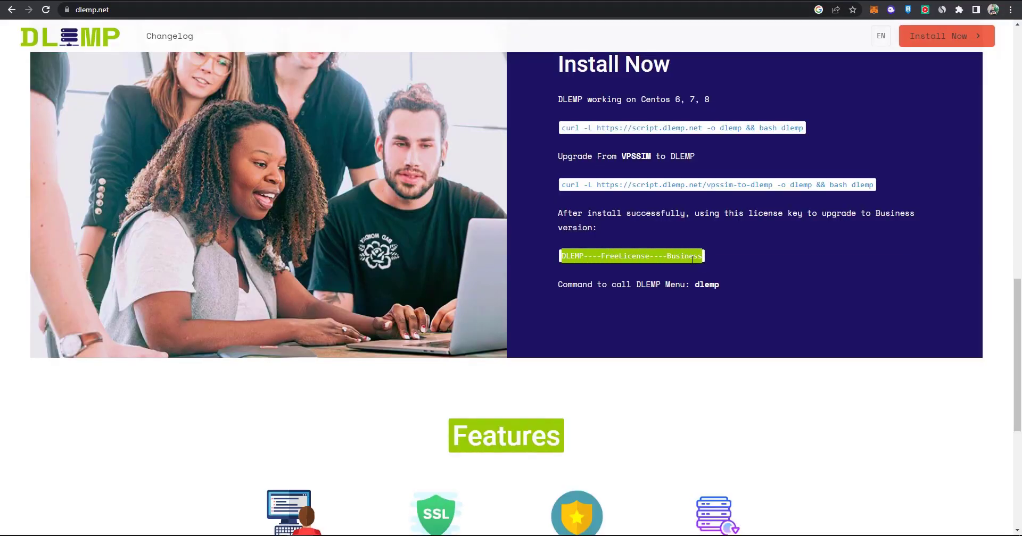
{"action": "right_click", "coordinate": [706, 266]}
{"action": "left_click", "coordinate": [718, 269]}
{"action": "key", "text": "alt+Tab"}
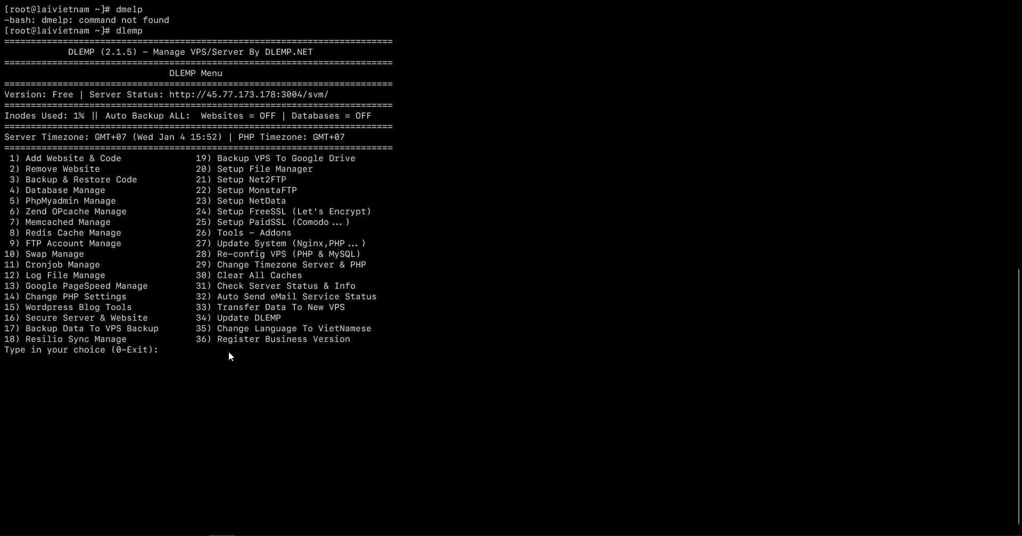
Choose menu option 36 and submit the copied licence key as the Business upgrade code.
{"action": "type", "text": "36"}
{"action": "key", "text": "Return"}
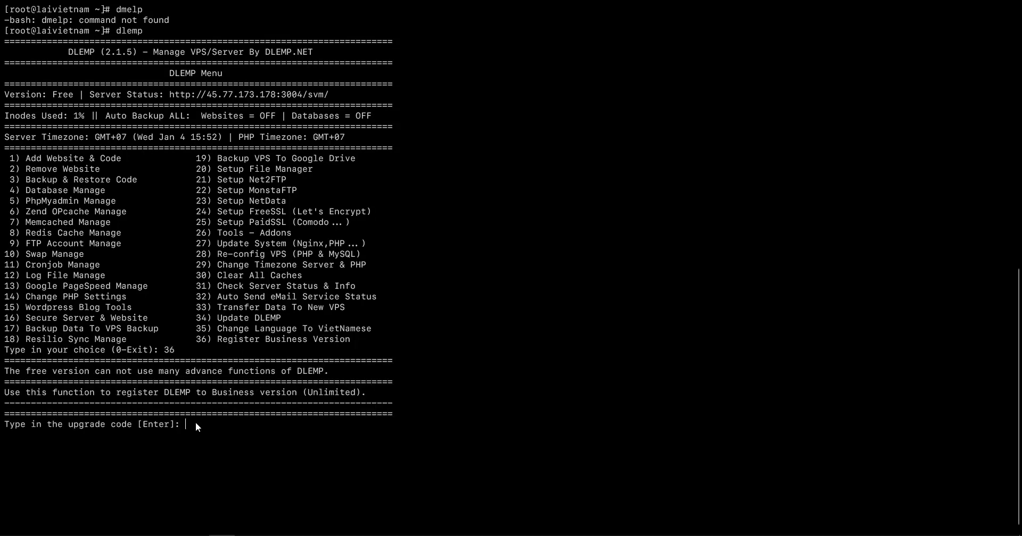
{"action": "key", "text": "super+v"}
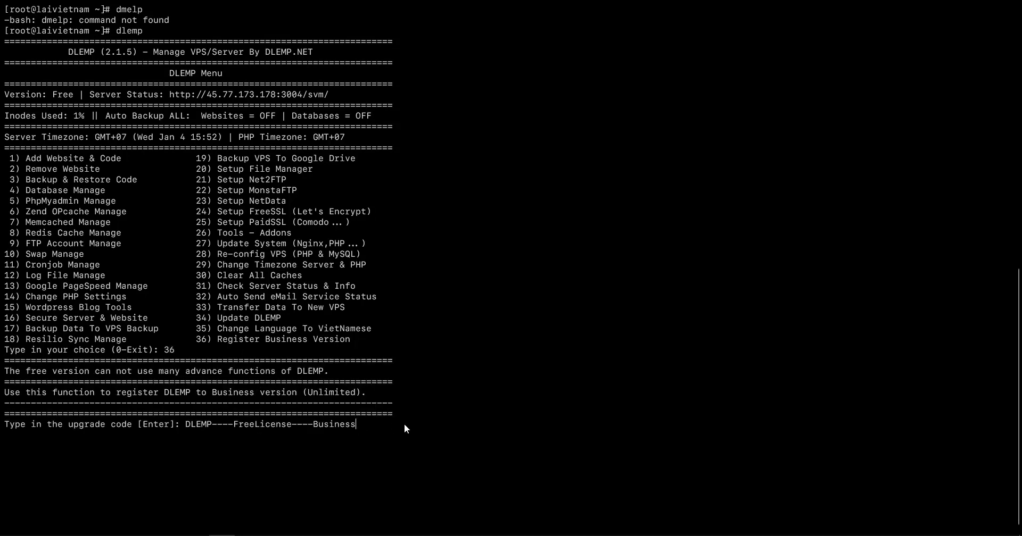
{"action": "key", "text": "Return"}
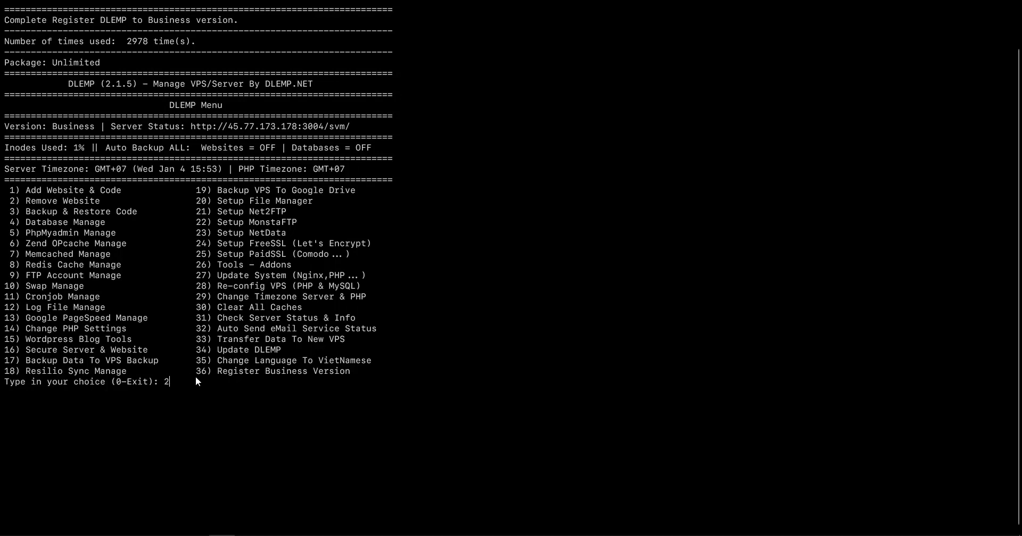
Set the server timezone to GMT under option 29 > 1 and confirm.
{"action": "key", "text": "Return"}
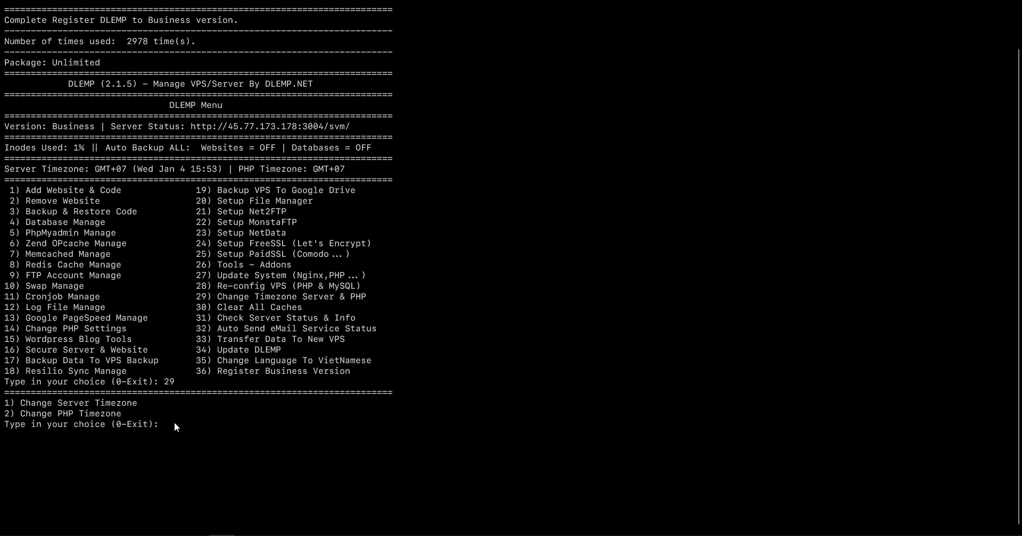
{"action": "key", "text": "Return"}
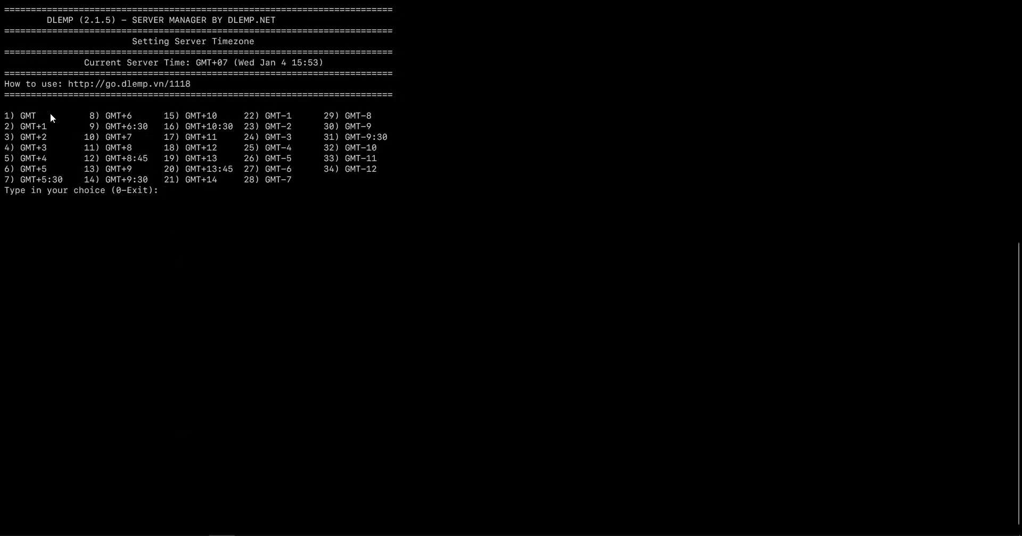
{"action": "type", "text": "1"}
{"action": "key", "text": "Return"}
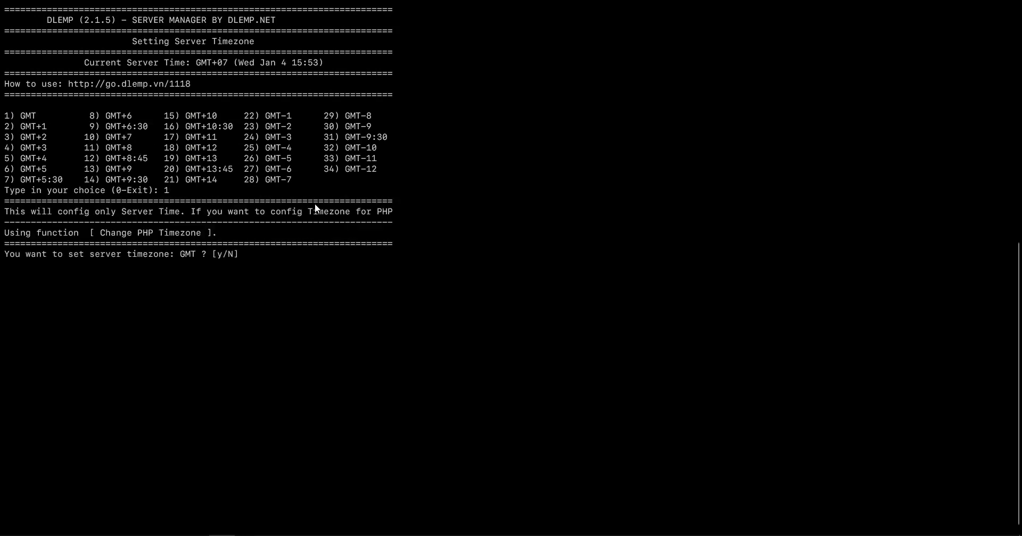
{"action": "type", "text": "y"}
{"action": "key", "text": "Return"}
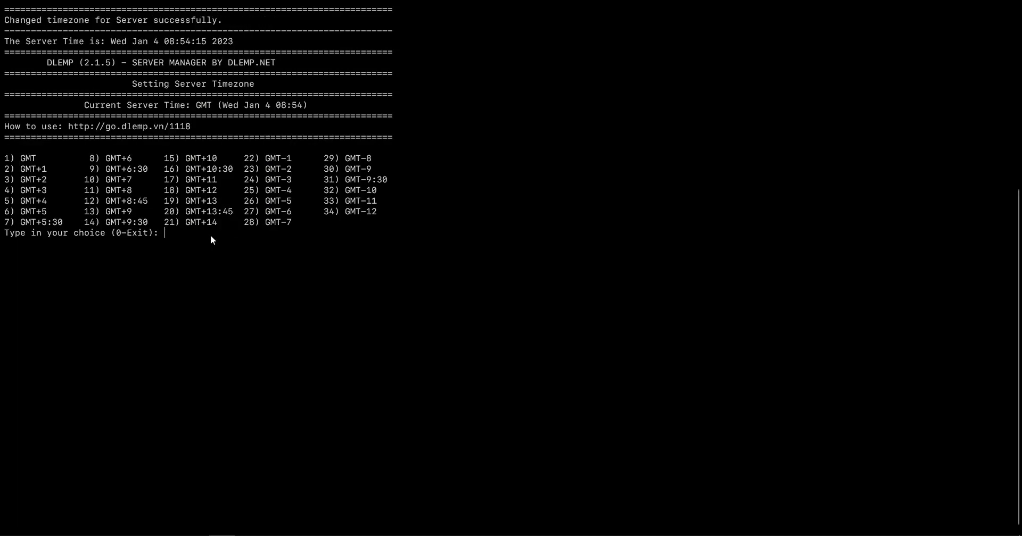
{"action": "type", "text": "0"}
{"action": "key", "text": "Return"}
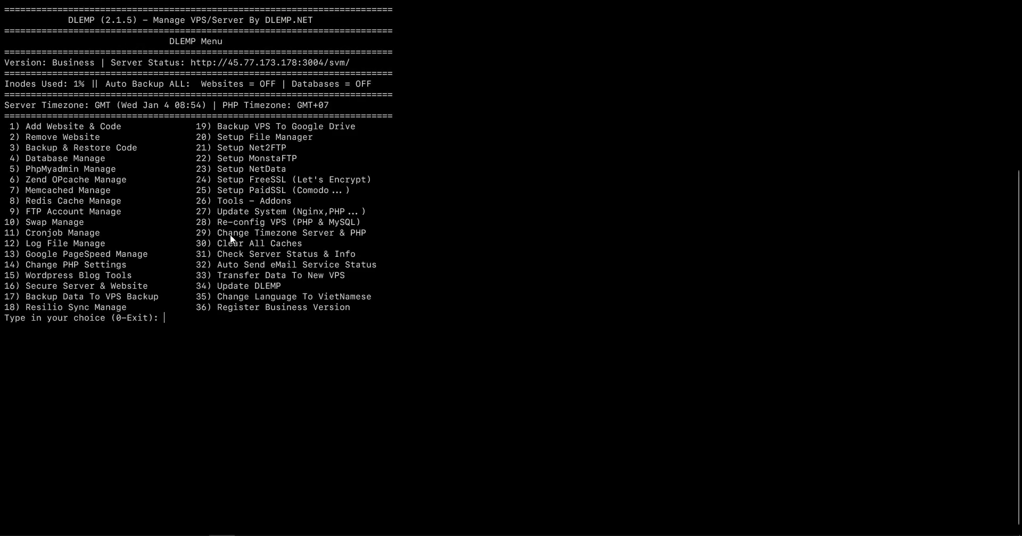
Set the PHP timezone to GMT under option 29 > 2 and return to the main menu.
{"action": "type", "text": "29"}
{"action": "key", "text": "Return"}
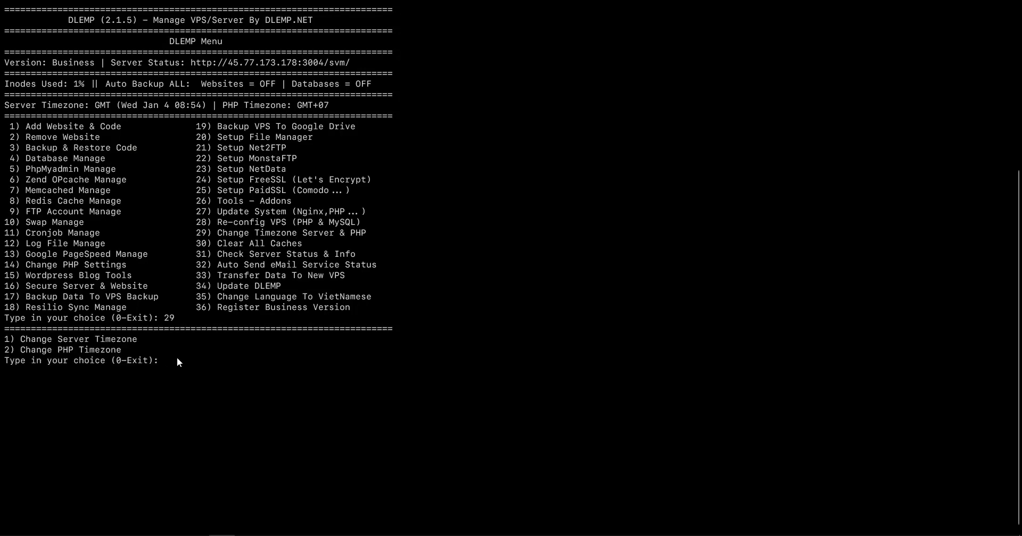
{"action": "type", "text": "2"}
{"action": "key", "text": "Return"}
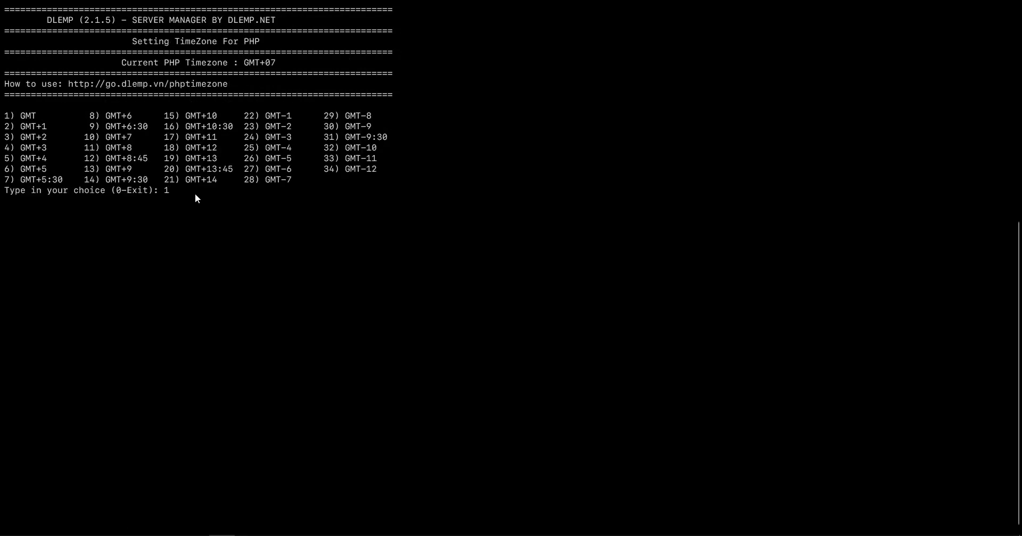
{"action": "type", "text": "1"}
{"action": "key", "text": "Return"}
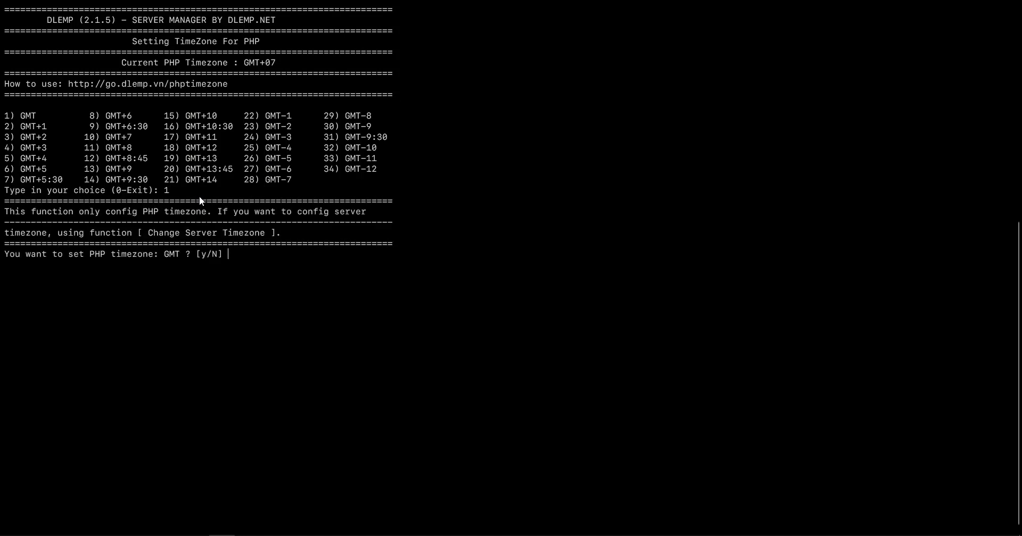
{"action": "type", "text": "y"}
{"action": "key", "text": "Return"}
{"action": "type", "text": "0"}
{"action": "key", "text": "Return"}
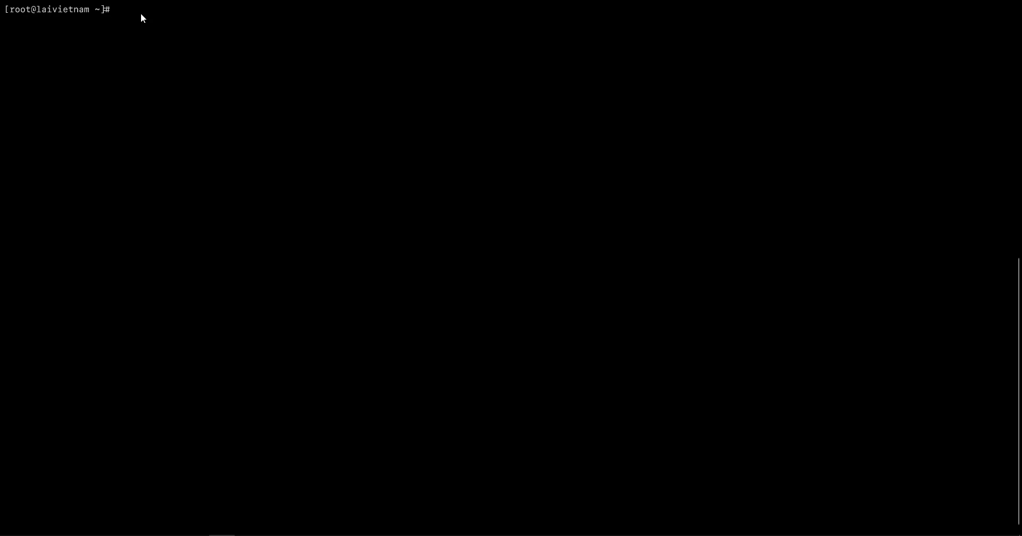
Start adding a website with auto-installed WordPress and the WP Super Cache configuration.
{"action": "type", "text": "dlemp"}
{"action": "key", "text": "Return"}
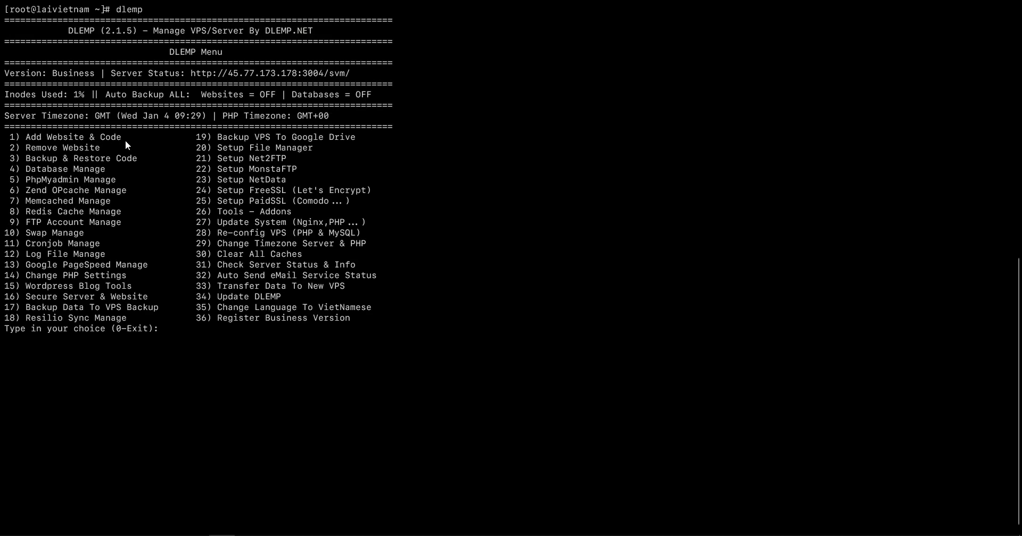
{"action": "type", "text": "1"}
{"action": "key", "text": "Return"}
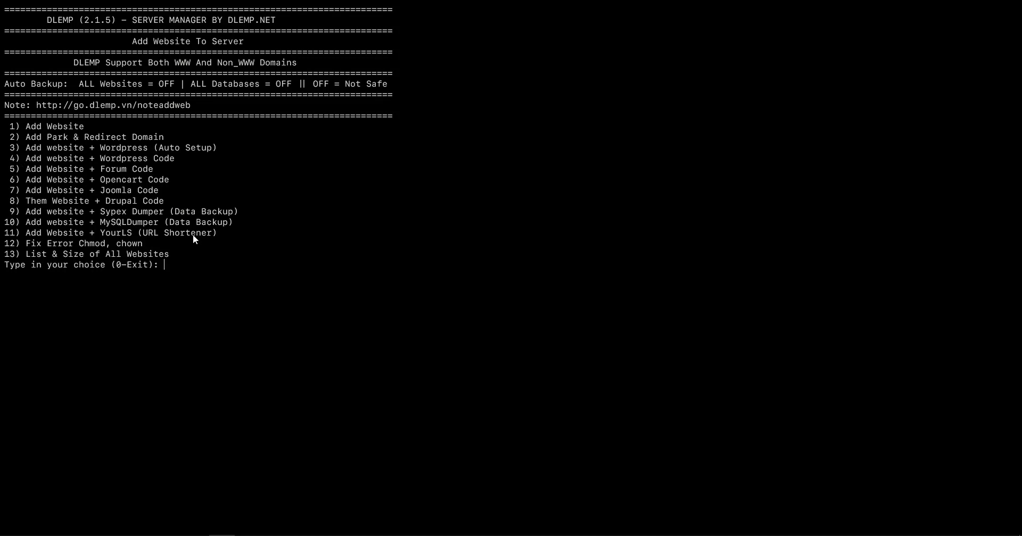
{"action": "key", "text": "Return"}
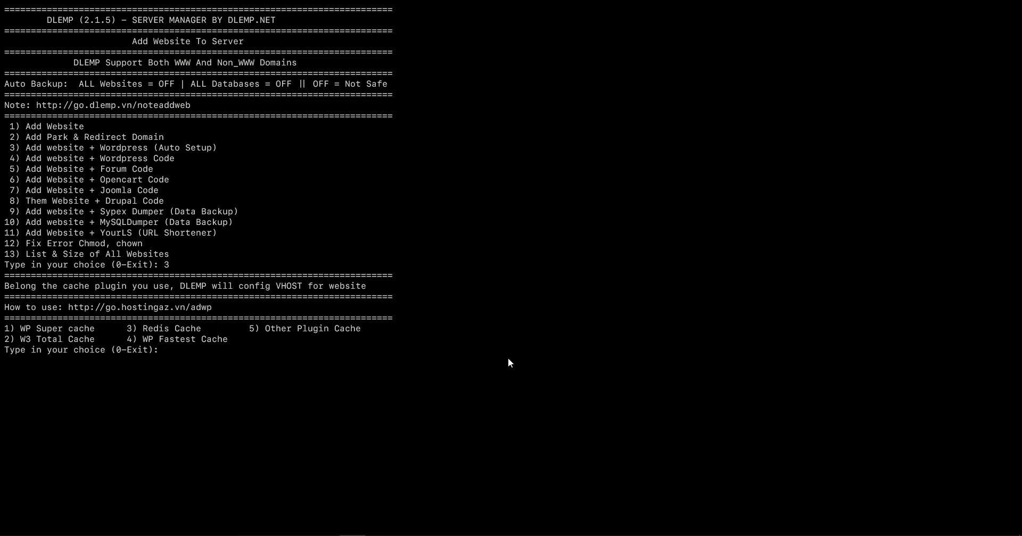
{"action": "type", "text": "1"}
{"action": "key", "text": "Return"}
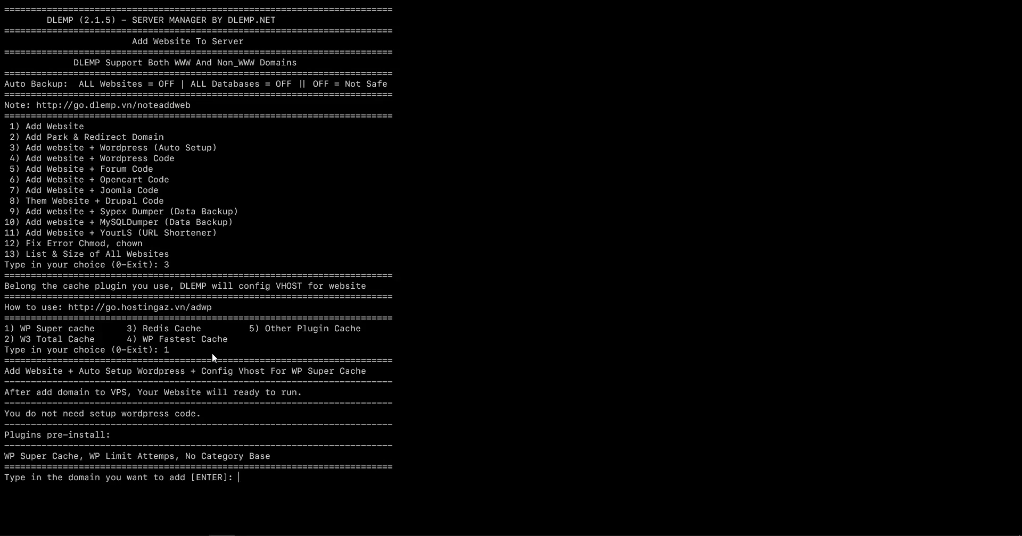
Enter domain laivietnam.dev, admin user 'admin', its password and the admin e-mail.
{"action": "key", "text": "super+v"}
{"action": "key", "text": "Return"}
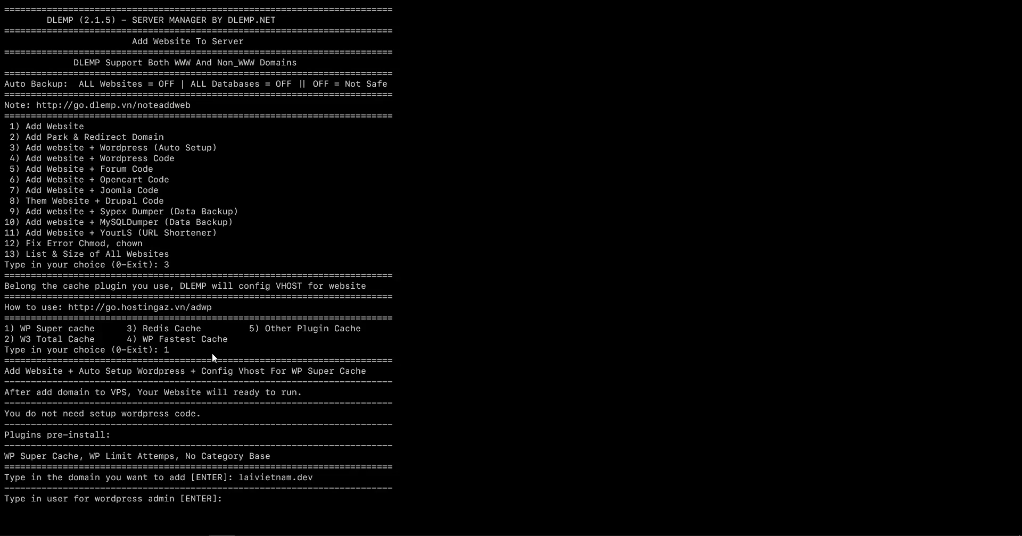
{"action": "type", "text": "admin"}
{"action": "key", "text": "Return"}
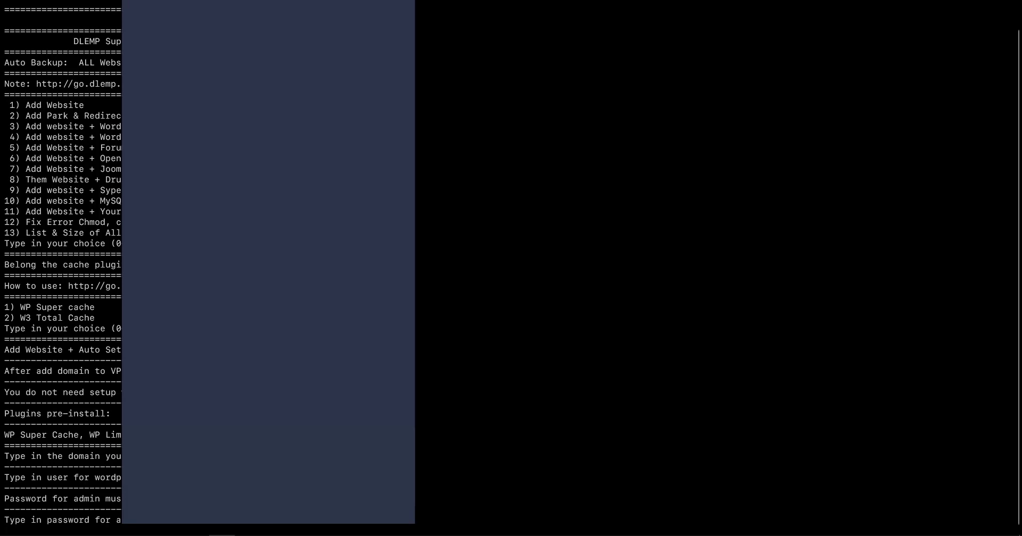
{"action": "key", "text": "Return"}
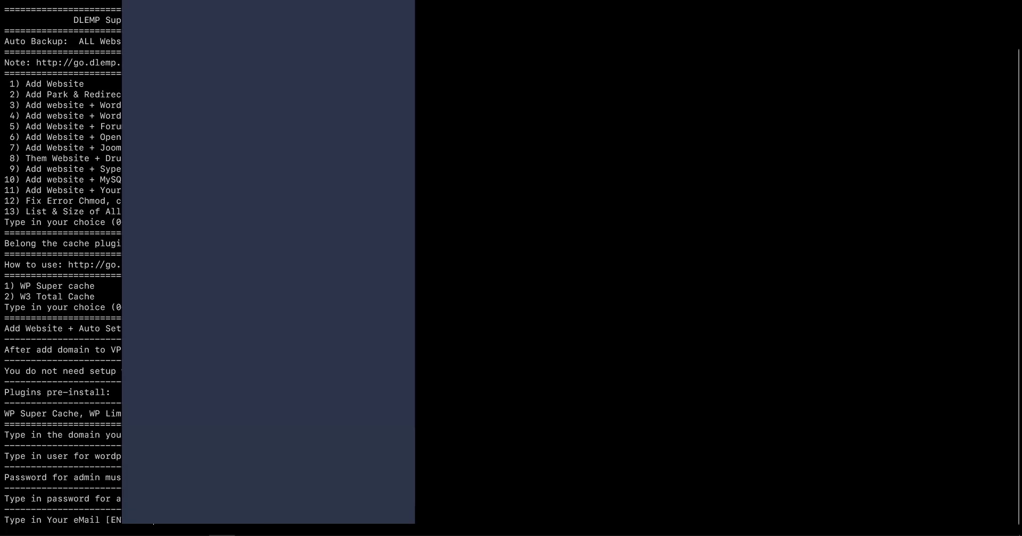
{"action": "key", "text": "super+v"}
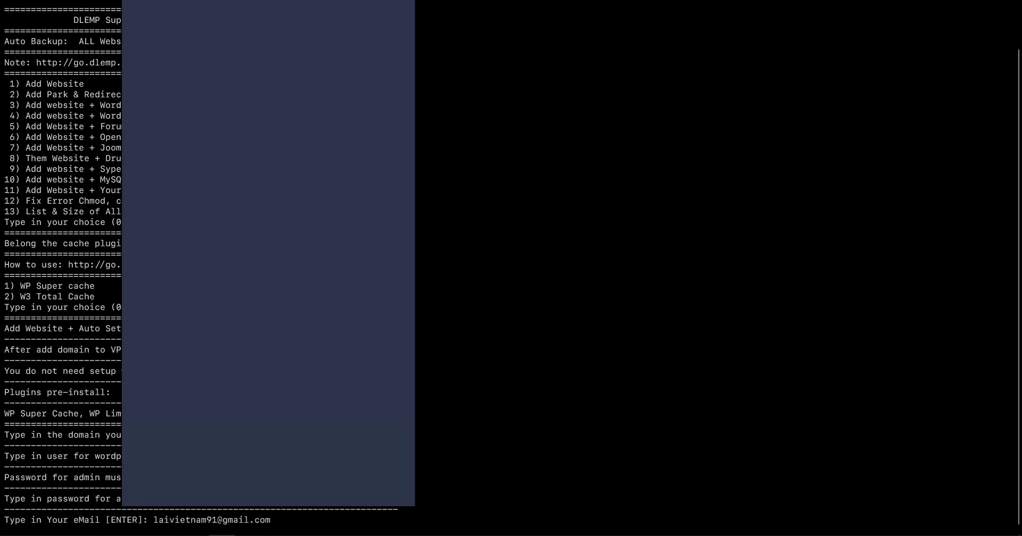
{"action": "key", "text": "Return"}
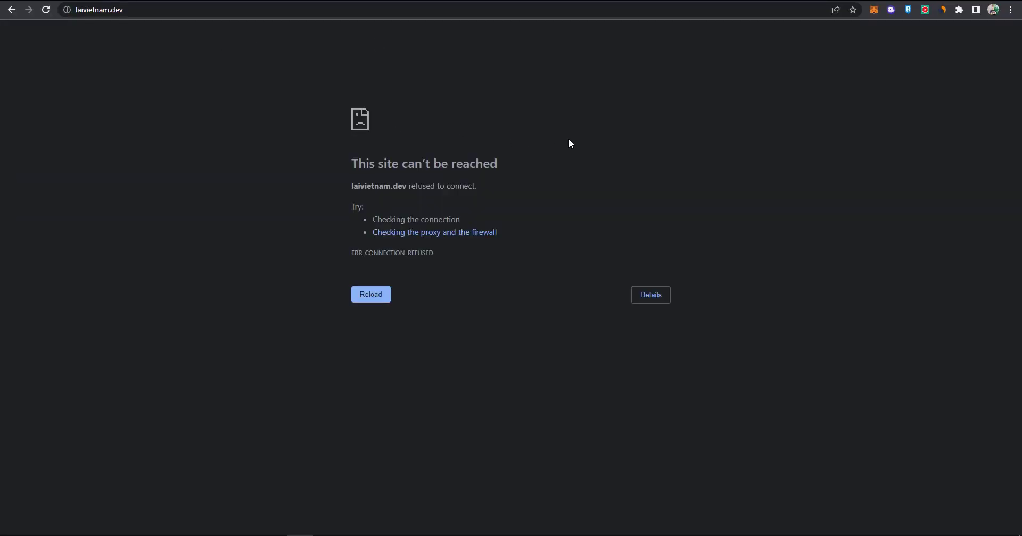
Reload laivietnam.dev and try loading laivietnam.dev/wp-admin.
{"action": "left_click", "coordinate": [45, 10]}
{"action": "left_click", "coordinate": [170, 12]}
{"action": "key", "text": "super+c"}
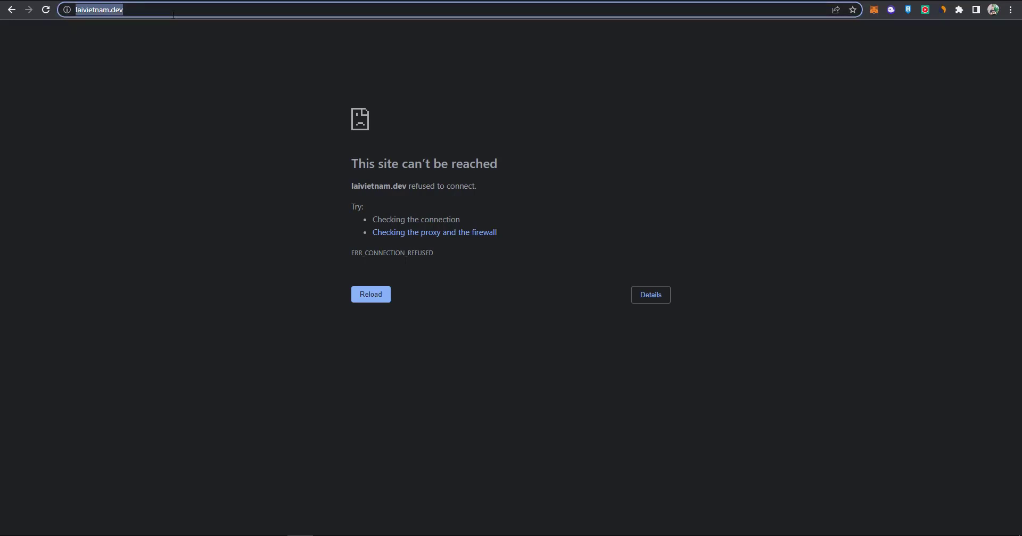
{"action": "left_click", "coordinate": [173, 13]}
{"action": "type", "text": "wp-admin"}
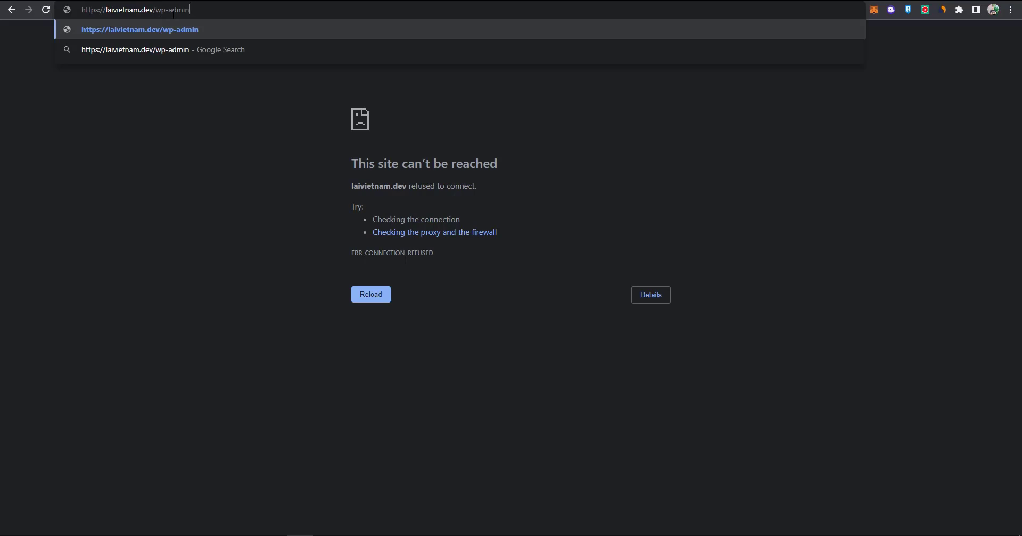
{"action": "key", "text": "Return"}
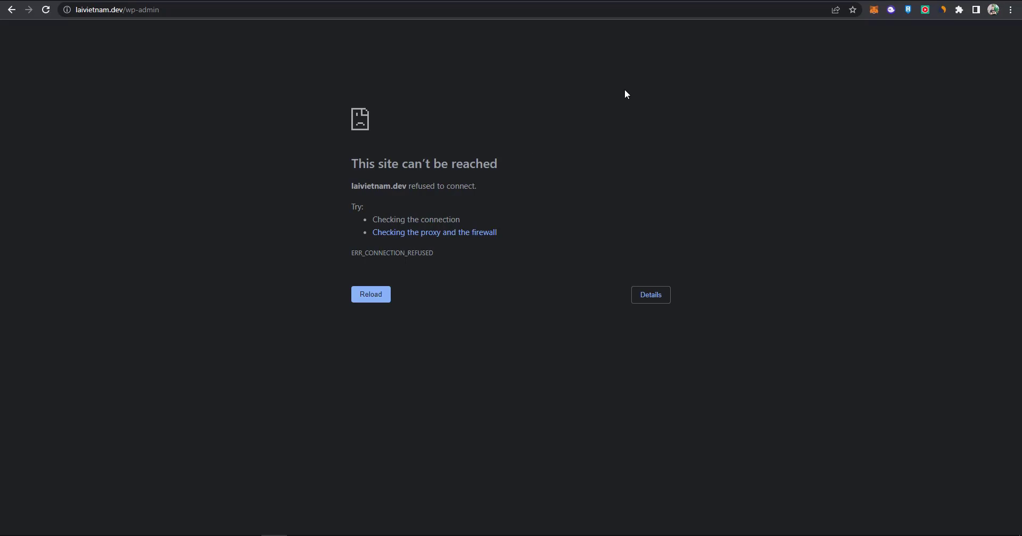
Clear Chrome's browsing data for the last hour and return to the site tab.
{"action": "key", "text": "ctrl+h"}
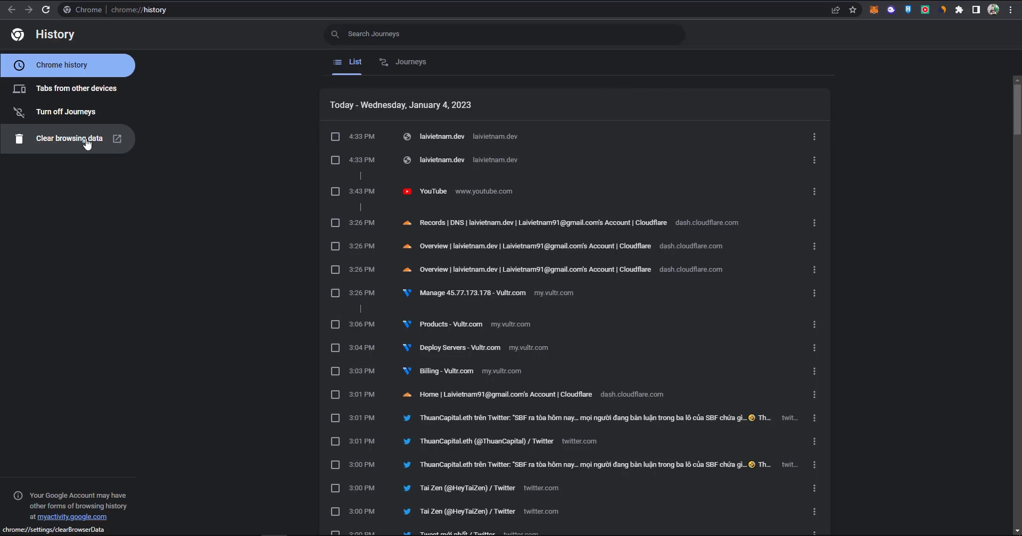
{"action": "left_click", "coordinate": [75, 141]}
{"action": "left_click", "coordinate": [465, 180]}
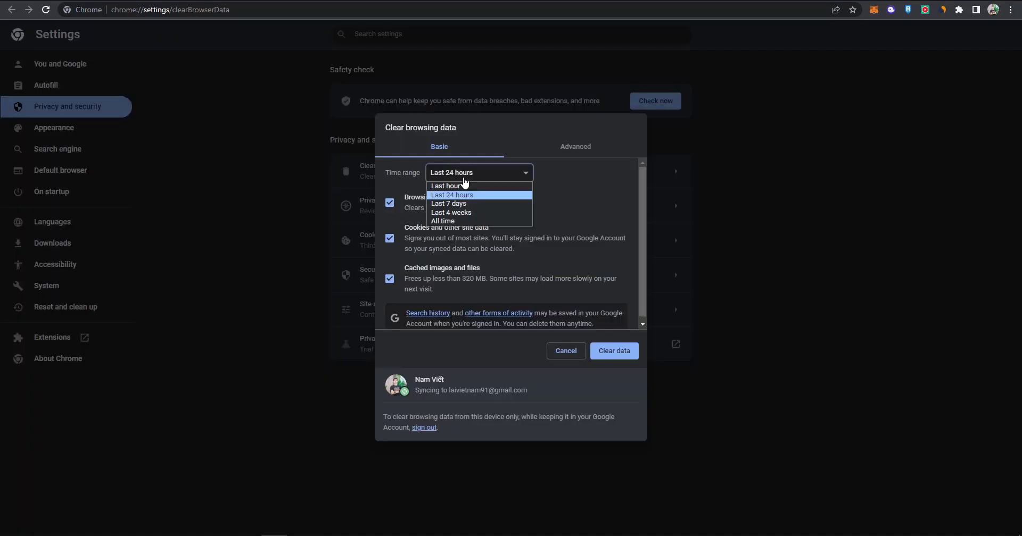
{"action": "left_click", "coordinate": [457, 187]}
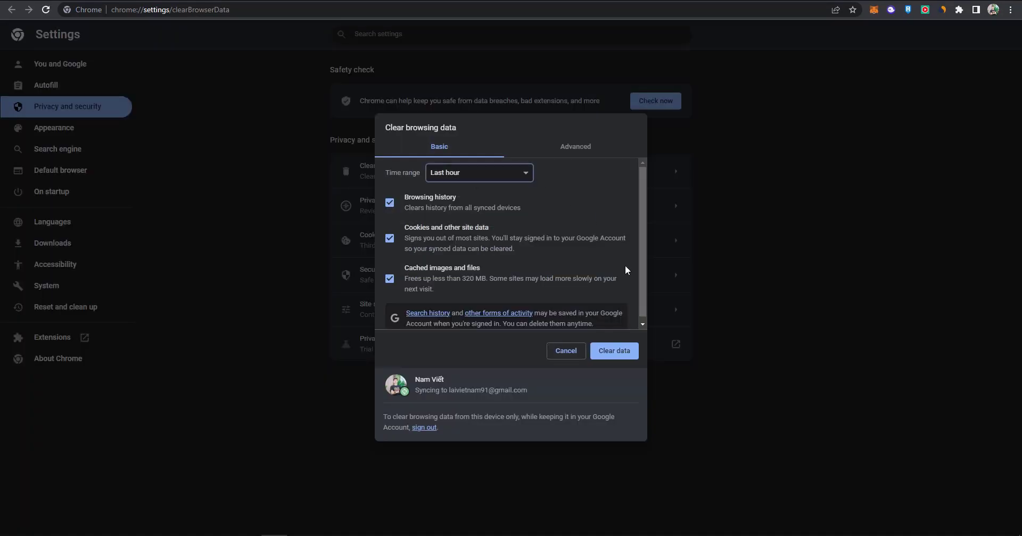
{"action": "left_click", "coordinate": [616, 352]}
{"action": "key", "text": "ctrl+Tab"}
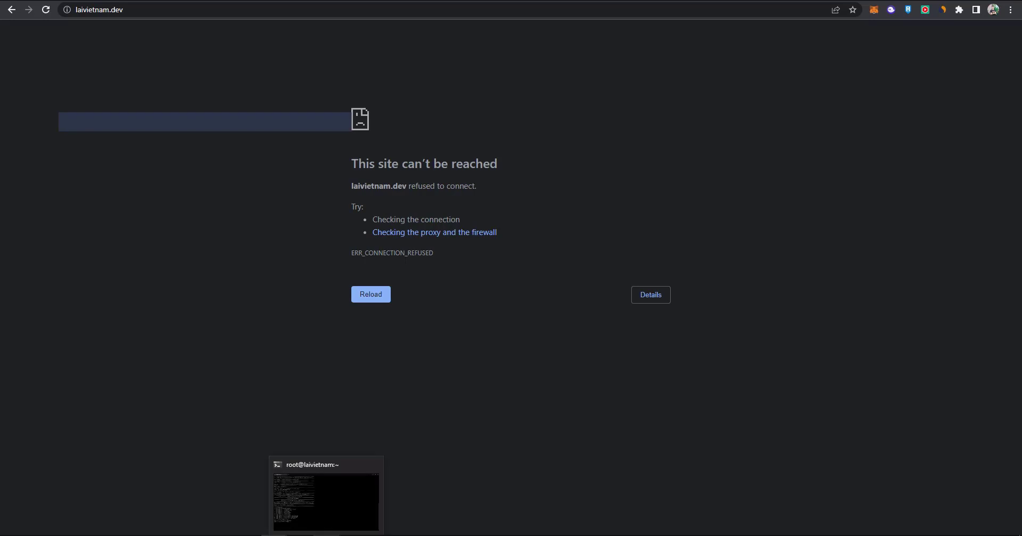
Go to Let's Encrypt setup (24 > 1 > version 1) and list the server's websites.
{"action": "left_click", "coordinate": [330, 534]}
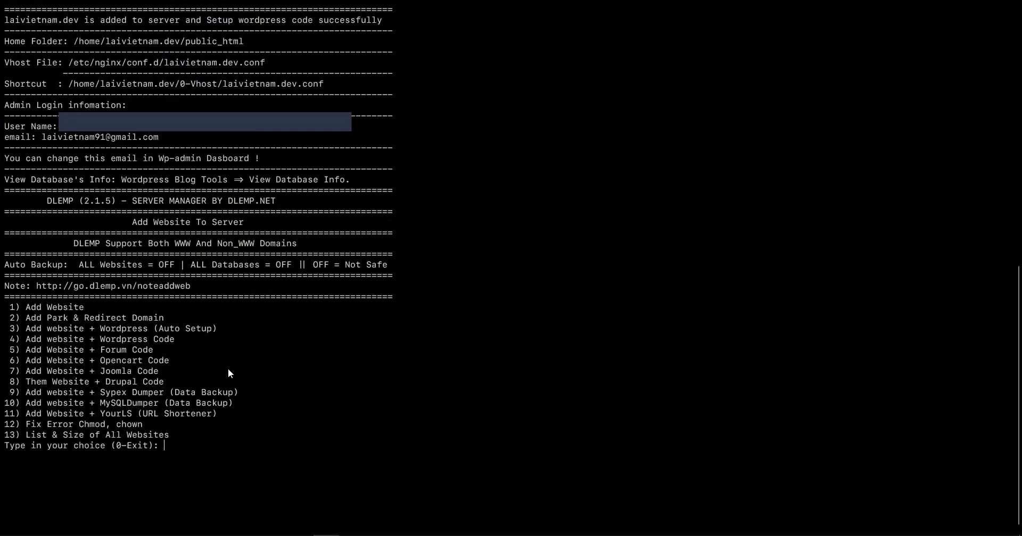
{"action": "type", "text": "0"}
{"action": "key", "text": "Return"}
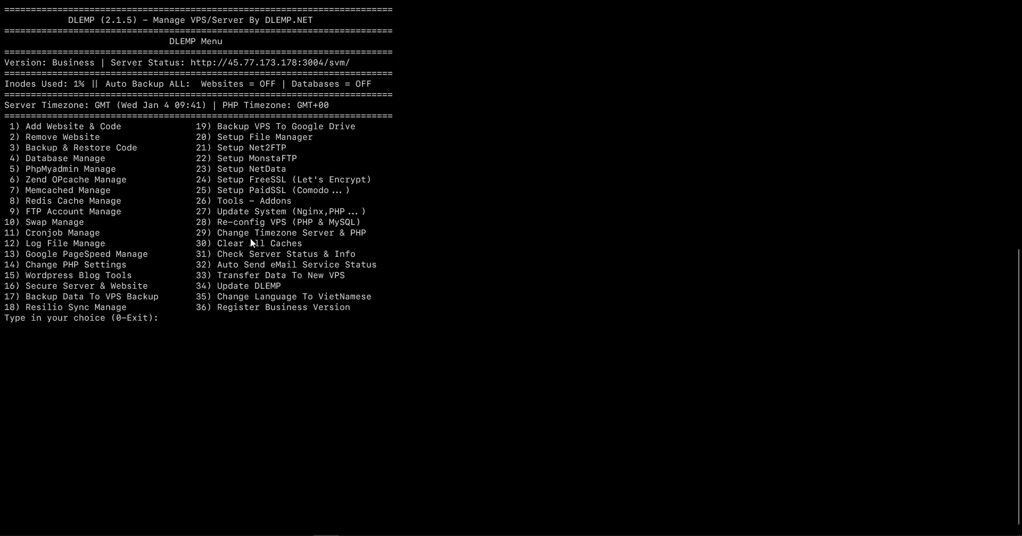
{"action": "type", "text": "24"}
{"action": "key", "text": "Return"}
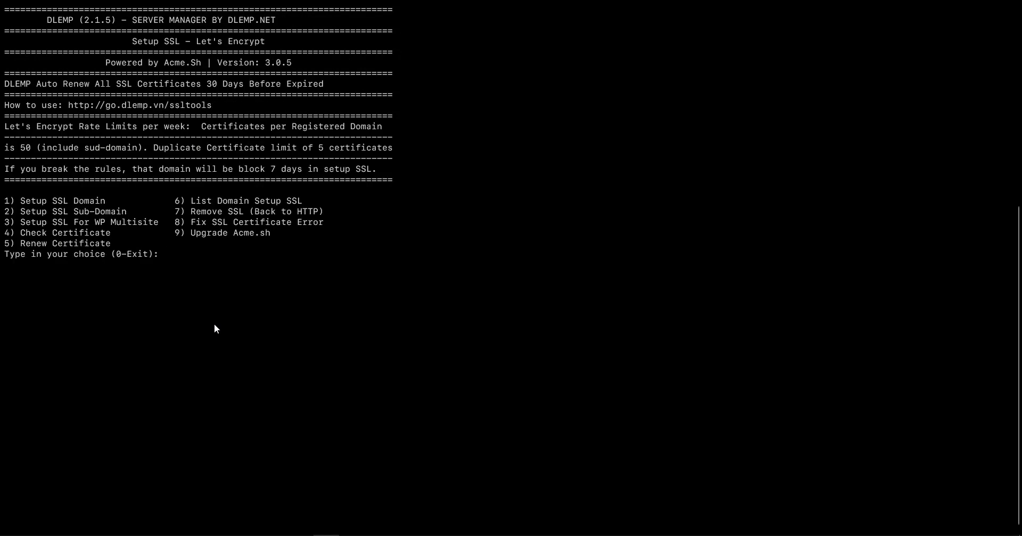
{"action": "type", "text": "1"}
{"action": "key", "text": "Return"}
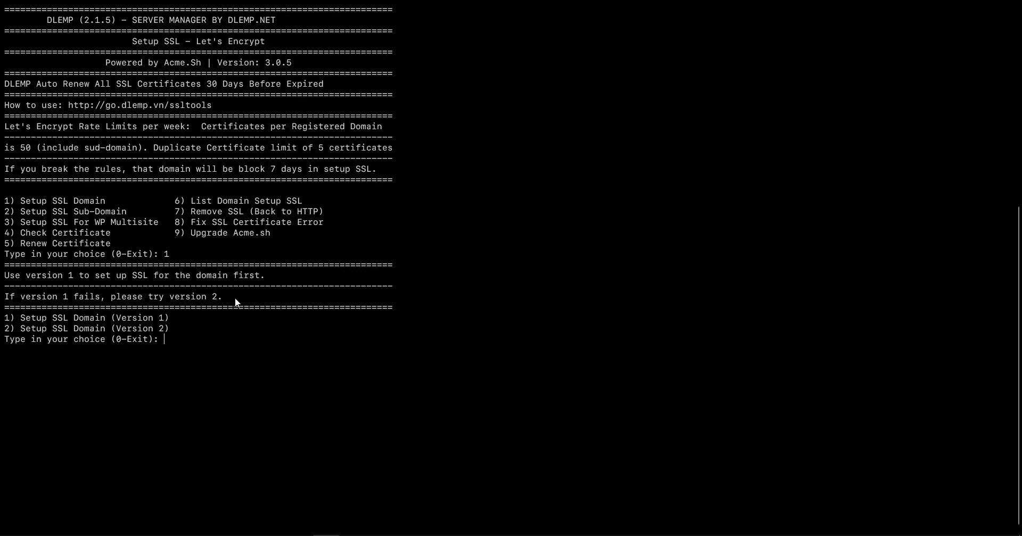
{"action": "type", "text": "1"}
{"action": "key", "text": "Return"}
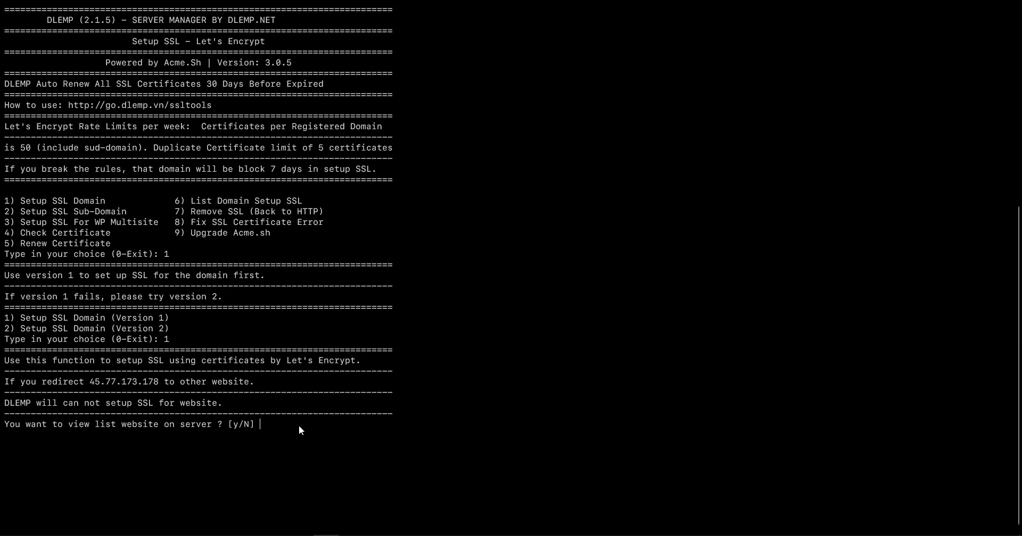
{"action": "type", "text": "y"}
{"action": "key", "text": "Return"}
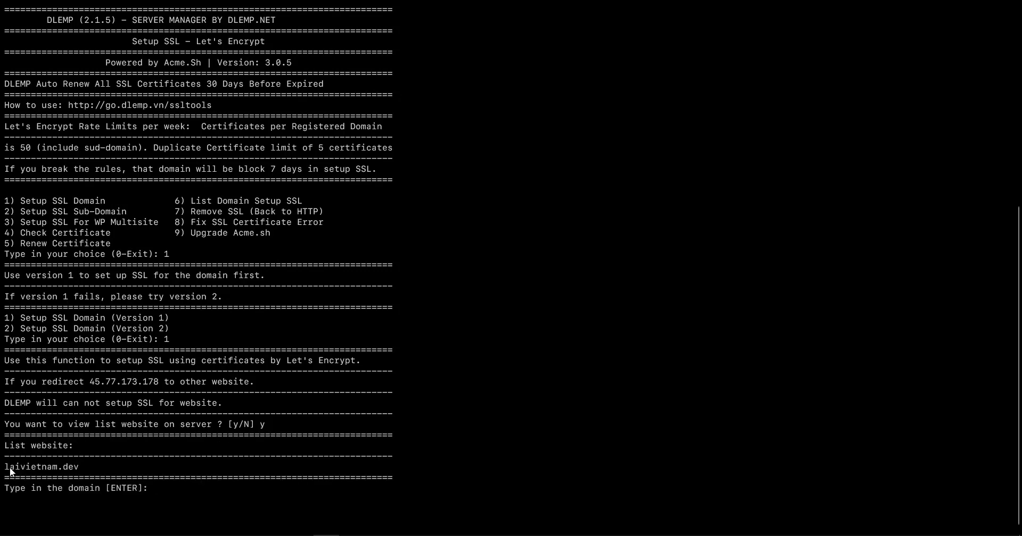
Submit laivietnam.dev as the SSL domain and confirm the setup.
{"action": "left_click_drag", "start_coordinate": [10, 468], "coordinate": [17, 469]}
{"action": "key", "text": "super+v"}
{"action": "key", "text": "Return"}
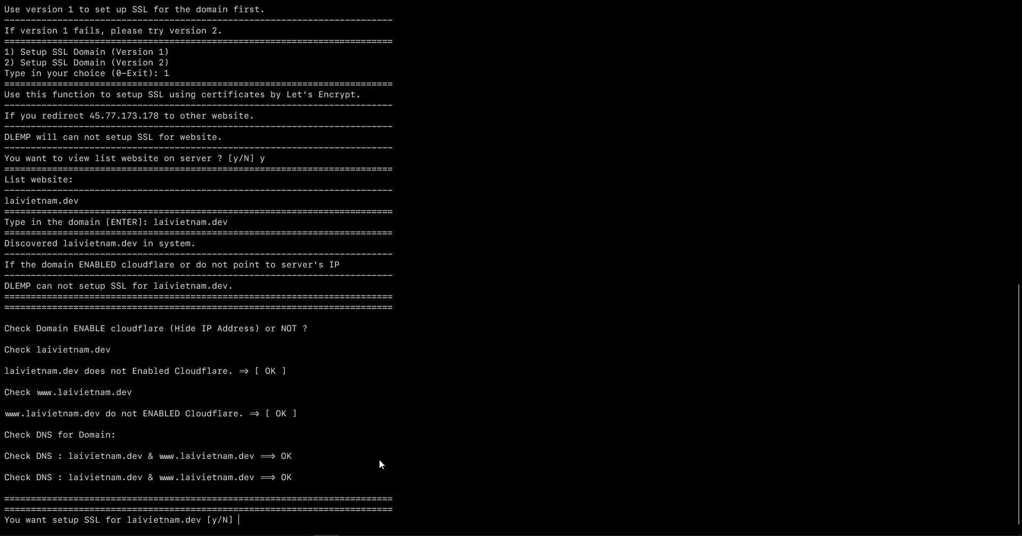
{"action": "type", "text": "y"}
{"action": "key", "text": "Return"}
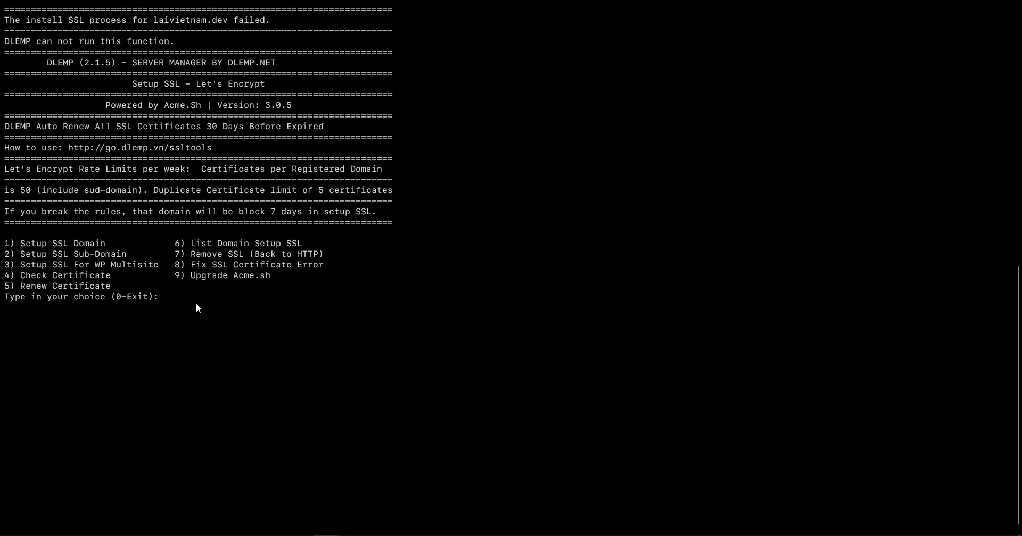
Copy the acme.sh error line and bring up Chrome to paste it.
{"action": "scroll", "coordinate": [195, 302], "scroll_direction": "up", "scroll_amount": 6}
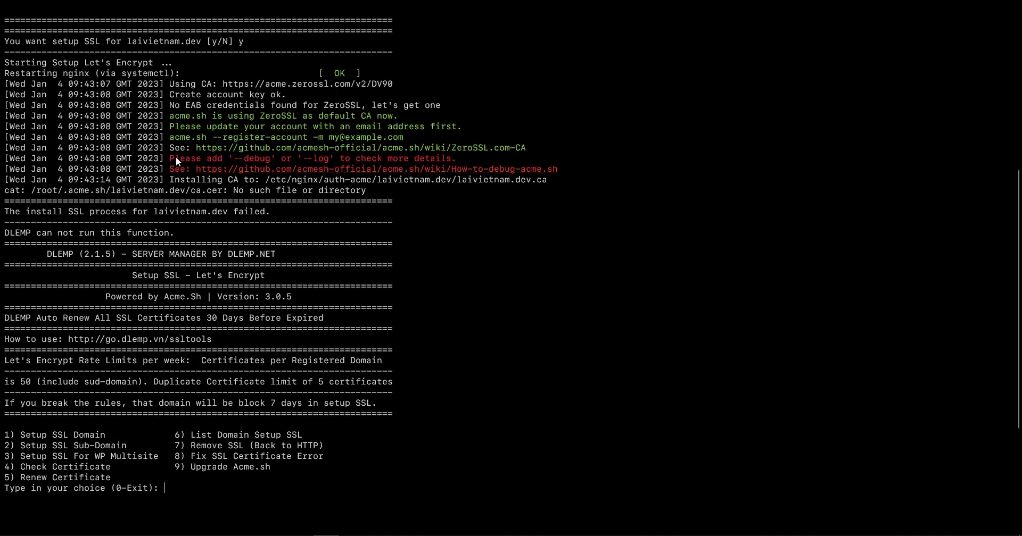
{"action": "left_click_drag", "start_coordinate": [169, 158], "coordinate": [451, 159]}
{"action": "key", "text": "super+c"}
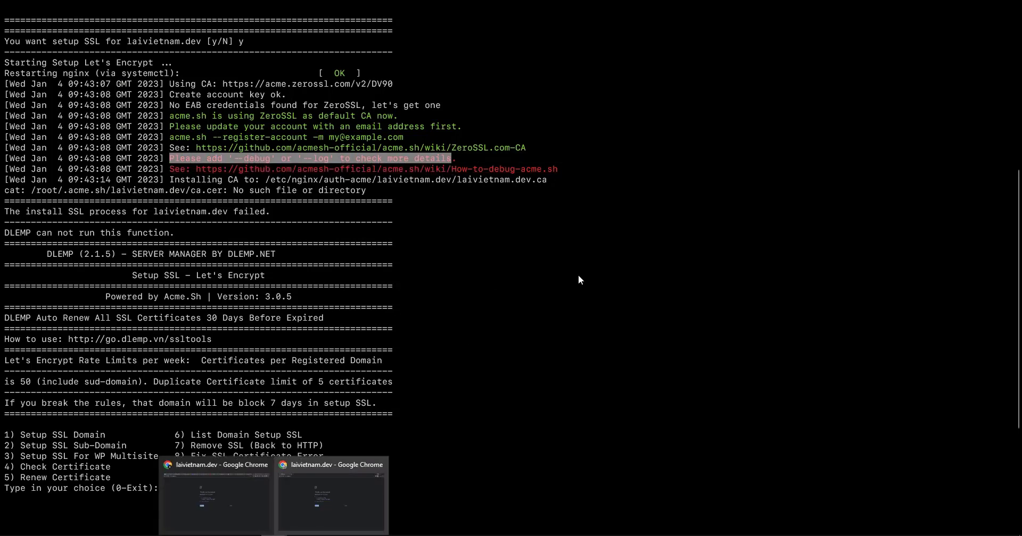
{"action": "left_click", "coordinate": [333, 495]}
{"action": "right_click", "coordinate": [676, 10]}
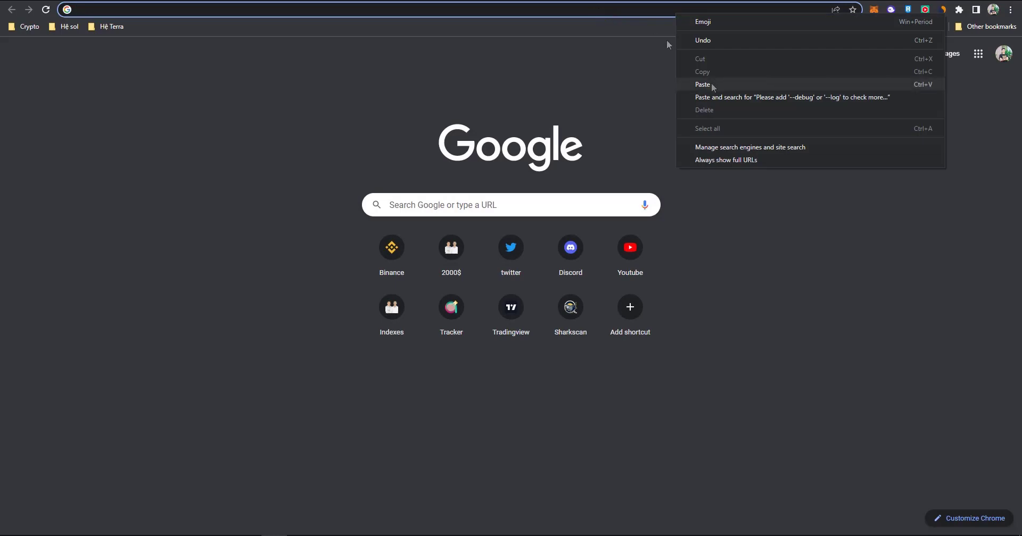
Search the copied error and copy the suggested renew command from acme.sh issue #4026.
{"action": "left_click", "coordinate": [698, 84]}
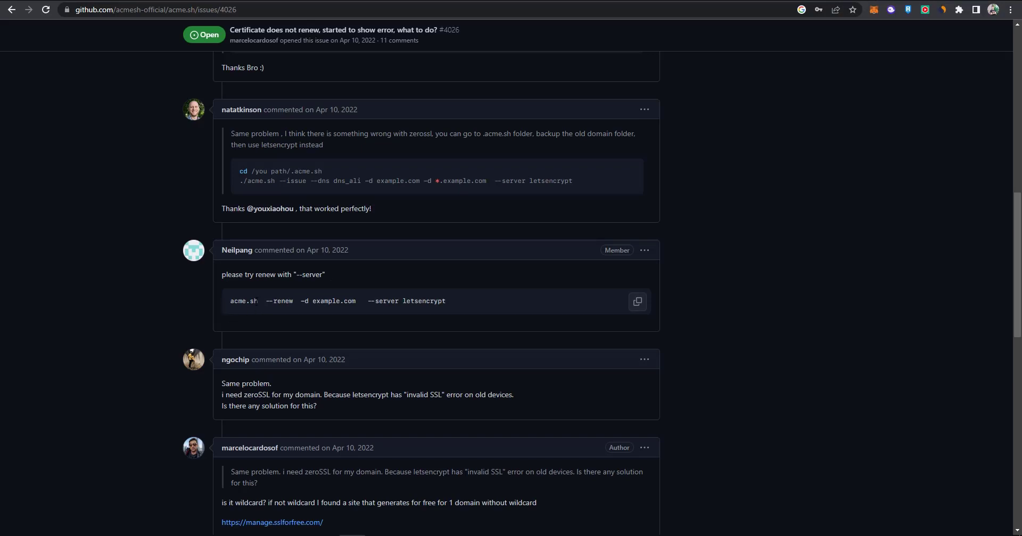
{"action": "left_click", "coordinate": [627, 302]}
{"action": "key", "text": "alt+Tab"}
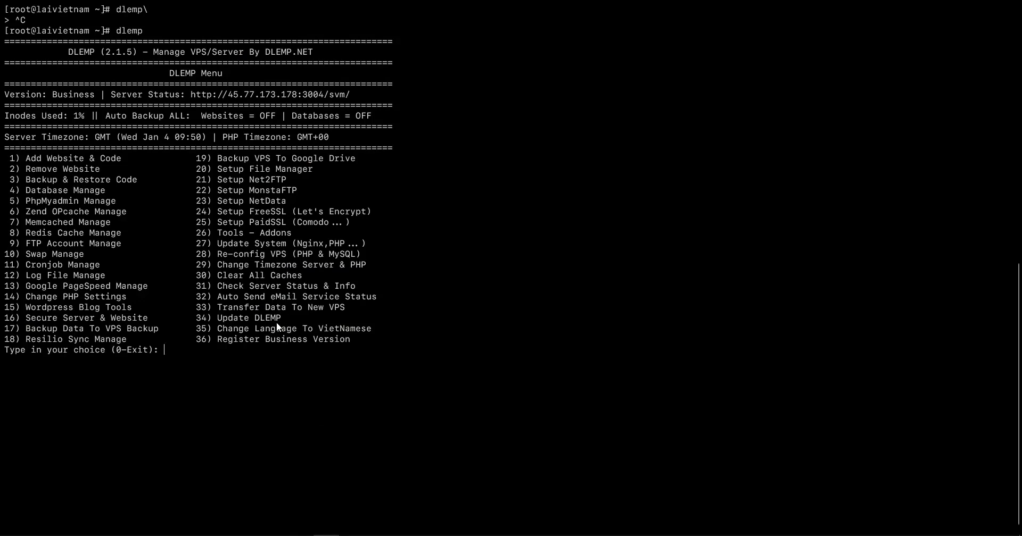
Exit DLEMP, run the acme.sh renew command for laivietnam.dev with Let's Encrypt, then relaunch dlemp.
{"action": "type", "text": "0"}
{"action": "key", "text": "Return"}
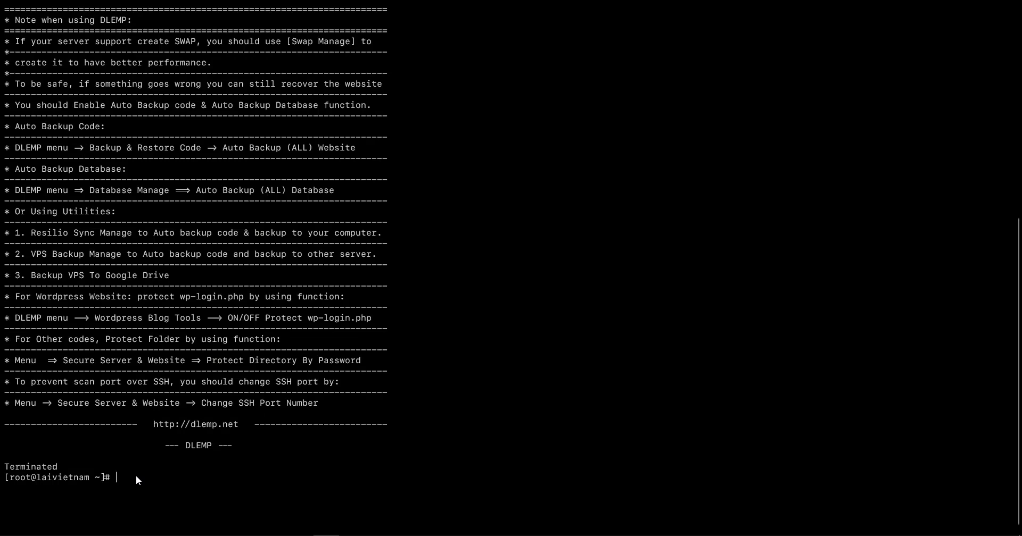
{"action": "key", "text": "super+v"}
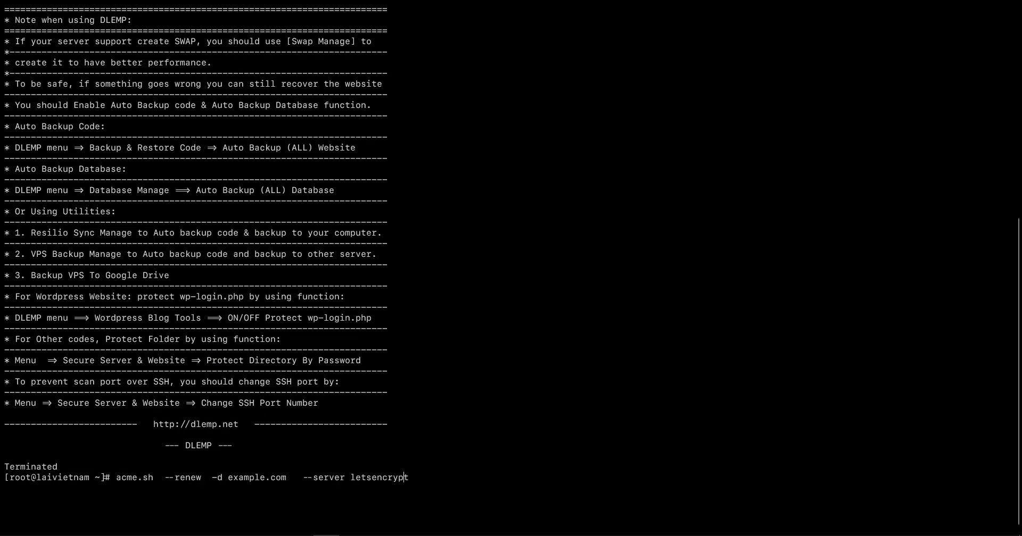
{"action": "key", "text": "ctrl+u"}
{"action": "key", "text": "super+v"}
{"action": "key", "text": "Return"}
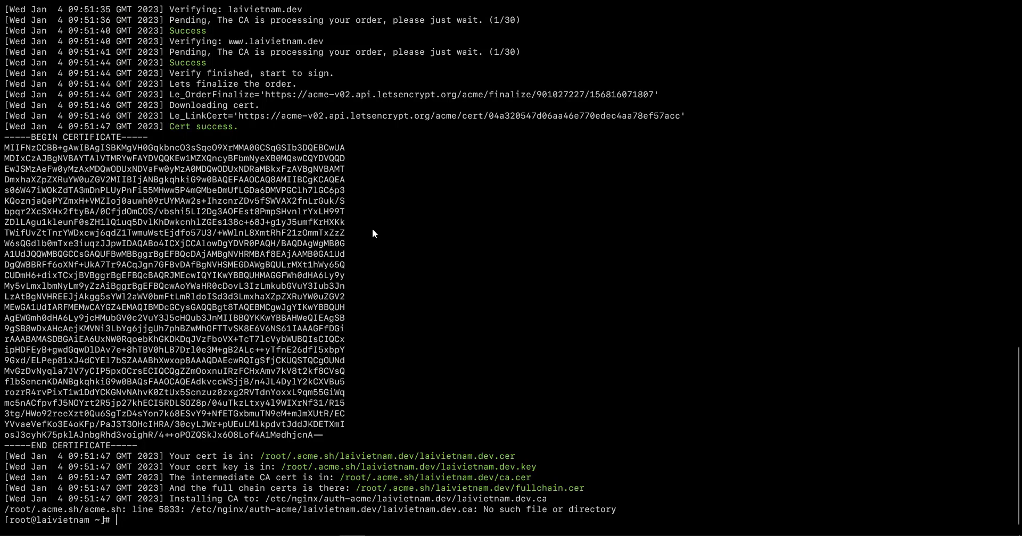
{"action": "type", "text": "dlemp"}
{"action": "key", "text": "Return"}
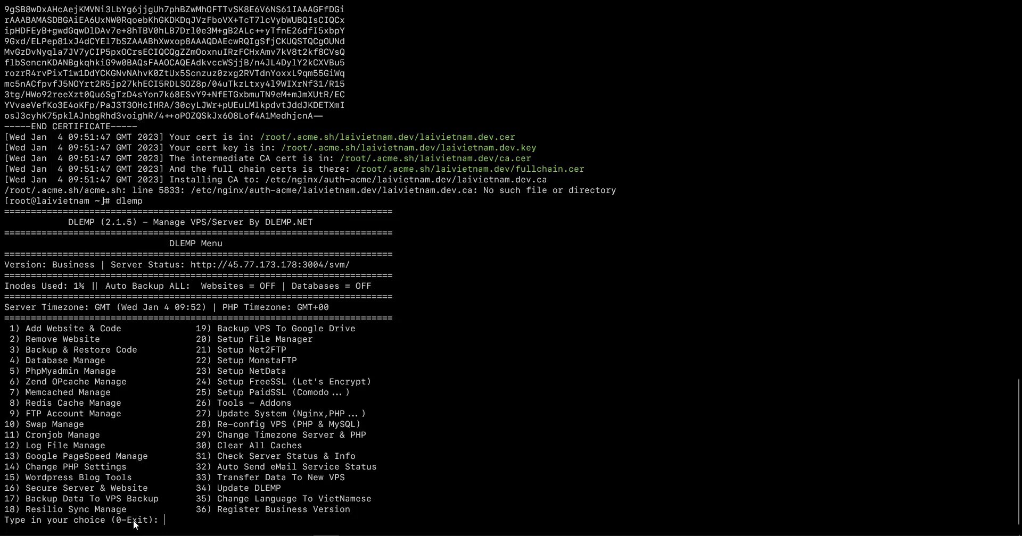
Open DLEMP's Let's Encrypt menu (24), choose domain SSL setup version 1, and list the websites.
{"action": "type", "text": "24"}
{"action": "key", "text": "Return"}
{"action": "type", "text": "1"}
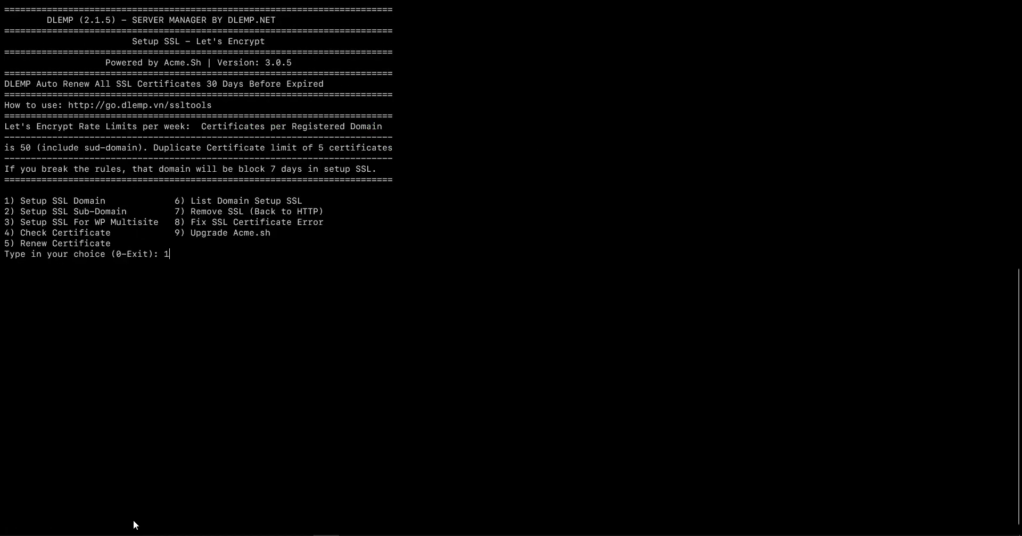
{"action": "key", "text": "Return"}
{"action": "type", "text": "1"}
{"action": "key", "text": "Return"}
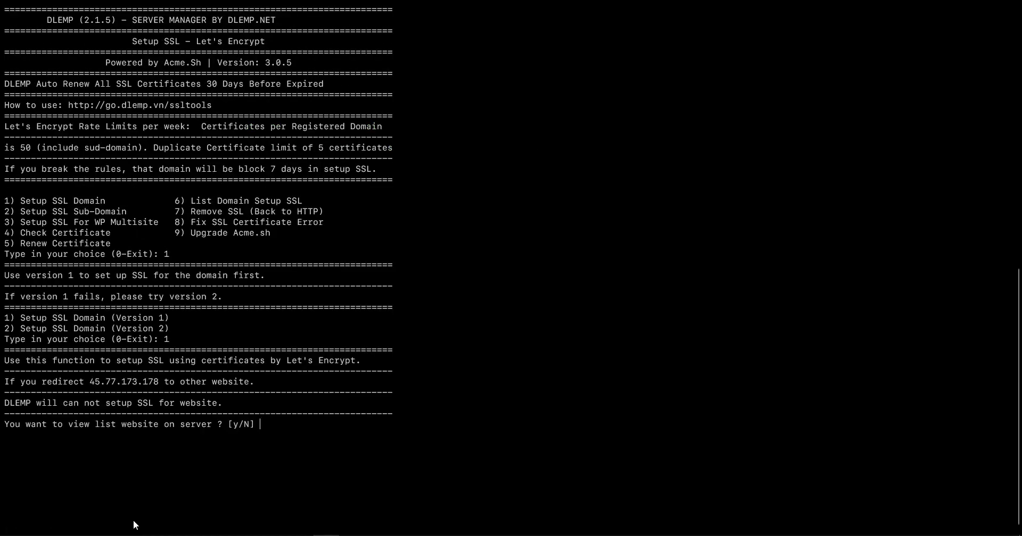
{"action": "type", "text": "y"}
{"action": "key", "text": "Return"}
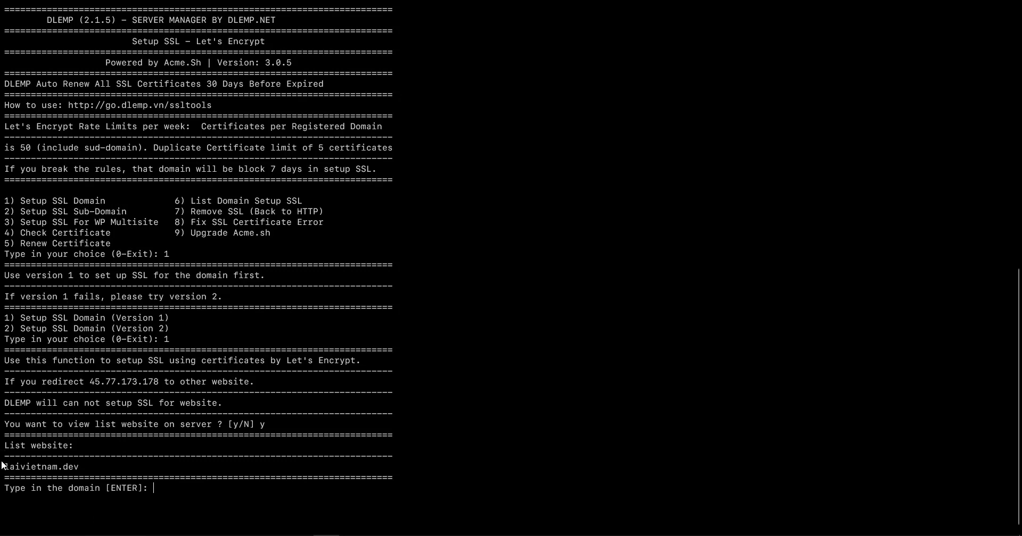
Enter laivietnam.dev as the domain and confirm the SSL setup with y.
{"action": "left_click_drag", "start_coordinate": [5, 467], "coordinate": [94, 466]}
{"action": "middle_click", "coordinate": [168, 487]}
{"action": "key", "text": "Return"}
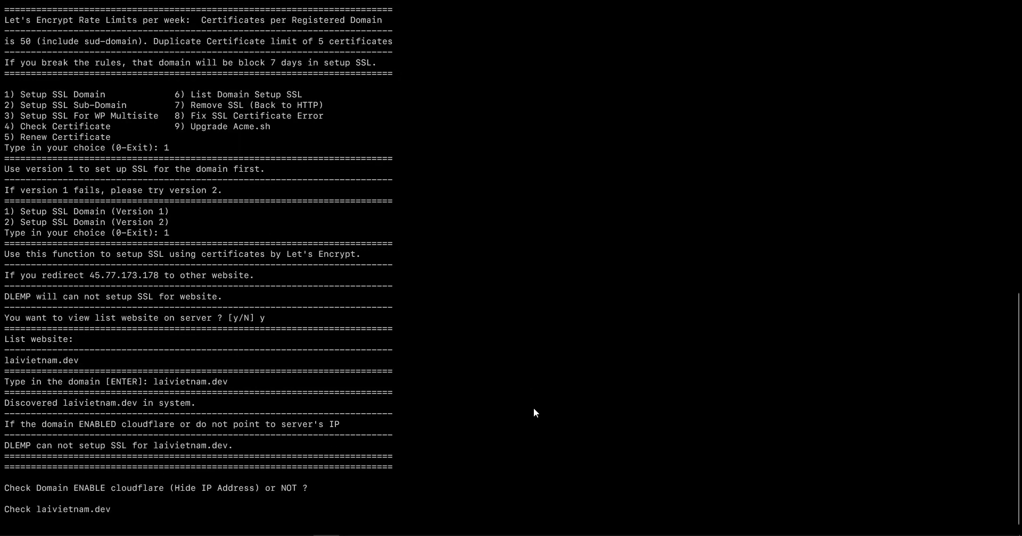
{"action": "type", "text": "y"}
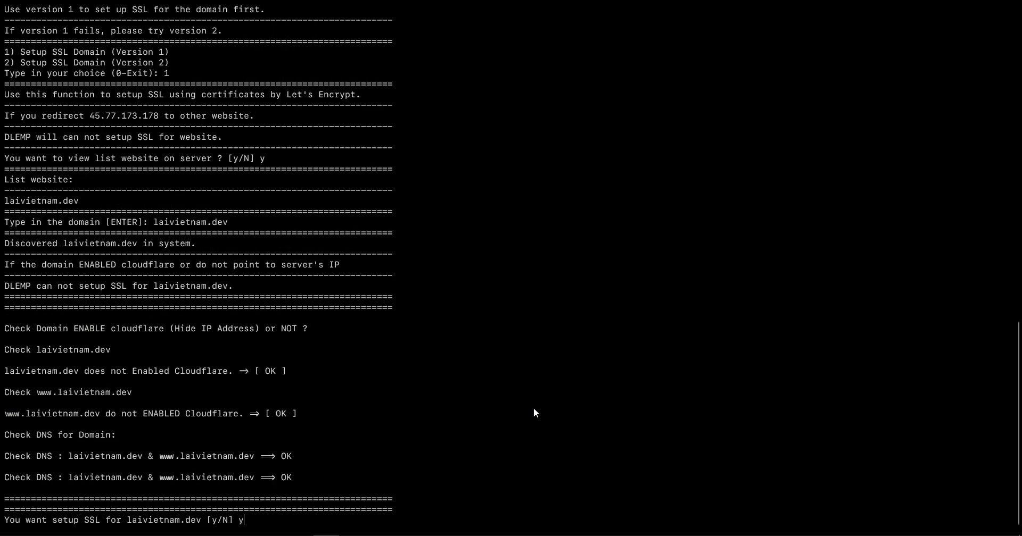
{"action": "key", "text": "Return"}
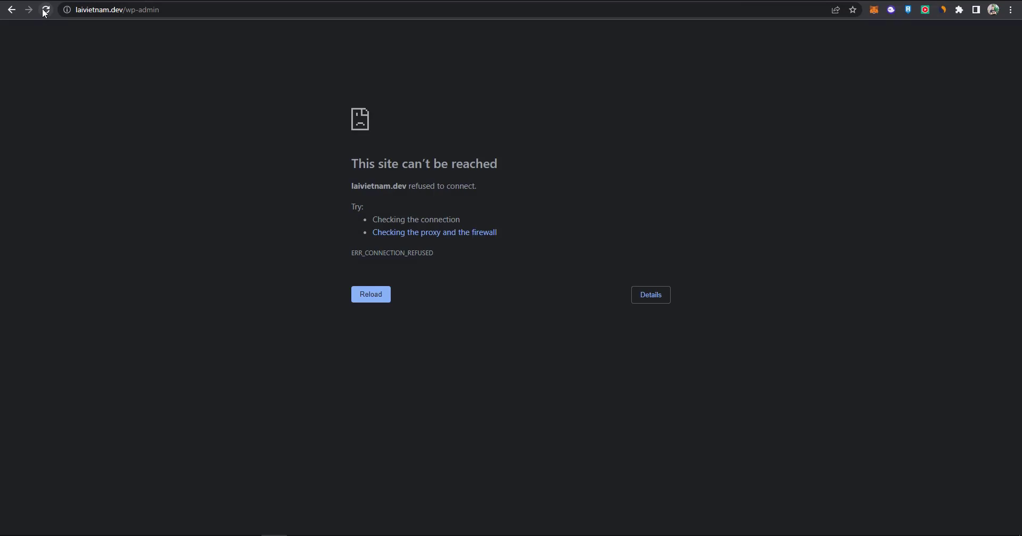
Log in to WordPress as the administrator with Remember Me, saving the password in the browser.
{"action": "left_click", "coordinate": [45, 9]}
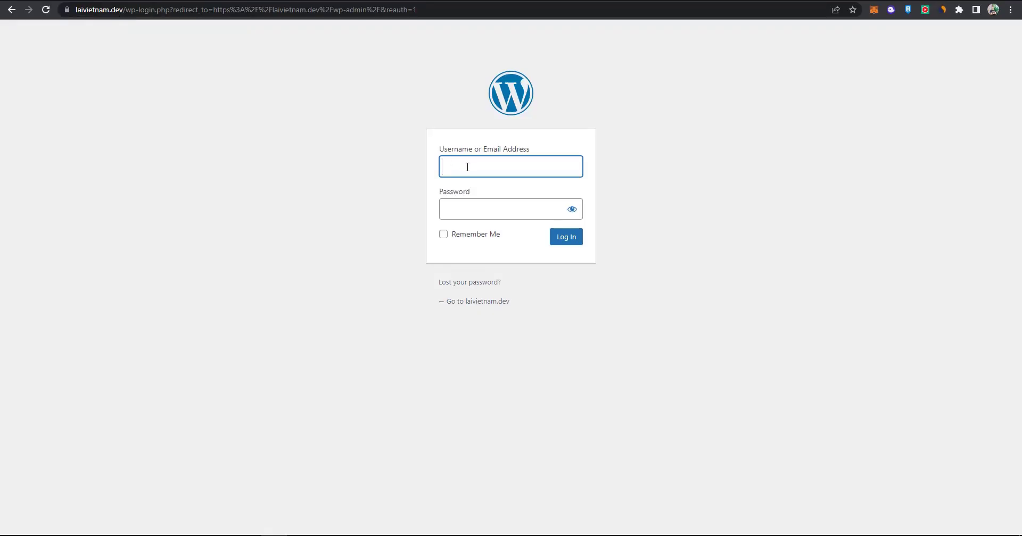
{"action": "type", "text": "admin"}
{"action": "left_click", "coordinate": [465, 208]}
{"action": "key", "text": "ctrl+v"}
{"action": "left_click", "coordinate": [443, 235]}
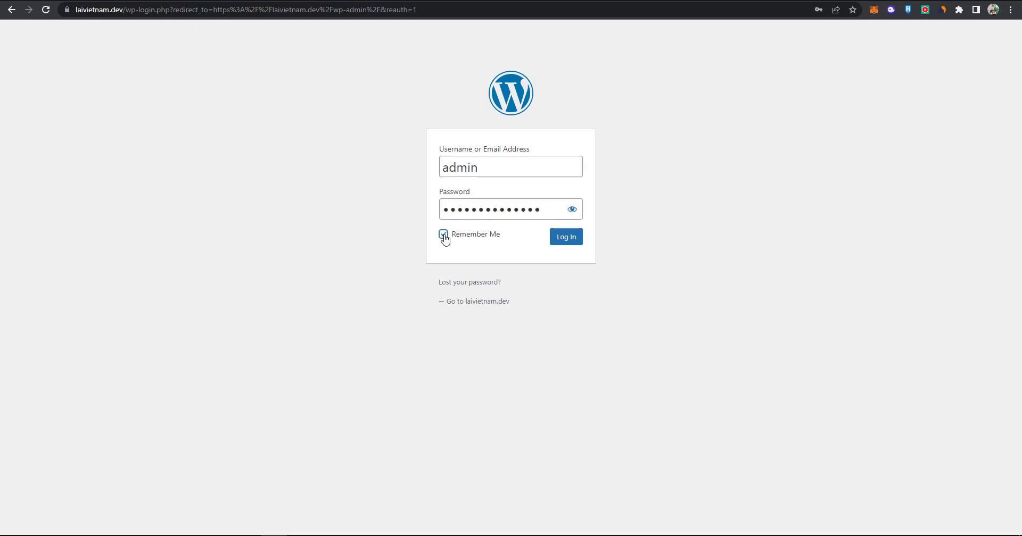
{"action": "left_click", "coordinate": [573, 242]}
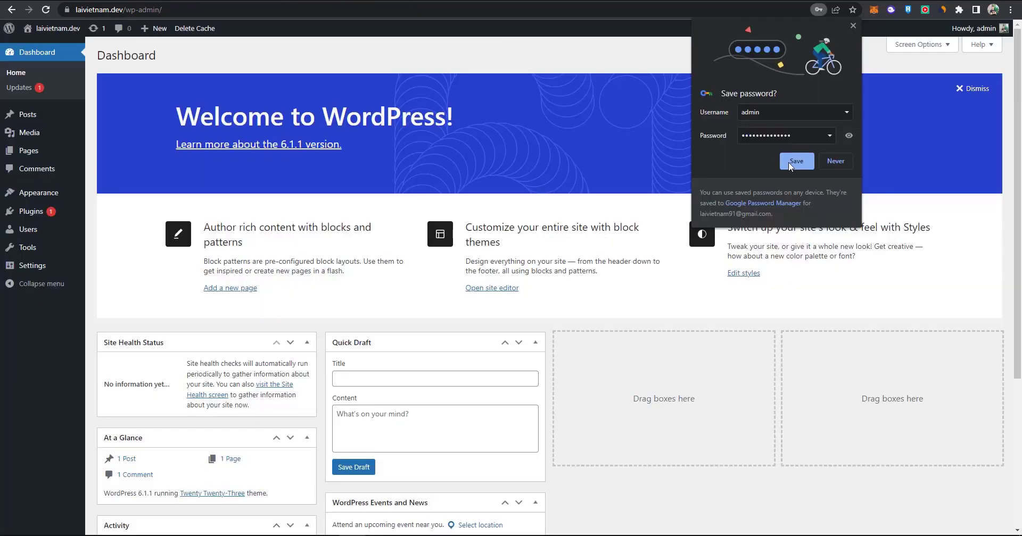
{"action": "left_click", "coordinate": [794, 160]}
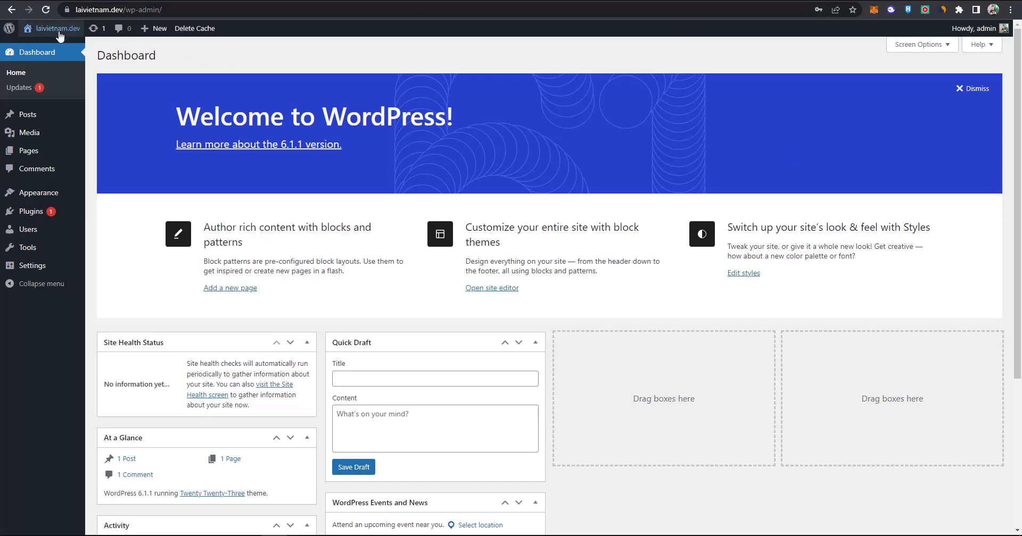
Load the laivietnam.dev front page and check its secure connection details.
{"action": "left_click", "coordinate": [302, 13]}
{"action": "type", "text": "laivietnam.dev"}
{"action": "key", "text": "Return"}
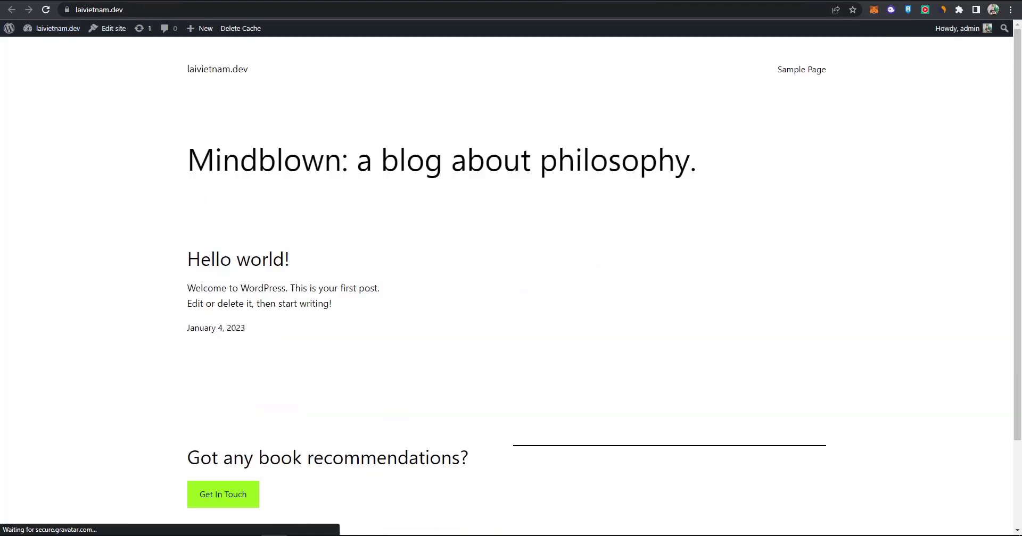
{"action": "left_click_drag", "start_coordinate": [1020, 99], "coordinate": [1020, 214]}
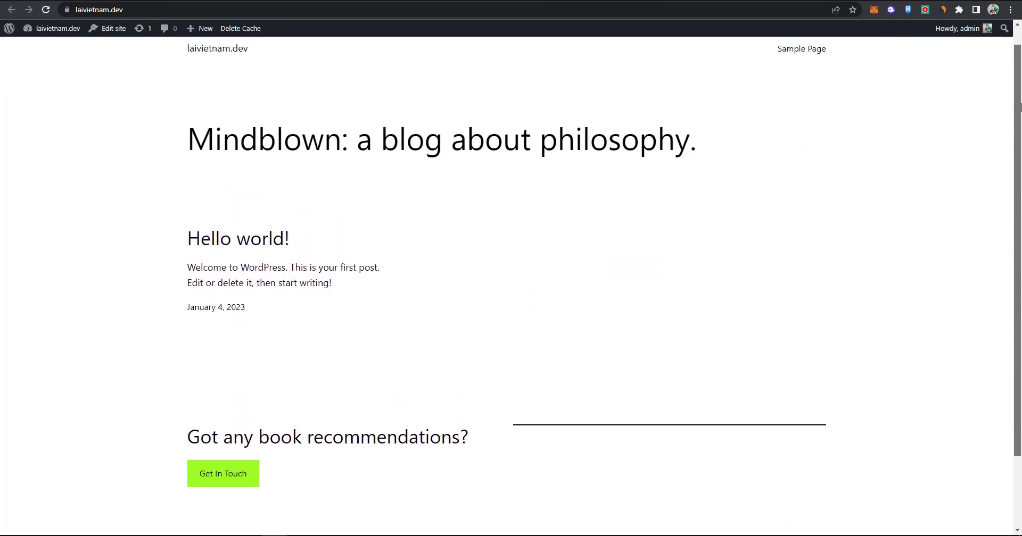
{"action": "left_click", "coordinate": [68, 9]}
{"action": "key", "text": "Escape"}
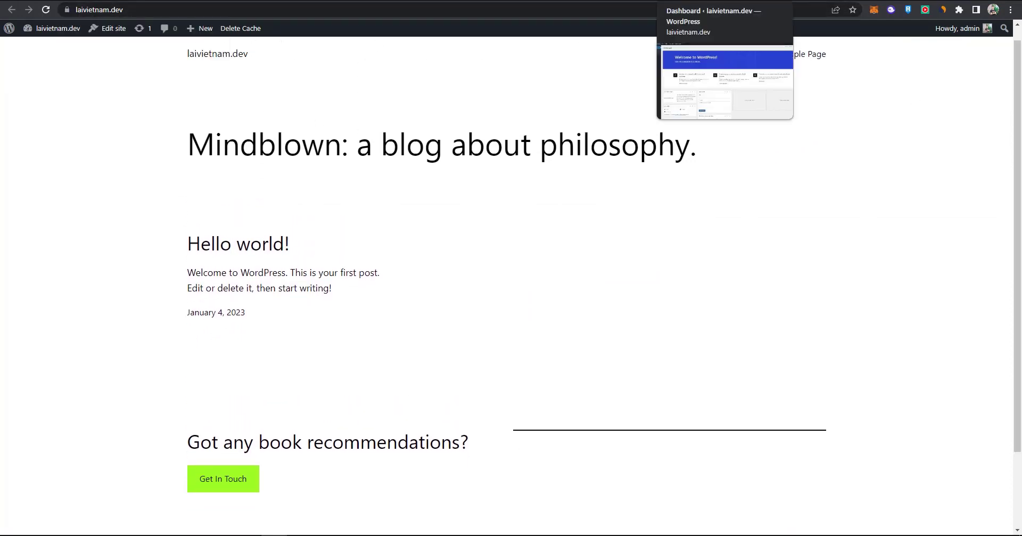
{"action": "left_click", "coordinate": [692, 1]}
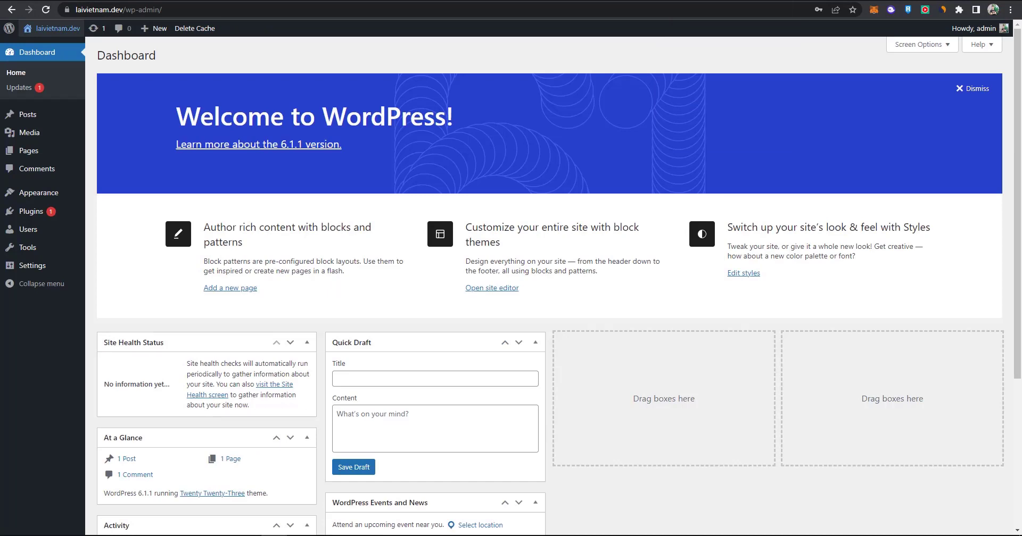
In General Settings, keep English (United States), choose the d/m/Y date format, and save.
{"action": "left_click", "coordinate": [33, 266]}
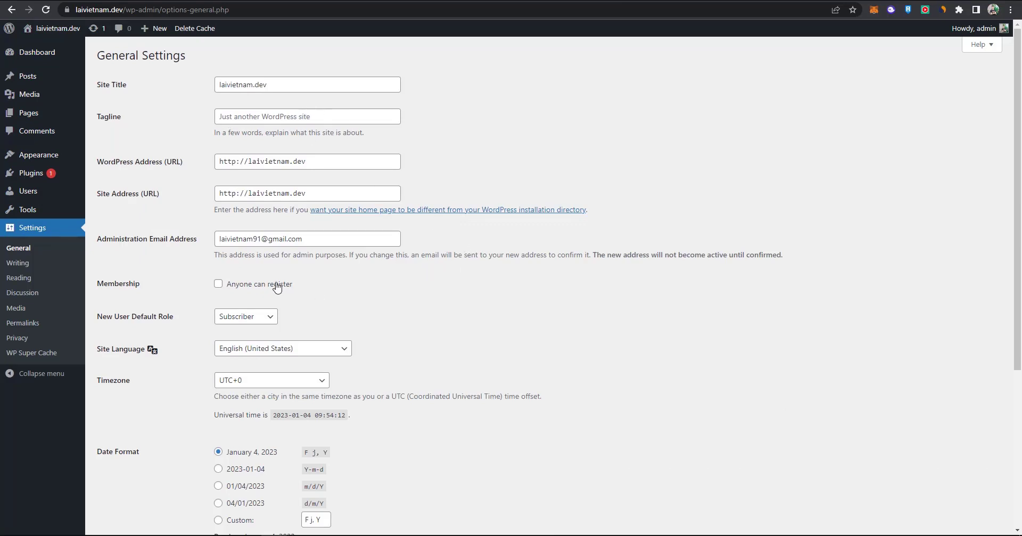
{"action": "left_click", "coordinate": [279, 354]}
{"action": "left_click_drag", "start_coordinate": [349, 102], "coordinate": [357, 343]}
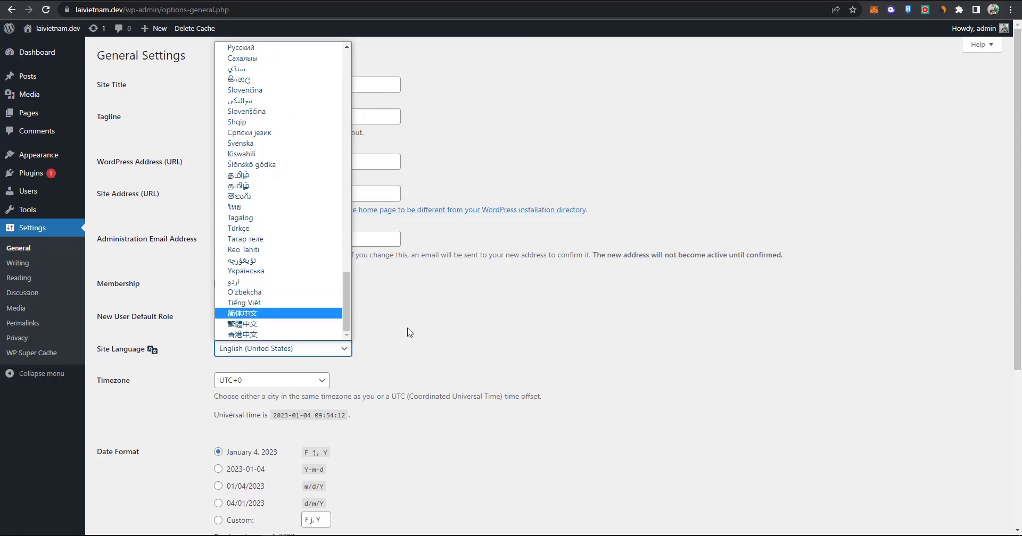
{"action": "left_click", "coordinate": [421, 335]}
{"action": "scroll", "coordinate": [423, 335], "scroll_direction": "down", "scroll_amount": 4}
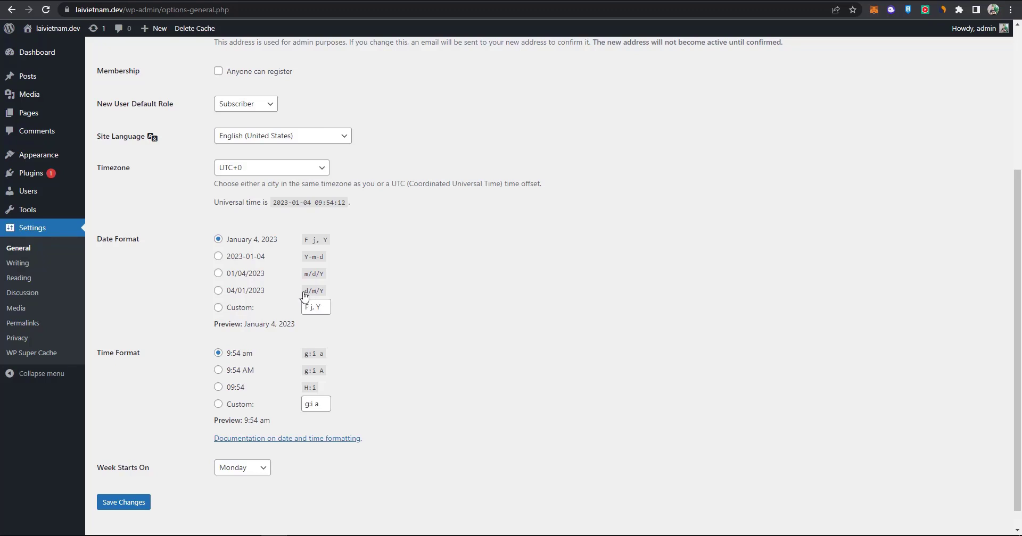
{"action": "left_click", "coordinate": [217, 291]}
{"action": "scroll", "coordinate": [217, 298], "scroll_direction": "down", "scroll_amount": 1}
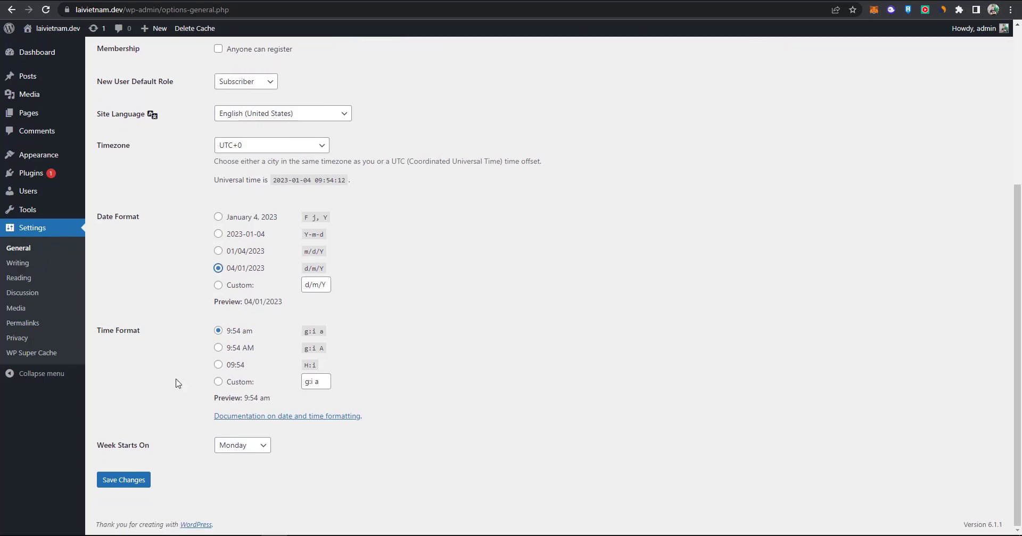
{"action": "left_click", "coordinate": [123, 482]}
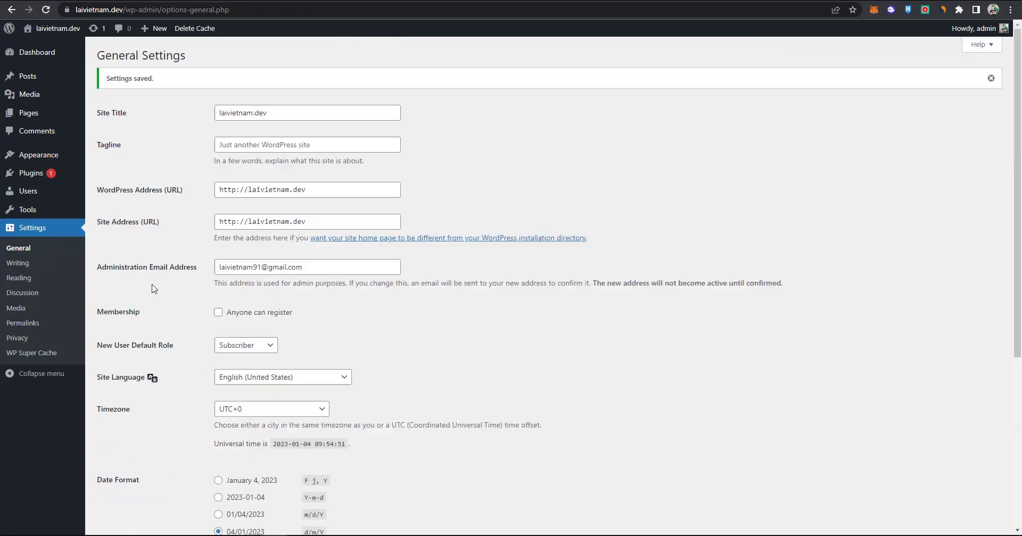
In Reading Settings, enable 'Discourage search engines from indexing this site' and save.
{"action": "left_click", "coordinate": [25, 264]}
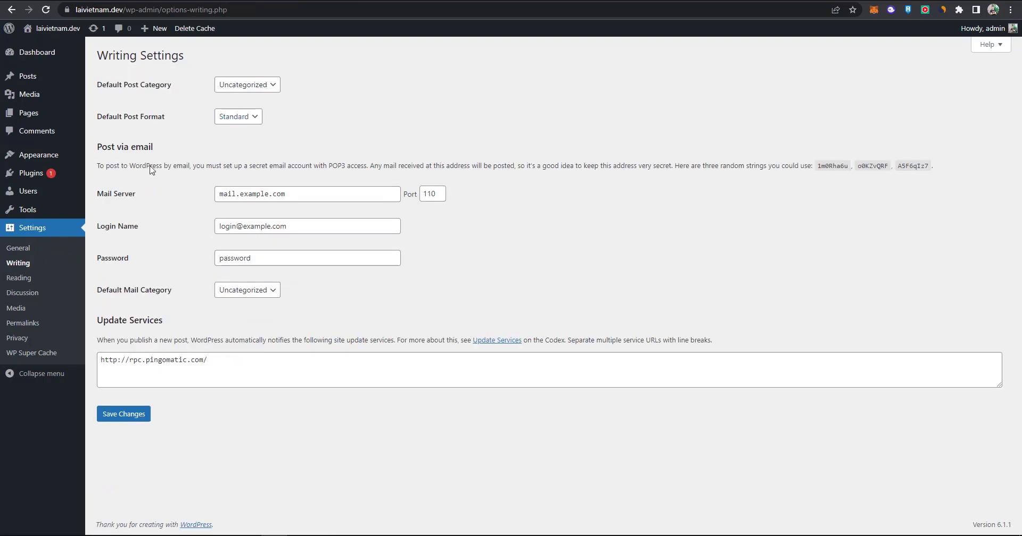
{"action": "left_click", "coordinate": [46, 279]}
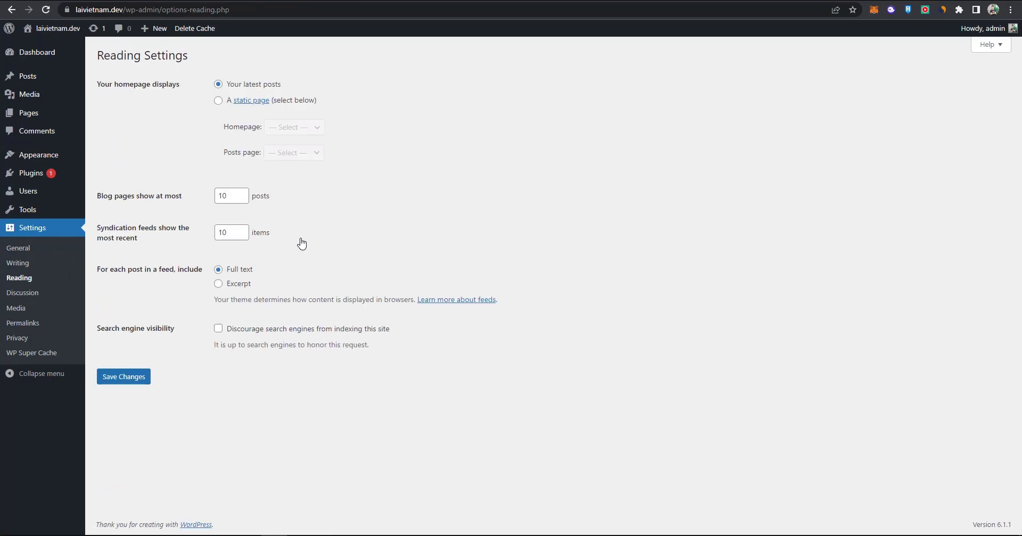
{"action": "left_click", "coordinate": [218, 328]}
{"action": "left_click", "coordinate": [137, 378]}
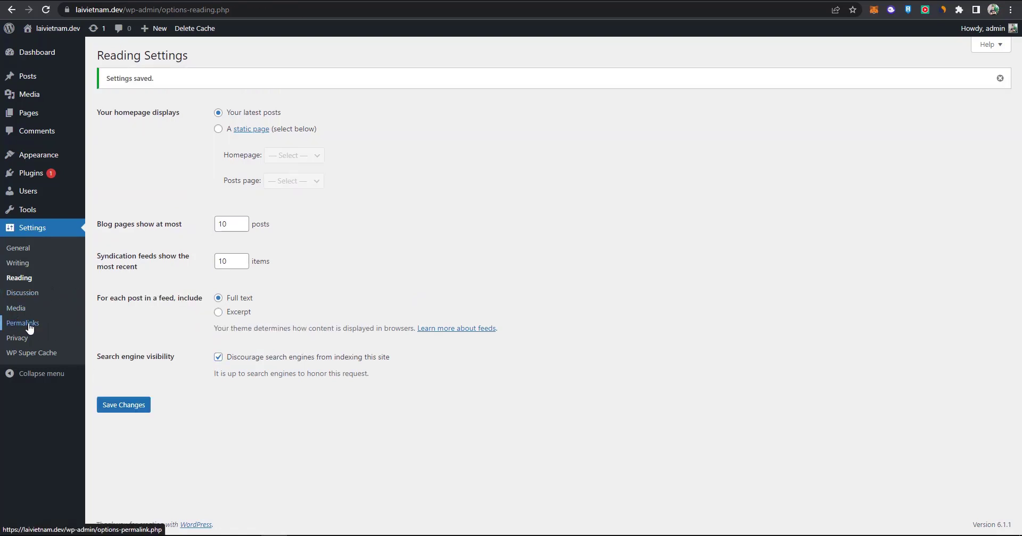
Select the Post name permalink structure and save the permalink settings.
{"action": "left_click", "coordinate": [29, 325]}
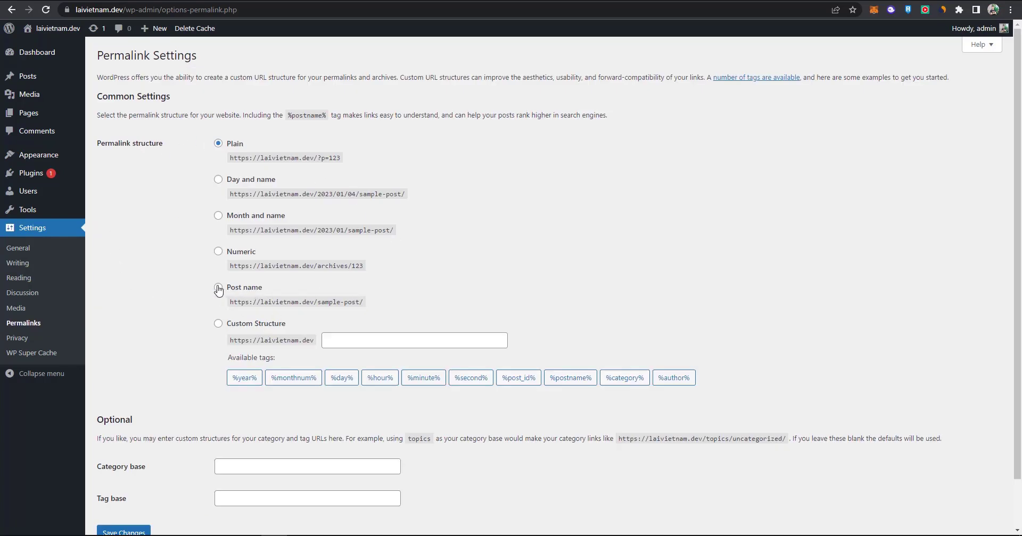
{"action": "left_click", "coordinate": [230, 290]}
{"action": "scroll", "coordinate": [181, 351], "scroll_direction": "down", "scroll_amount": 1}
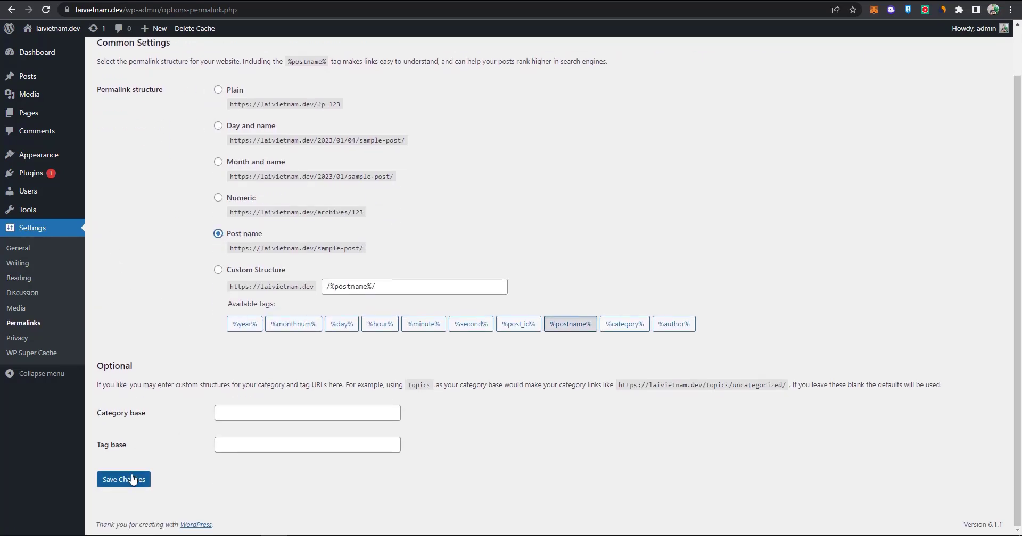
{"action": "left_click", "coordinate": [131, 480]}
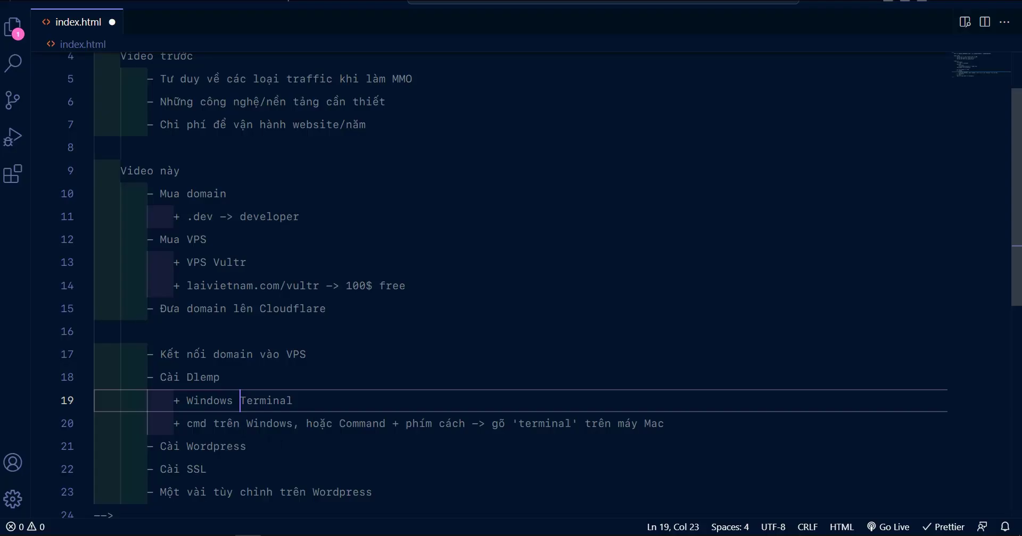
{"action": "scroll", "coordinate": [533, 266], "scroll_direction": "down", "scroll_amount": 1}
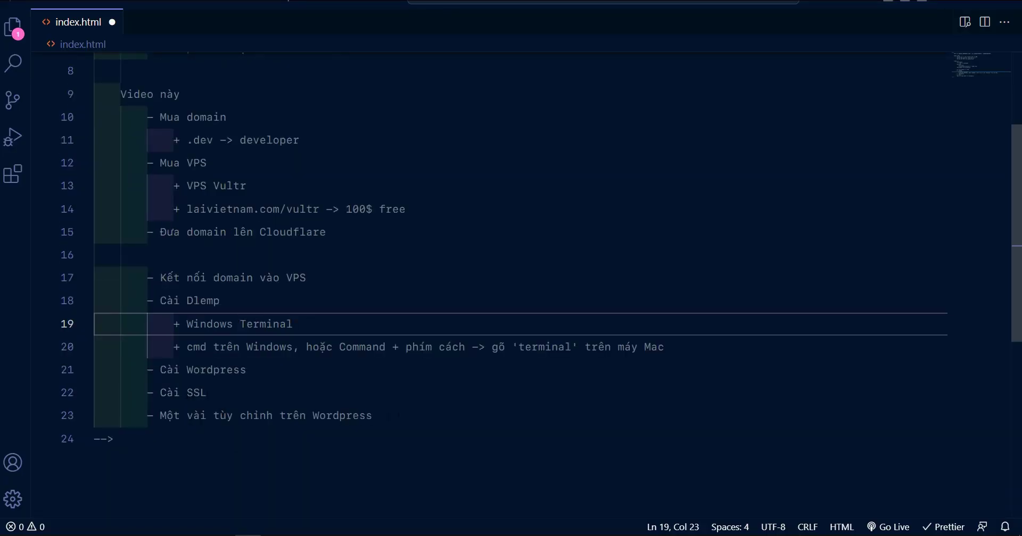
{"action": "scroll", "coordinate": [398, 416], "scroll_direction": "up", "scroll_amount": 1}
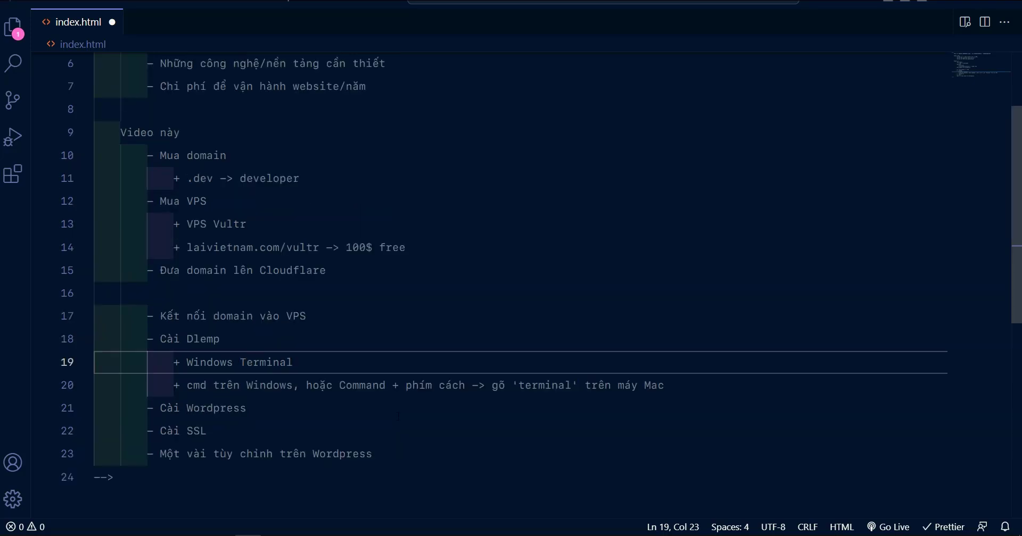